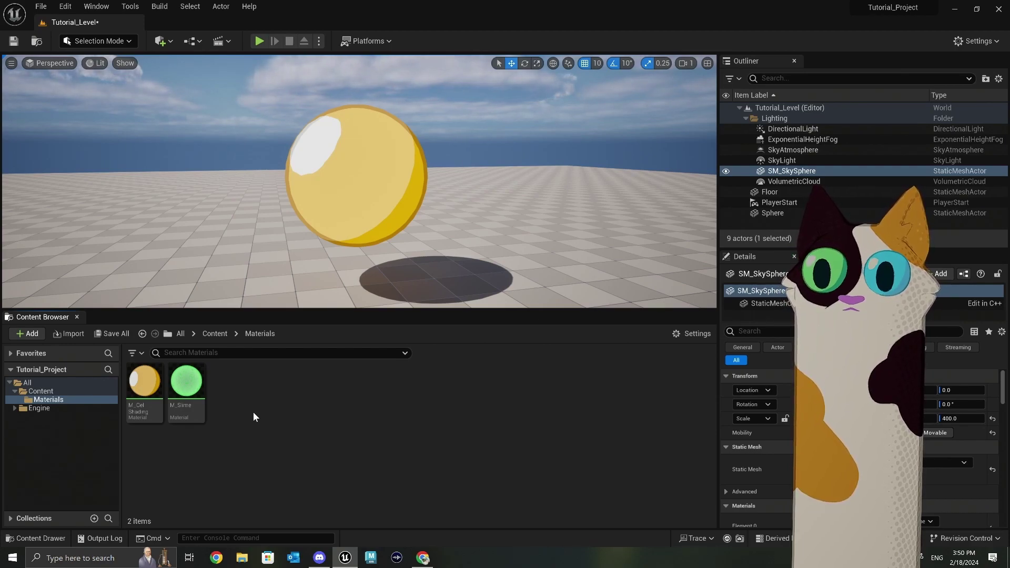
Open the new-asset menu, then dismiss it without creating anything.
right_click(254, 413)
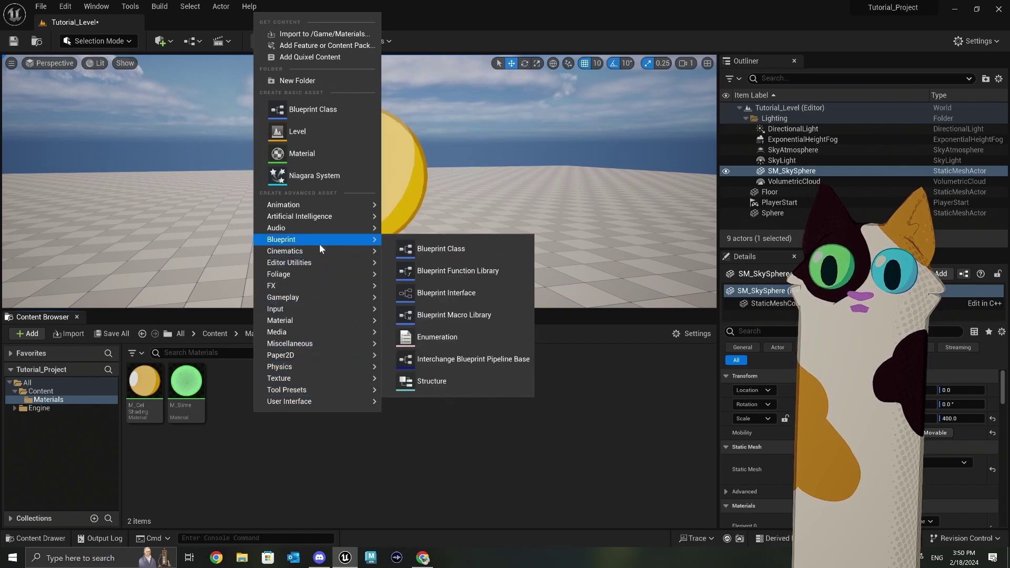
mouse_move(320, 319)
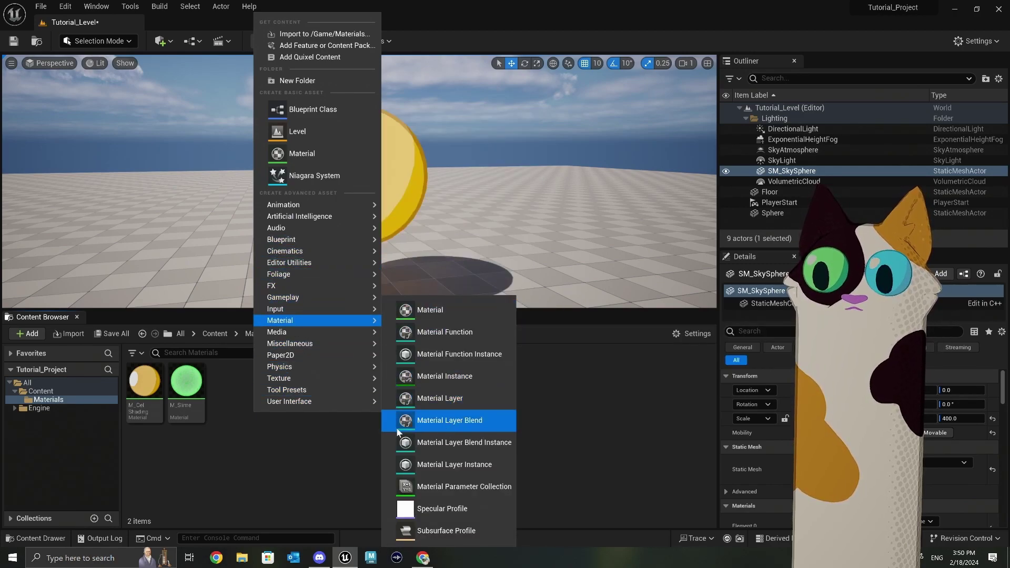
left_click(288, 459)
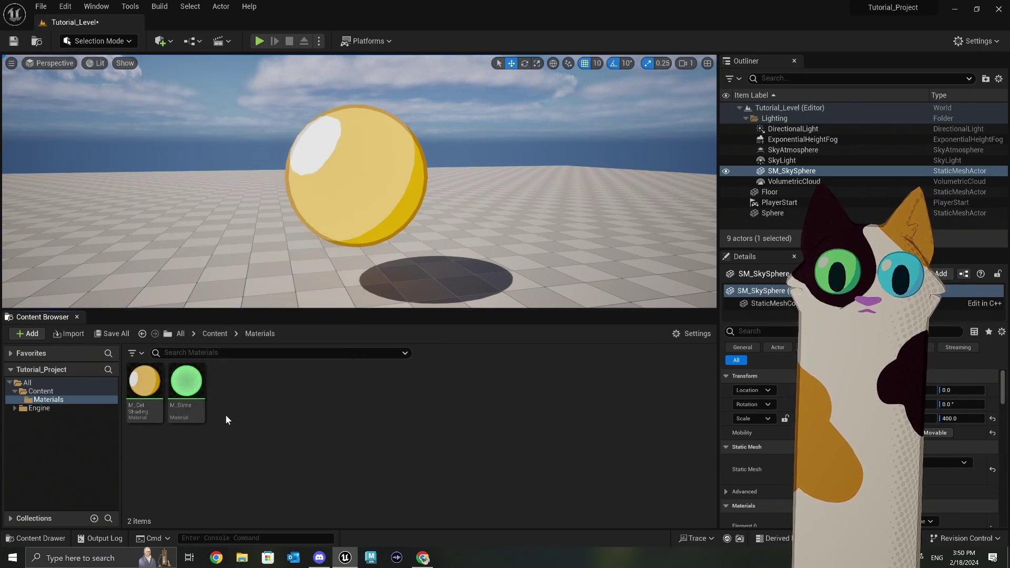
Swap the sphere between M_Slime and the cel-shaded material, ending on yellow cel shading.
mouse_move(186, 383)
left_mouse_down()
mouse_move(386, 221)
mouse_move(362, 176)
left_mouse_up()
mouse_move(144, 380)
left_mouse_down()
mouse_move(163, 382)
mouse_move(361, 195)
mouse_move(357, 185)
left_mouse_up()
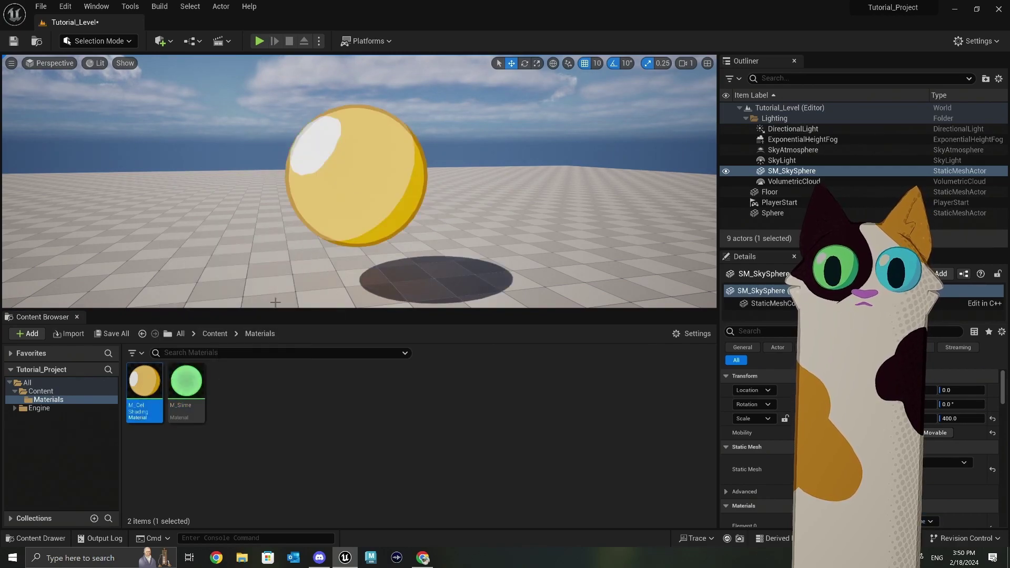
left_click_drag(186, 383, 363, 174)
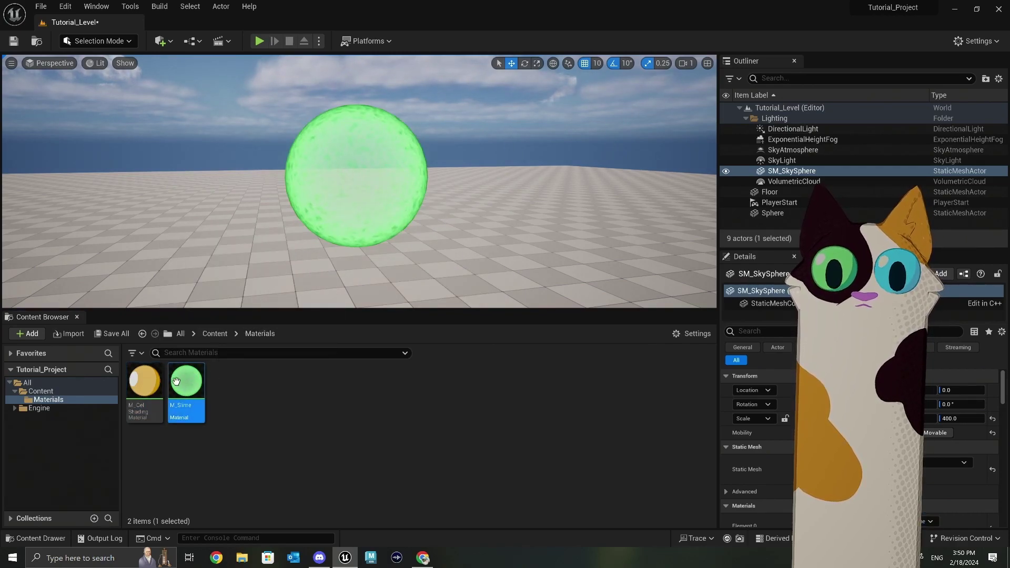
mouse_move(144, 380)
left_mouse_down()
mouse_move(261, 264)
mouse_move(360, 200)
left_mouse_up()
mouse_move(186, 383)
left_mouse_down()
mouse_move(242, 299)
mouse_move(364, 157)
left_mouse_up()
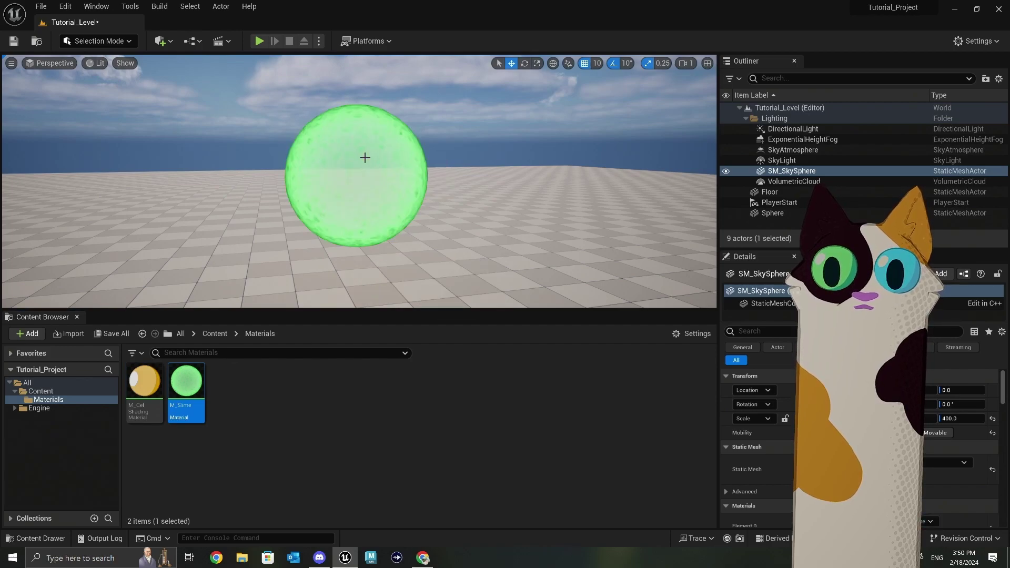
mouse_move(144, 381)
left_mouse_down()
mouse_move(361, 179)
mouse_move(360, 190)
left_mouse_up()
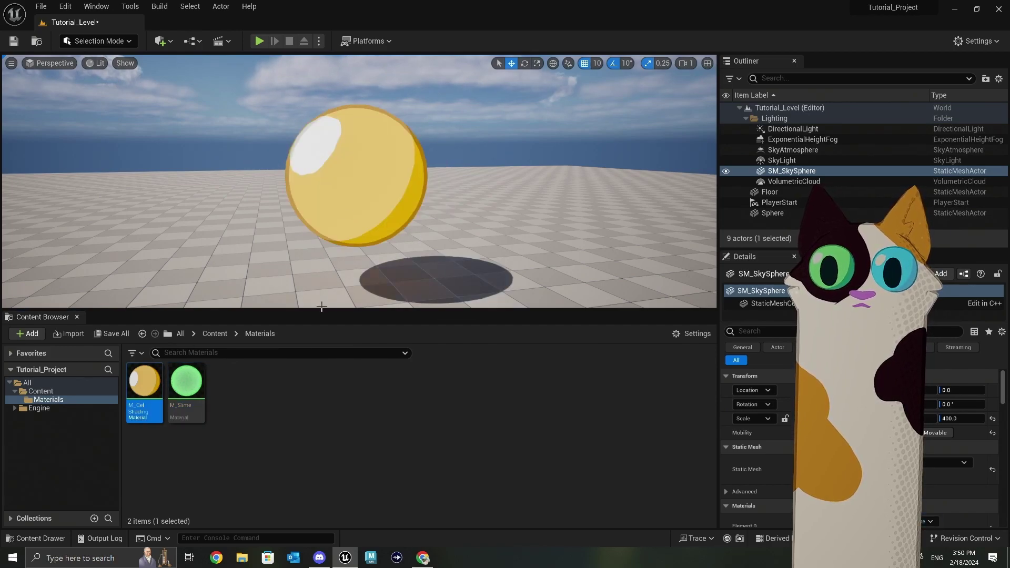
Create a new Material Layer for cel shading, named ML_CelShading.
left_click(292, 382)
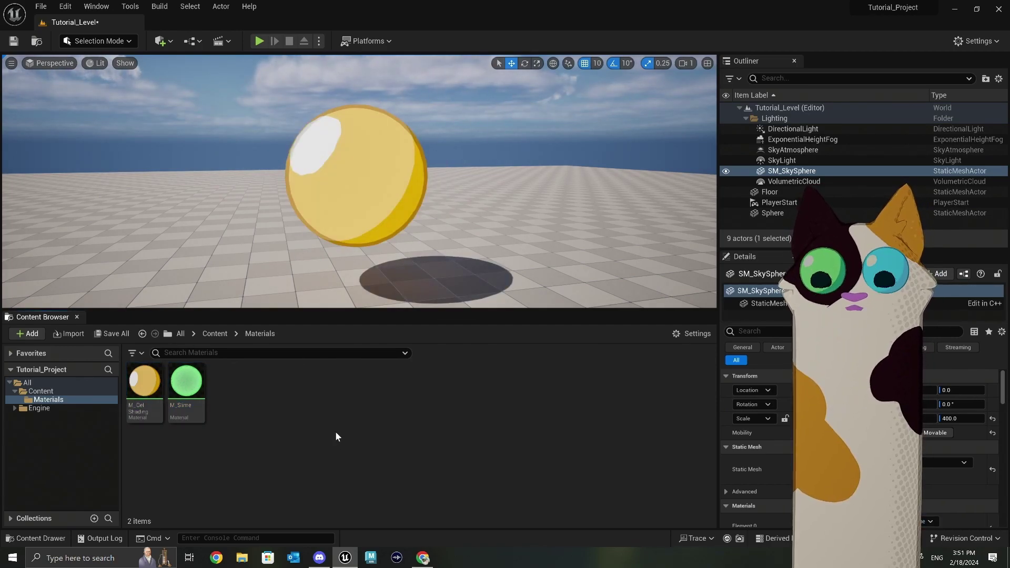
right_click(269, 408)
mouse_move(356, 314)
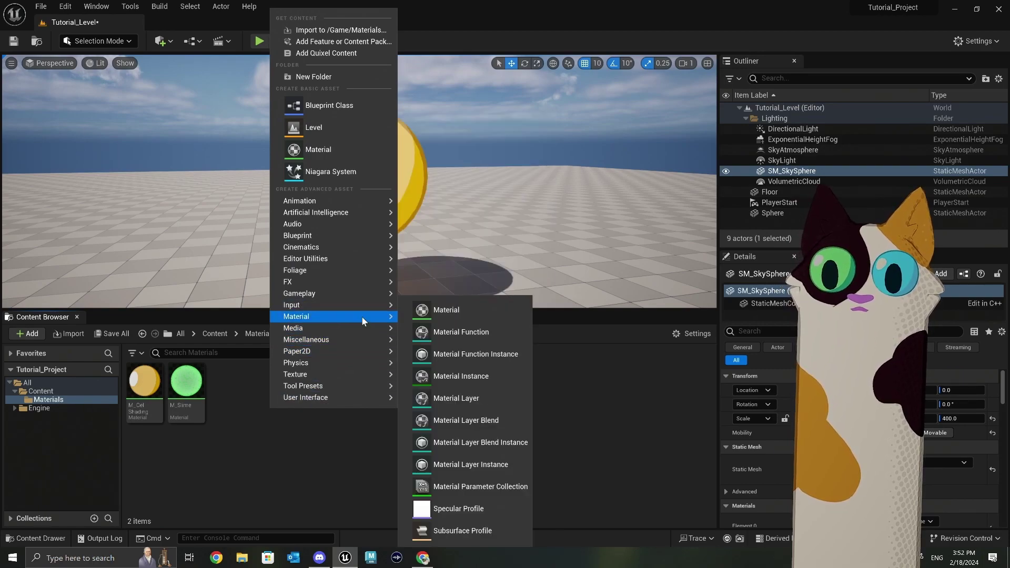
left_click(477, 402)
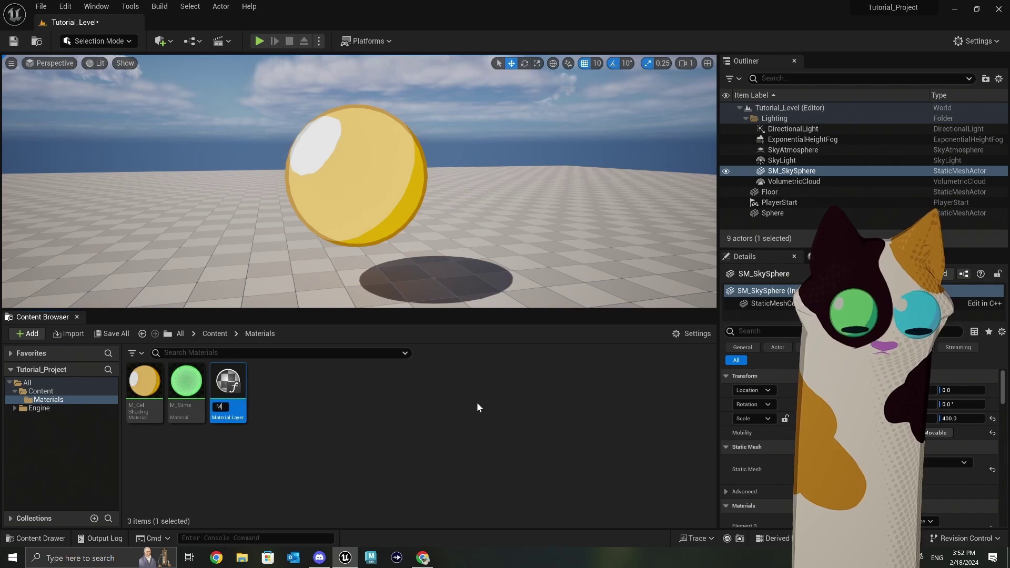
type("M_Cell")
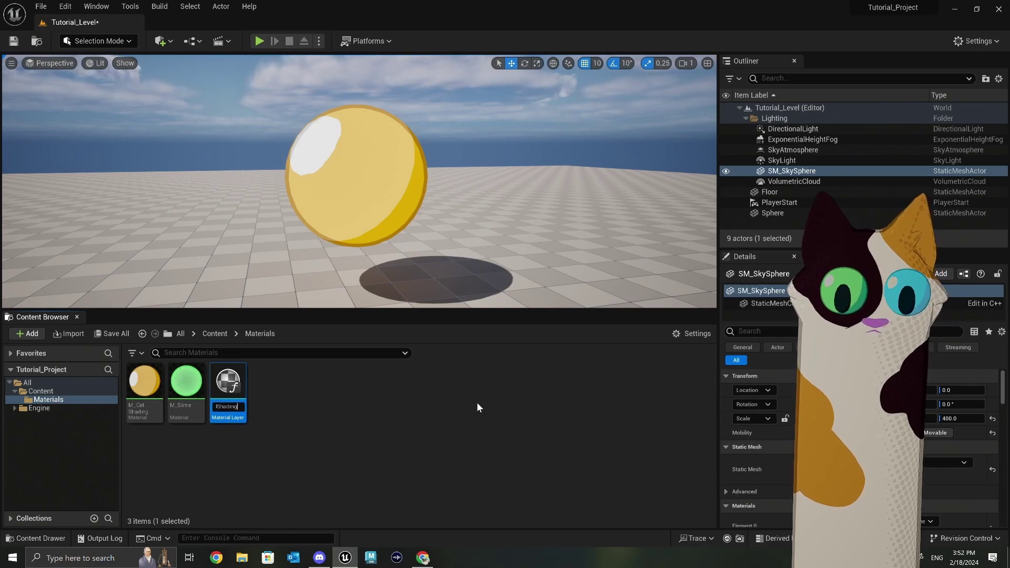
key("Return")
Create a second Material Layer, ML_Slime.
right_click(302, 394)
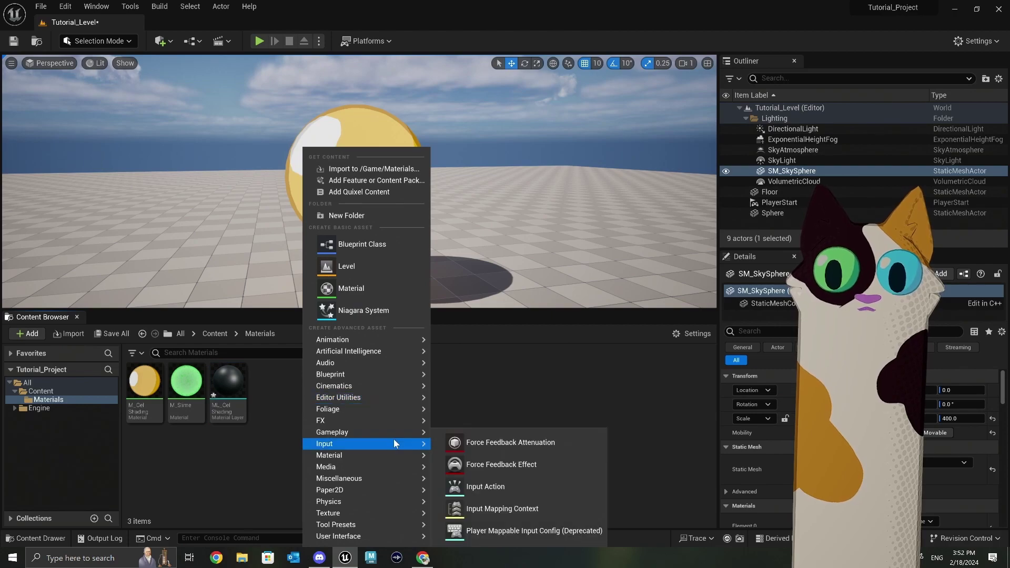
mouse_move(394, 420)
mouse_move(383, 456)
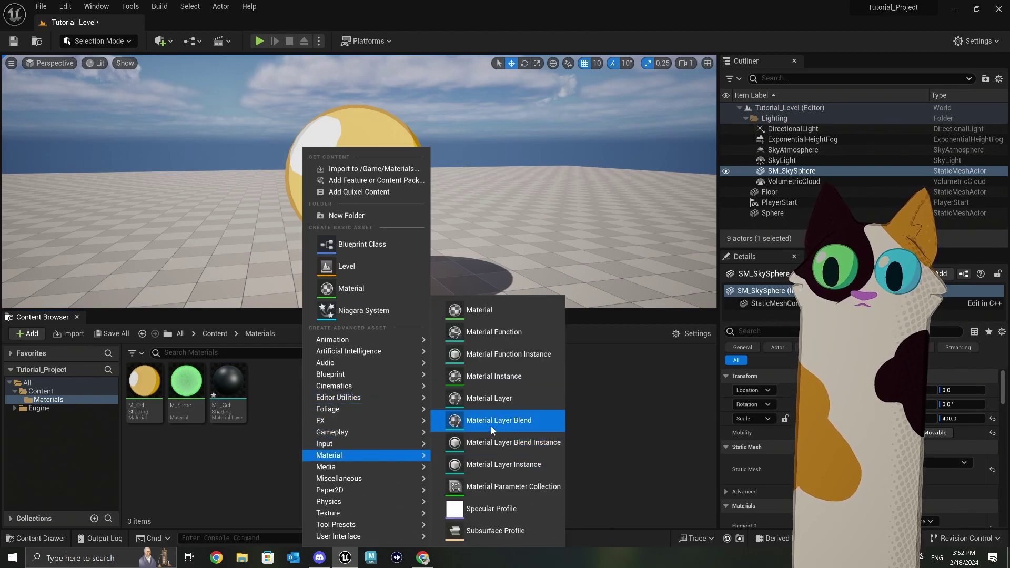
left_click(495, 400)
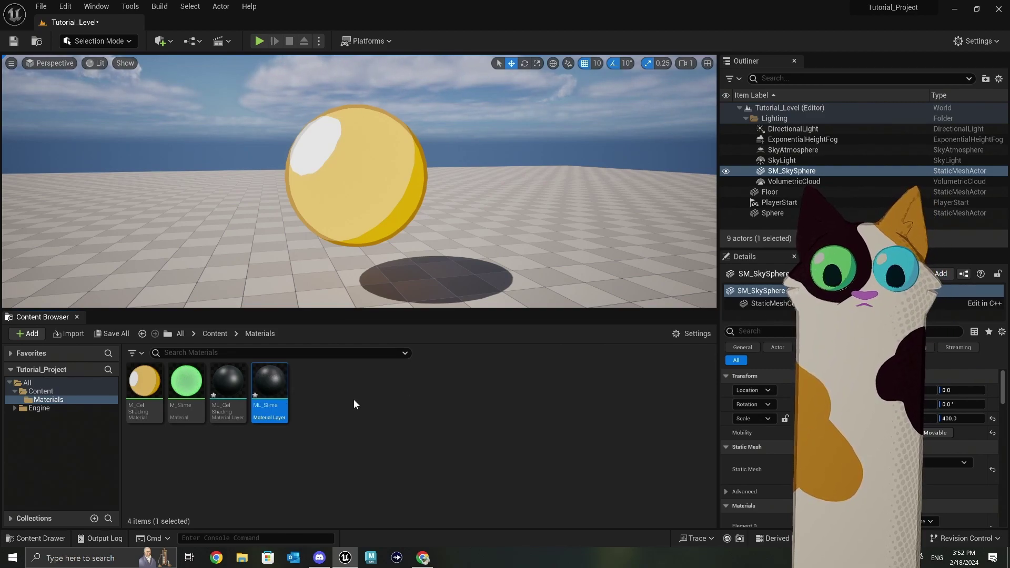
Create a Material Layer Blend named MLB_Slime.
right_click(328, 401)
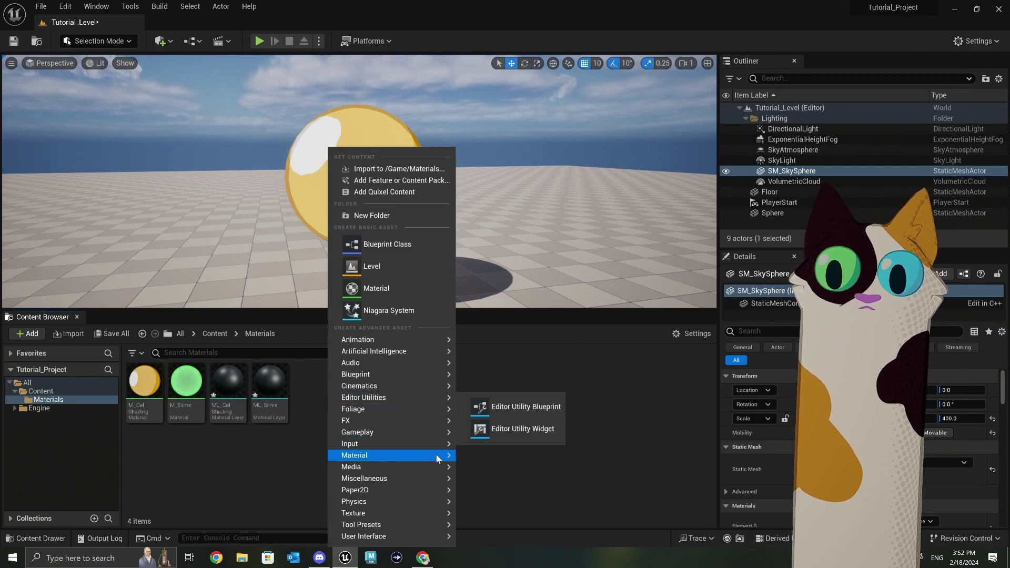
mouse_move(436, 457)
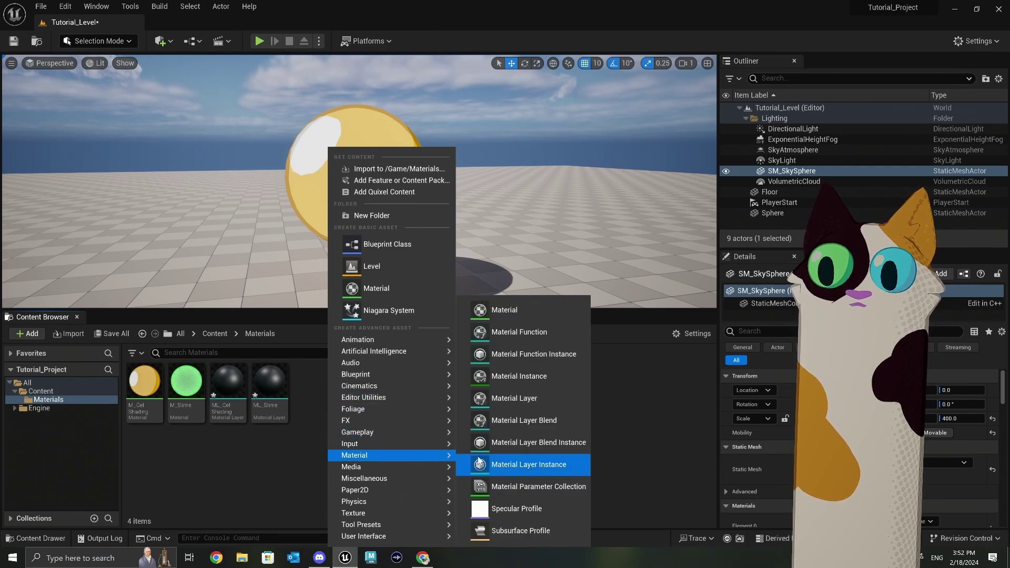
left_click(525, 425)
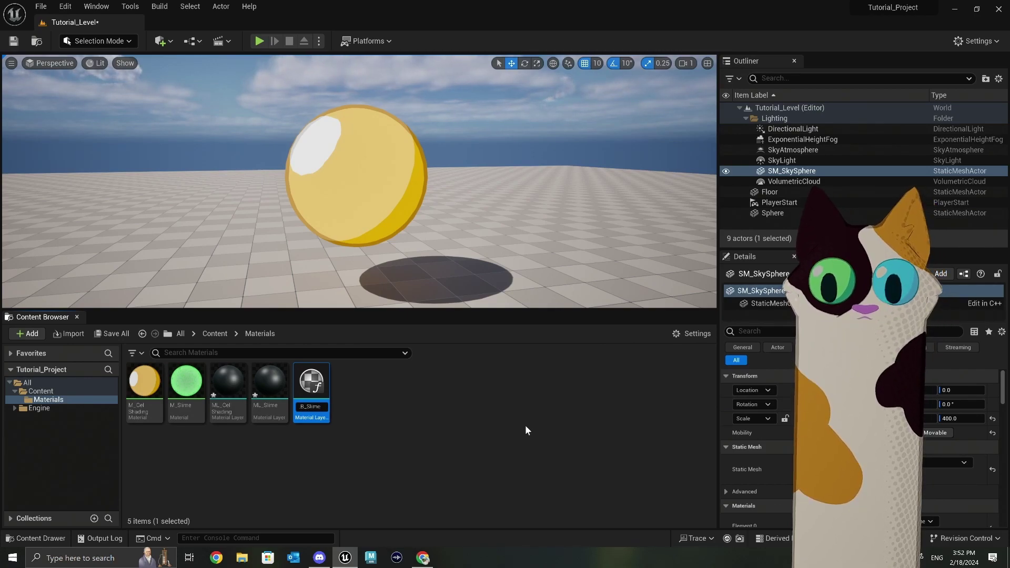
key("Return")
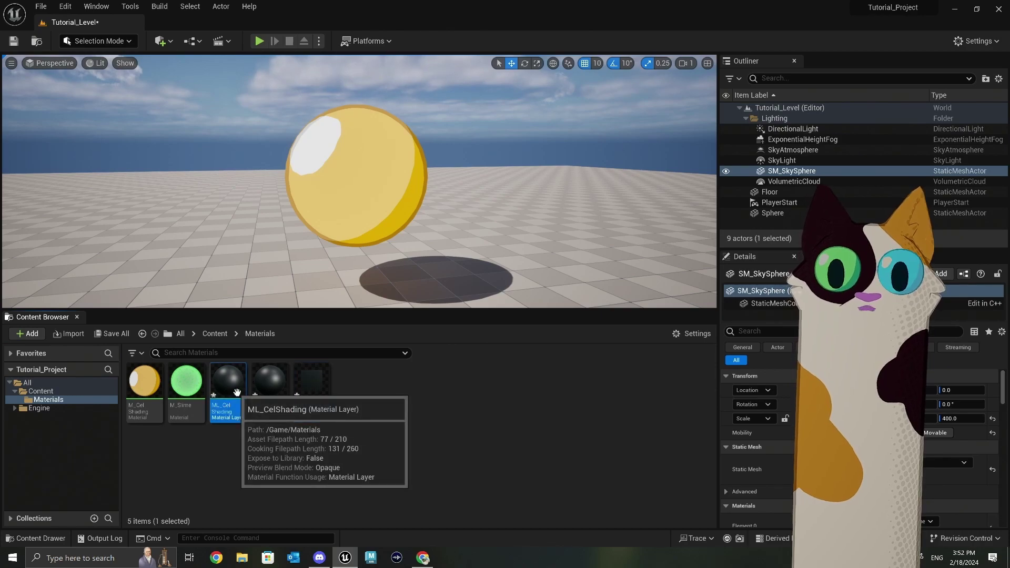
Create a plain Material named M_MaterialBlend_Example in the Materials folder.
left_click(359, 401)
right_click(360, 403)
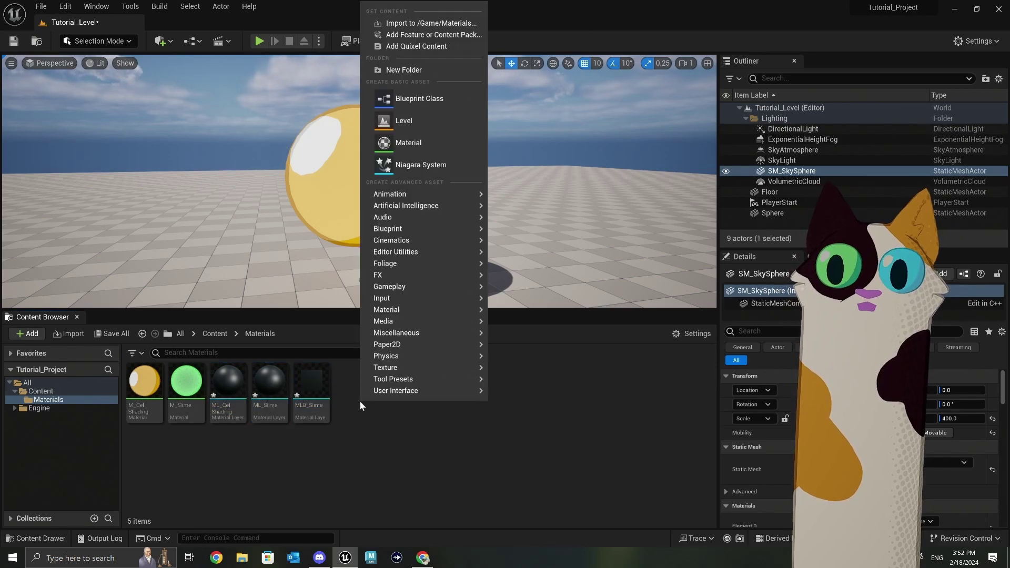
left_click(413, 143)
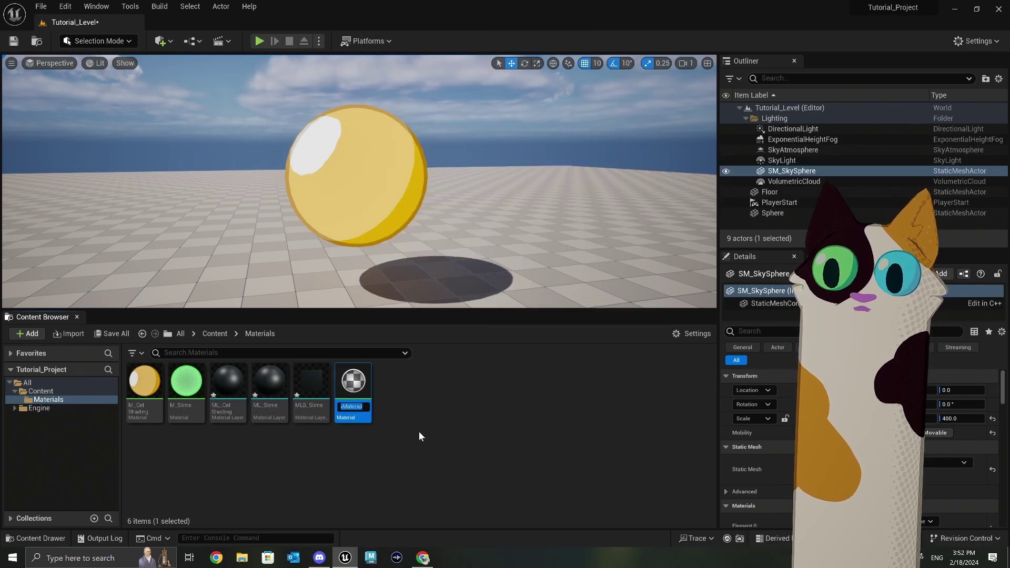
type("M")
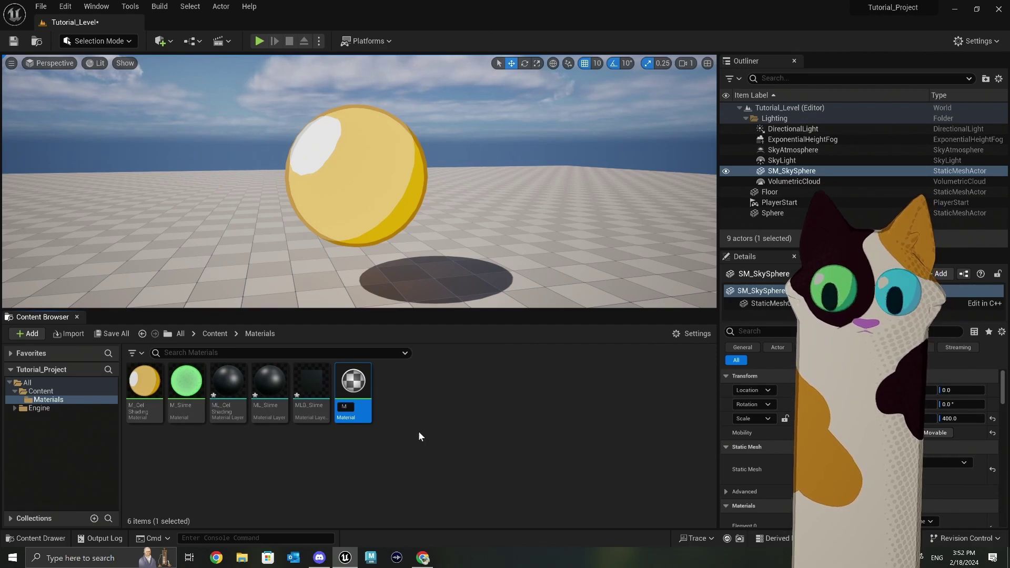
type("_Ma")
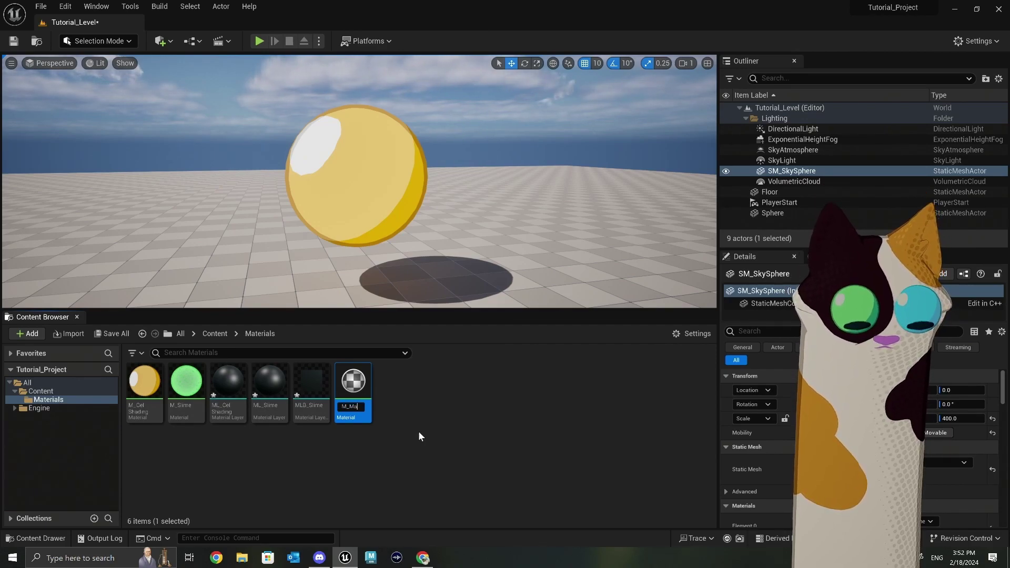
type("terialBlend")
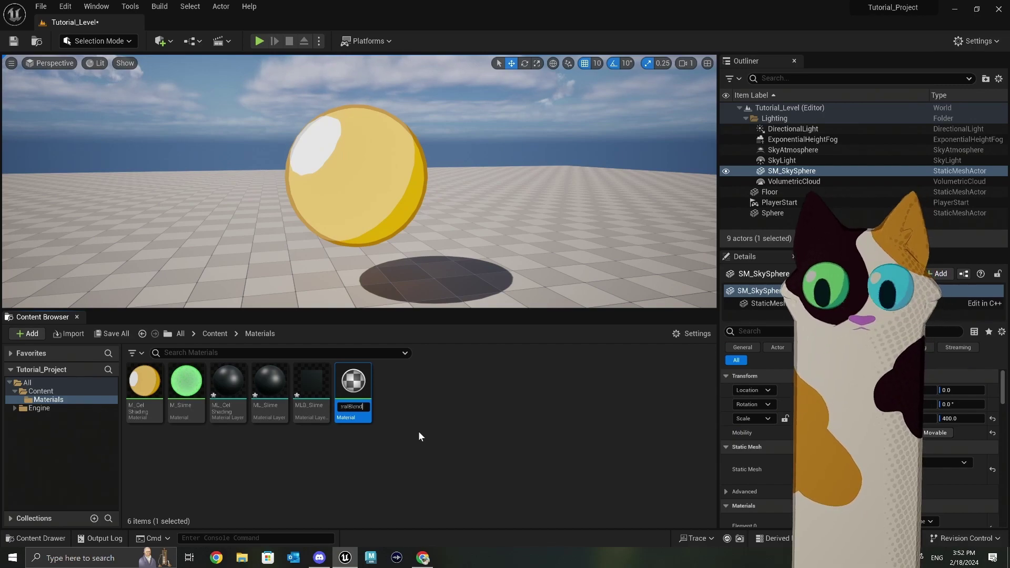
type("_Example")
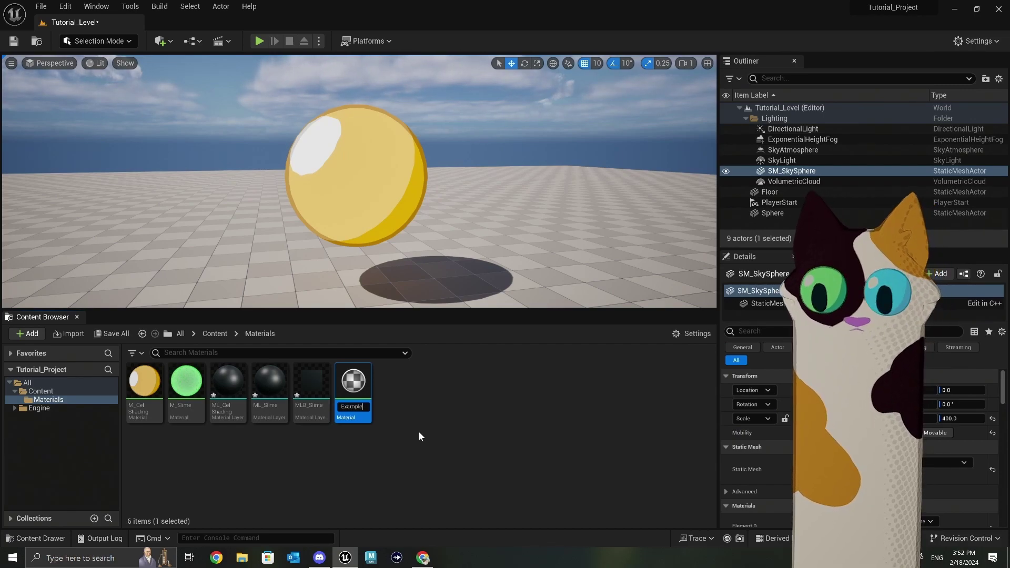
key("Return")
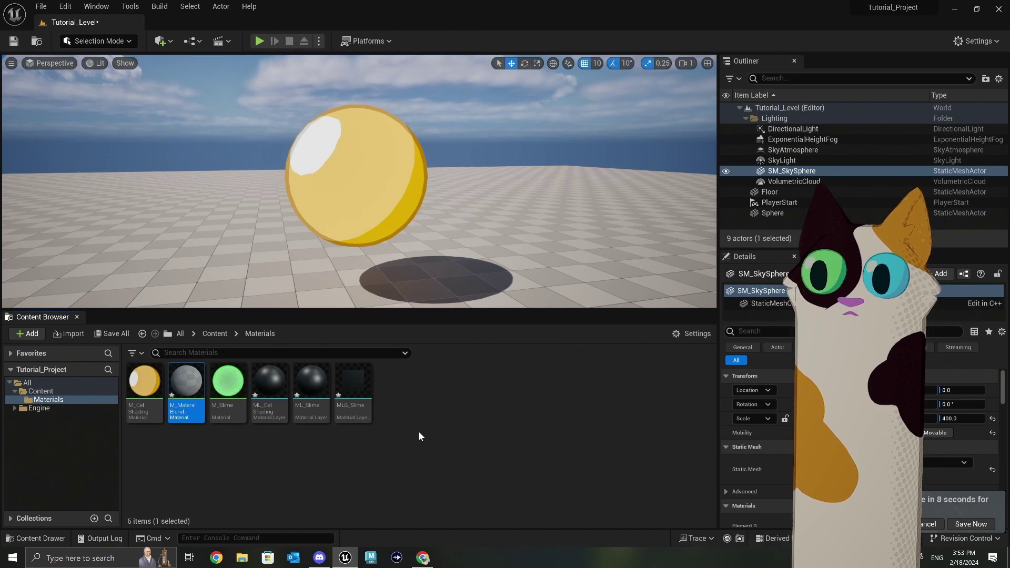
left_click(462, 404)
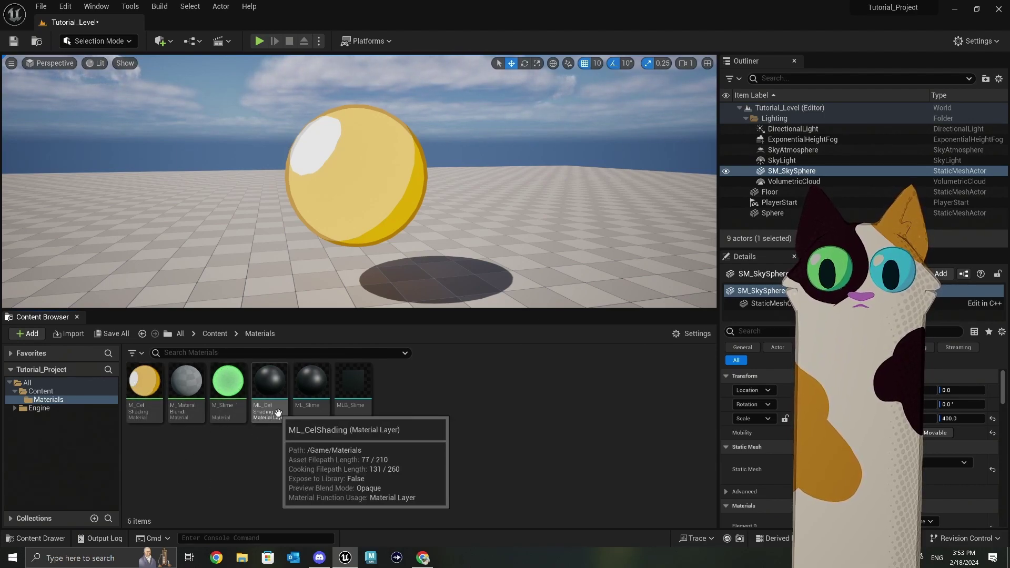
Select M_CelShading's whole node network and paste it into the ML_CelShading graph.
double_click(144, 386)
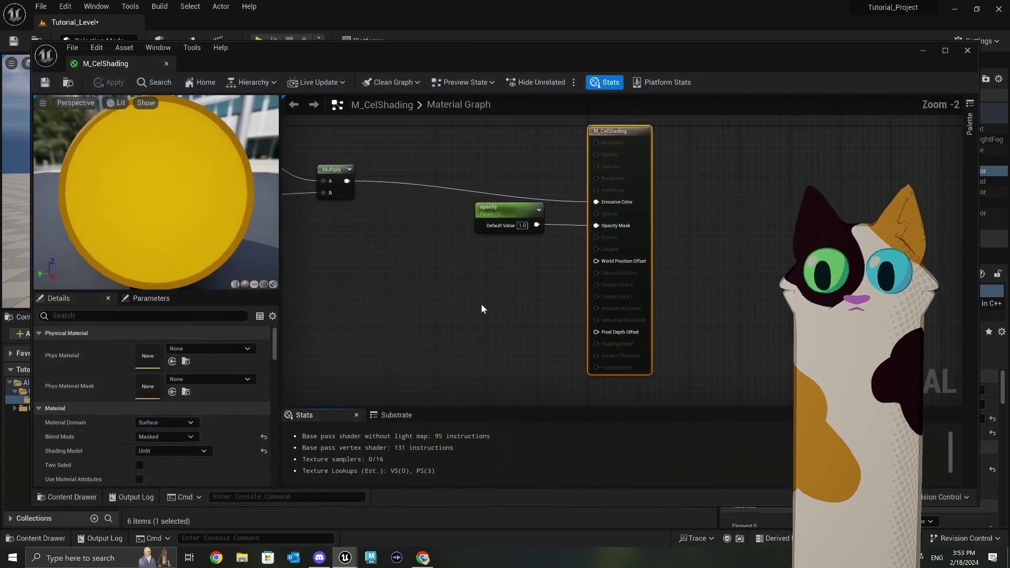
scroll(481, 303, "down", 8)
left_click_drag(440, 172, 755, 353)
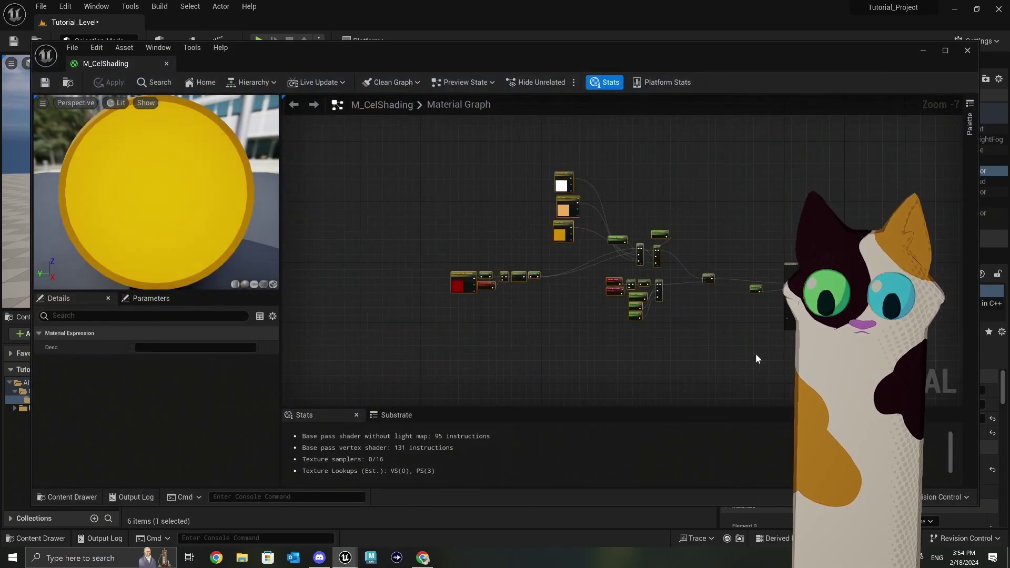
left_click(922, 51)
double_click(277, 387)
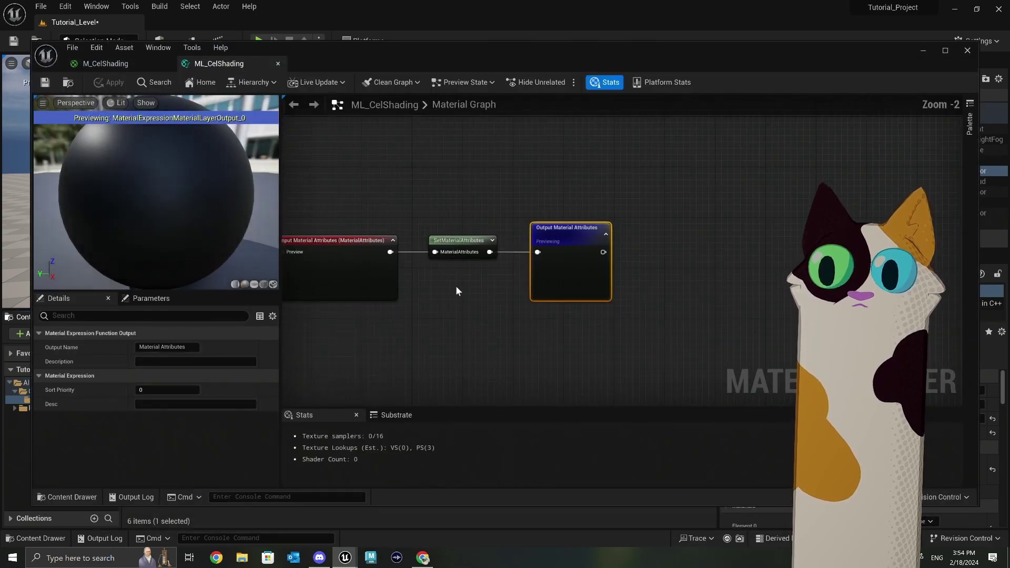
right_click_drag(457, 289, 374, 281)
key("ctrl+v")
Move the opacity node left and inspect the Input, SetMaterialAttributes and Output nodes.
scroll(580, 316, "up", 2)
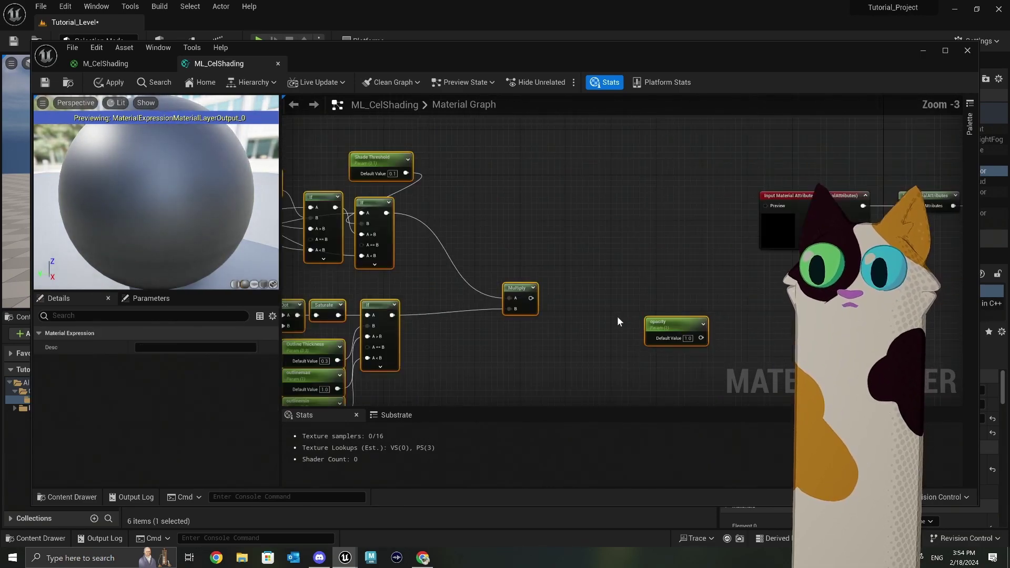
right_click_drag(664, 321, 610, 255)
left_click(583, 263)
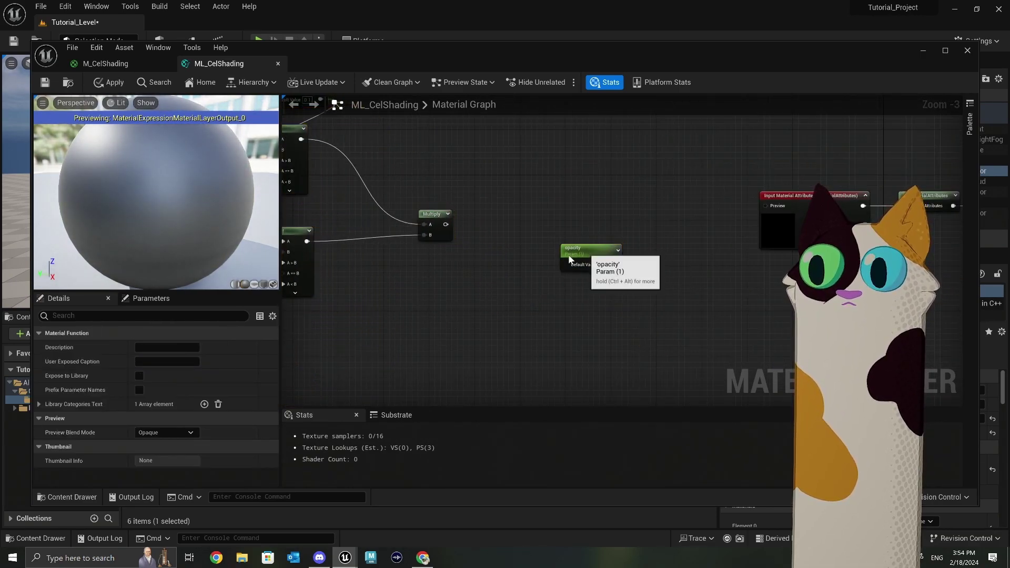
left_click_drag(584, 263, 437, 277)
right_click_drag(650, 288, 444, 314)
left_click(620, 271)
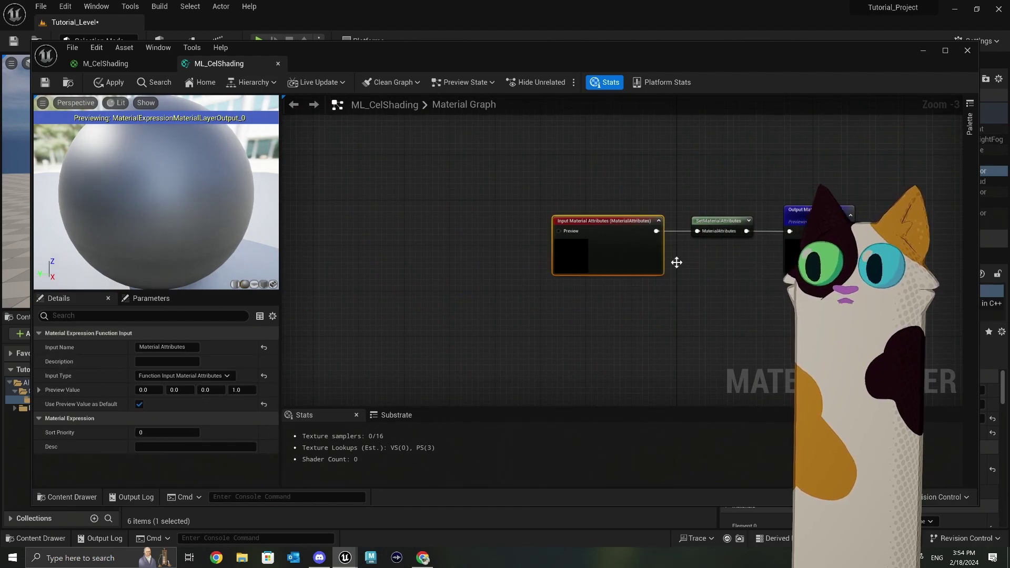
left_click(718, 225)
left_click(799, 247)
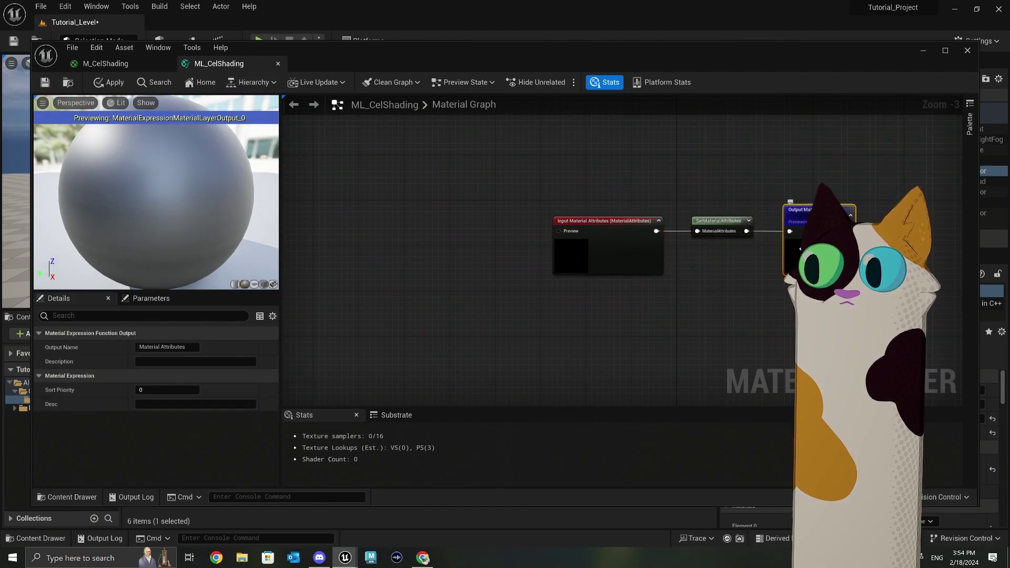
right_click_drag(791, 289, 674, 292)
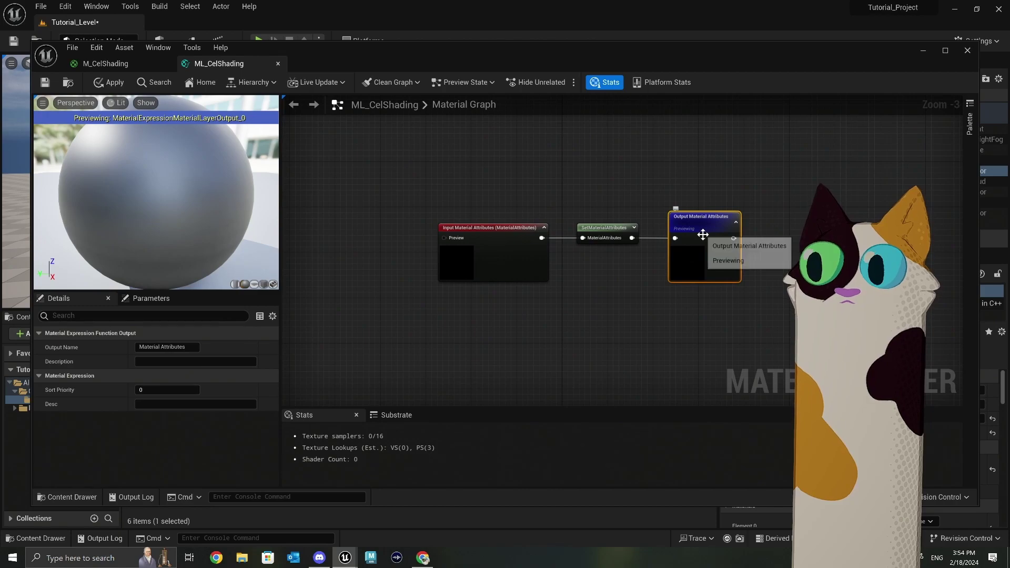
right_click_drag(424, 299, 669, 306)
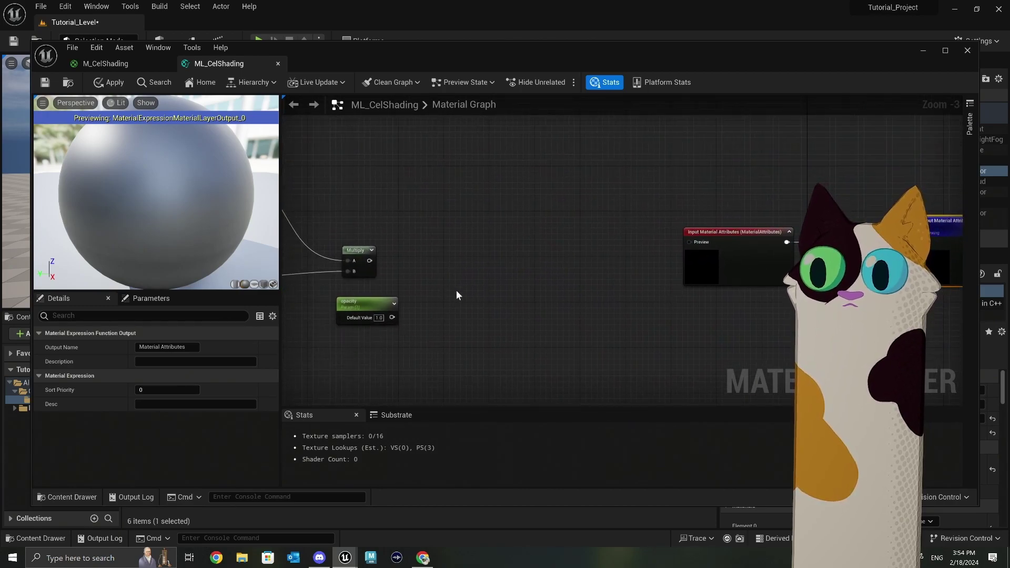
right_click_drag(456, 289, 554, 286)
Reposition the opacity node and drag a wire from the input's Preview pin.
left_click(474, 296)
right_click_drag(475, 297, 418, 297)
right_click_drag(516, 293, 481, 303)
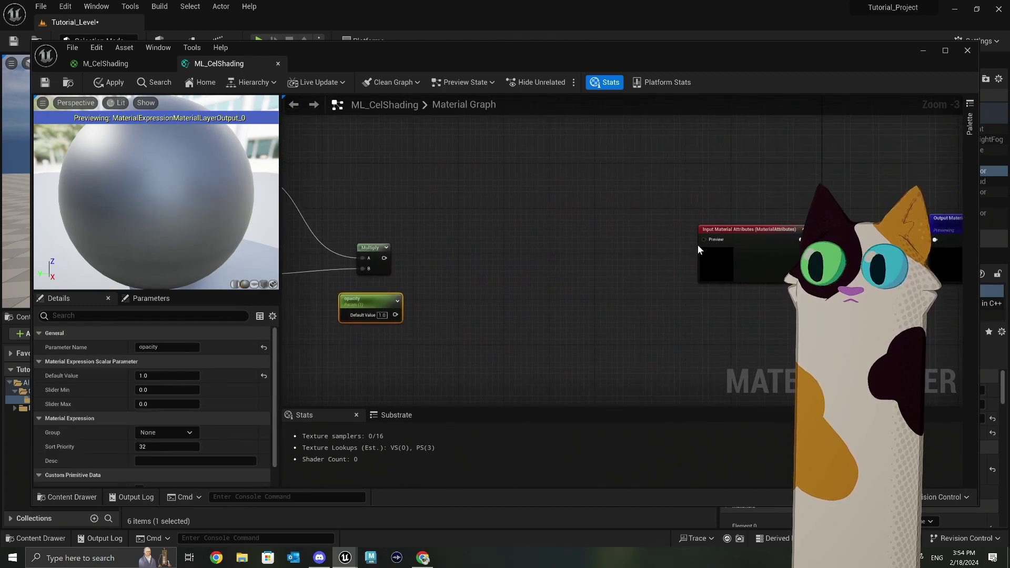
left_click_drag(704, 239, 605, 246)
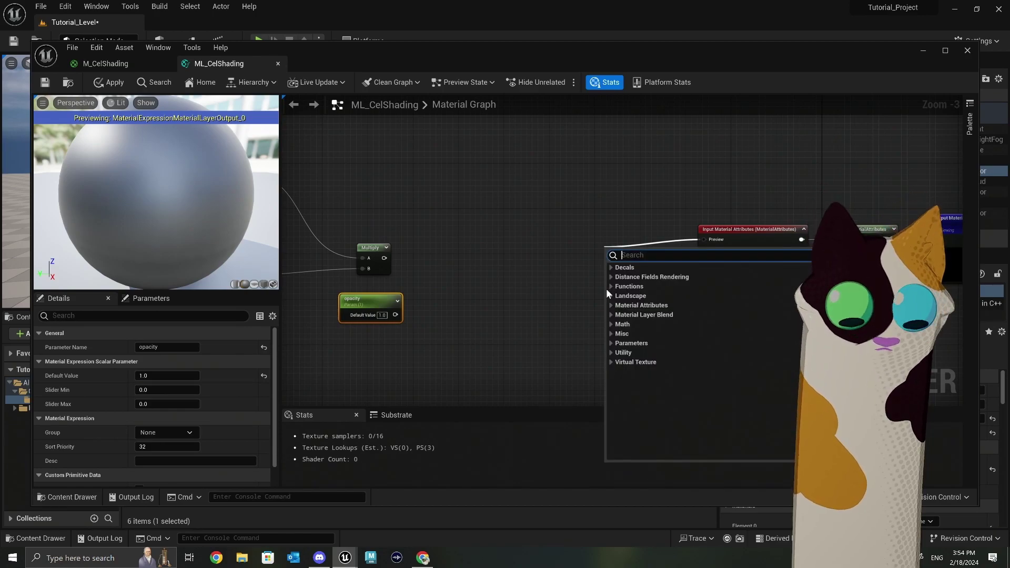
Add MakeMaterialAttributes, wiring Multiply to EmissiveColor and opacity to OpacityMask.
type("make")
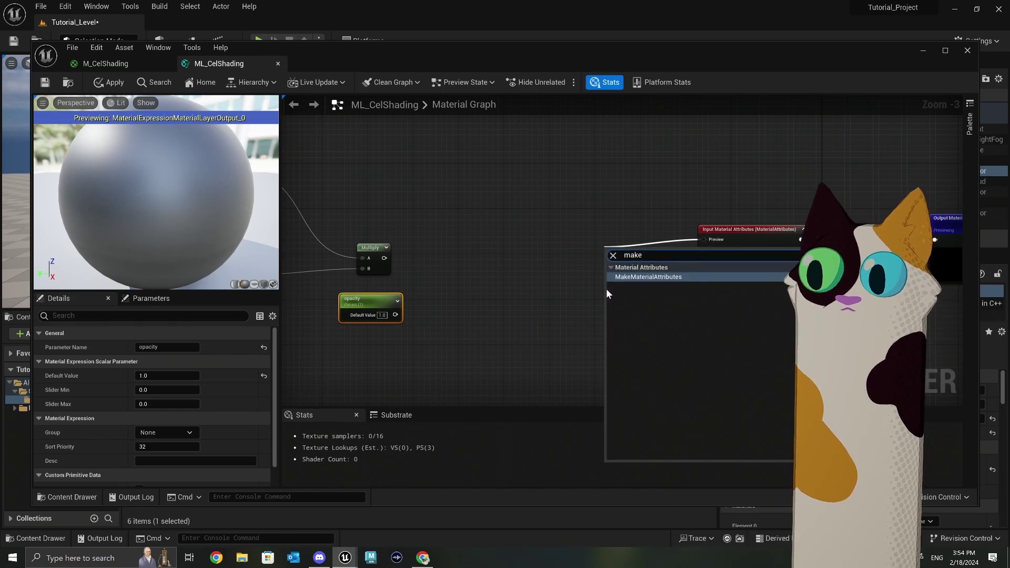
left_click(657, 277)
right_click_drag(632, 263, 529, 219)
scroll(584, 215, "down", 1)
scroll(529, 219, "up", 1)
left_click_drag(376, 191, 594, 235)
left_click_drag(387, 249, 593, 255)
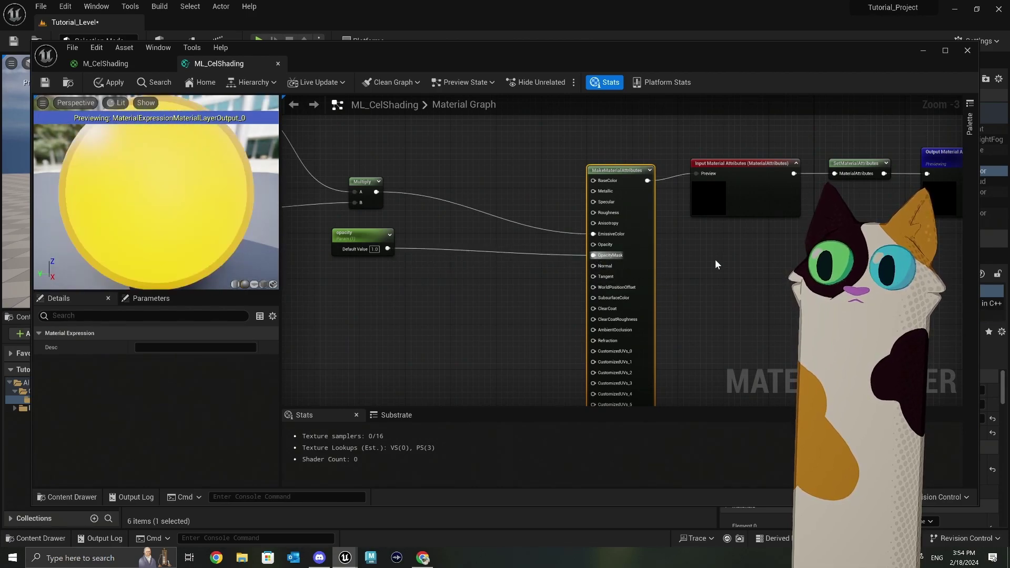
Save the ML_CelShading layer with Ctrl+S and close its editor.
left_click(714, 258)
key("ctrl+s")
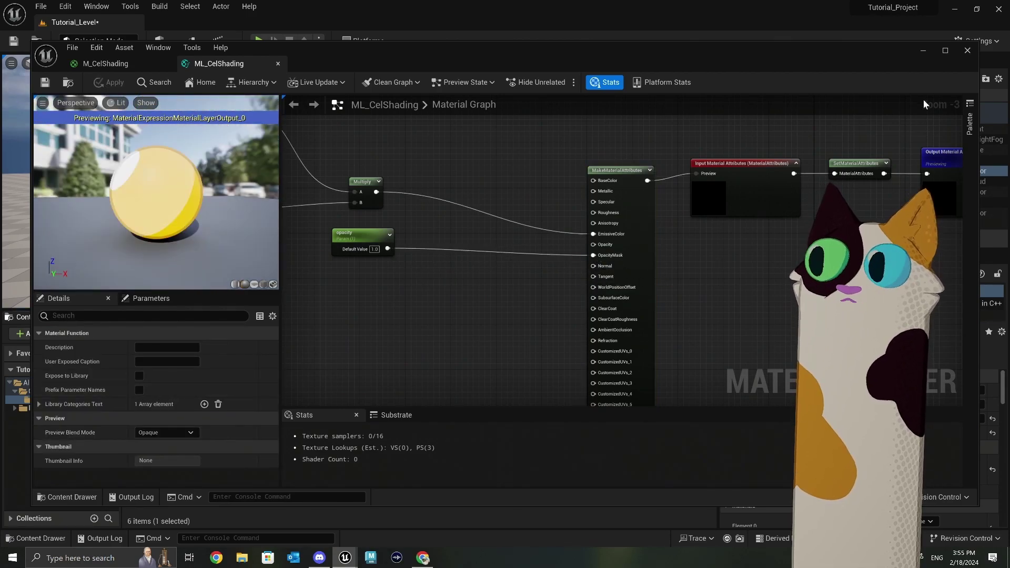
left_click(924, 49)
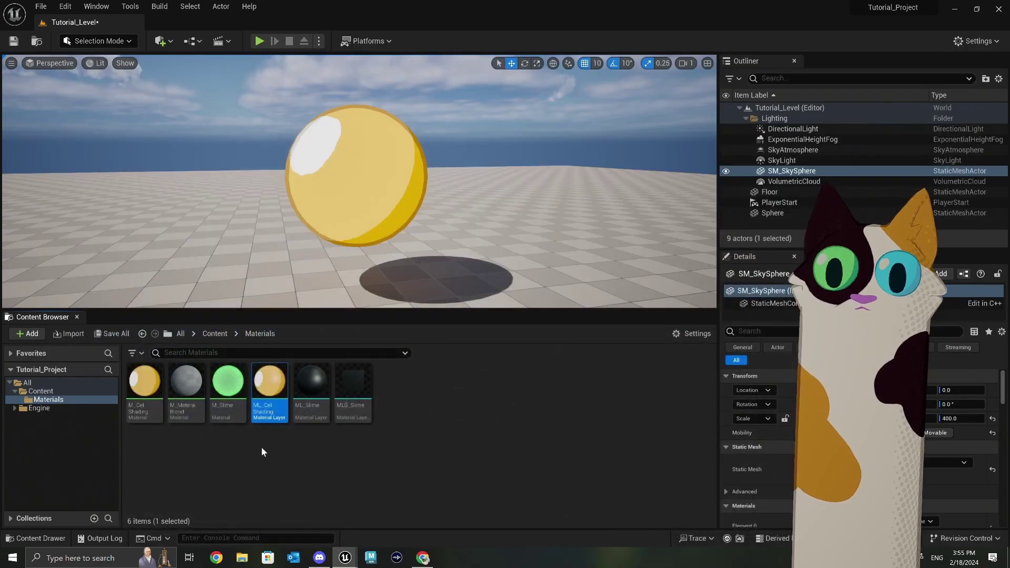
Select M_Slime's whole node network and paste it into the ML_Slime graph.
left_click(227, 386)
double_click(227, 388)
scroll(610, 311, "down", 7)
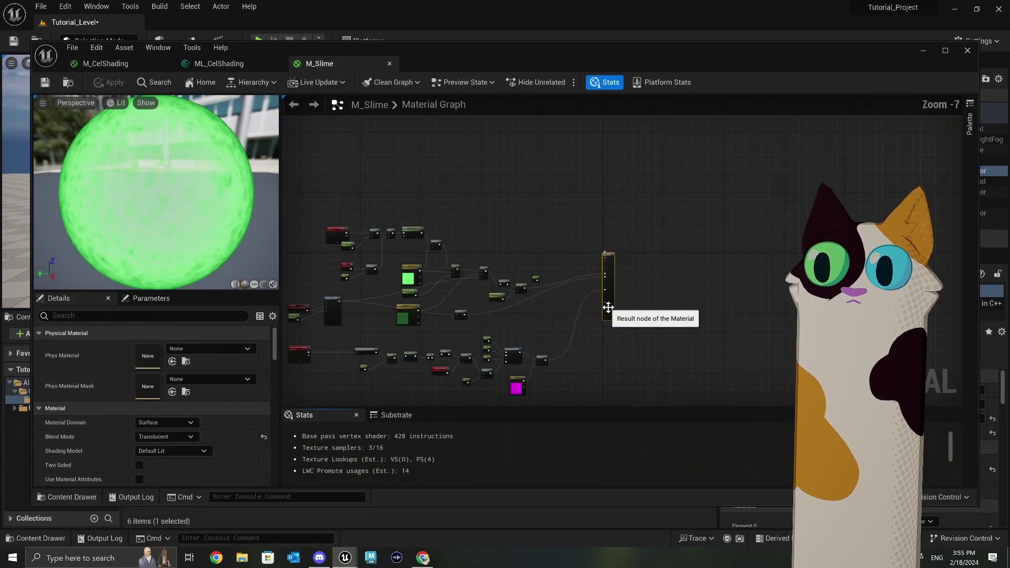
left_click_drag(378, 154, 687, 361)
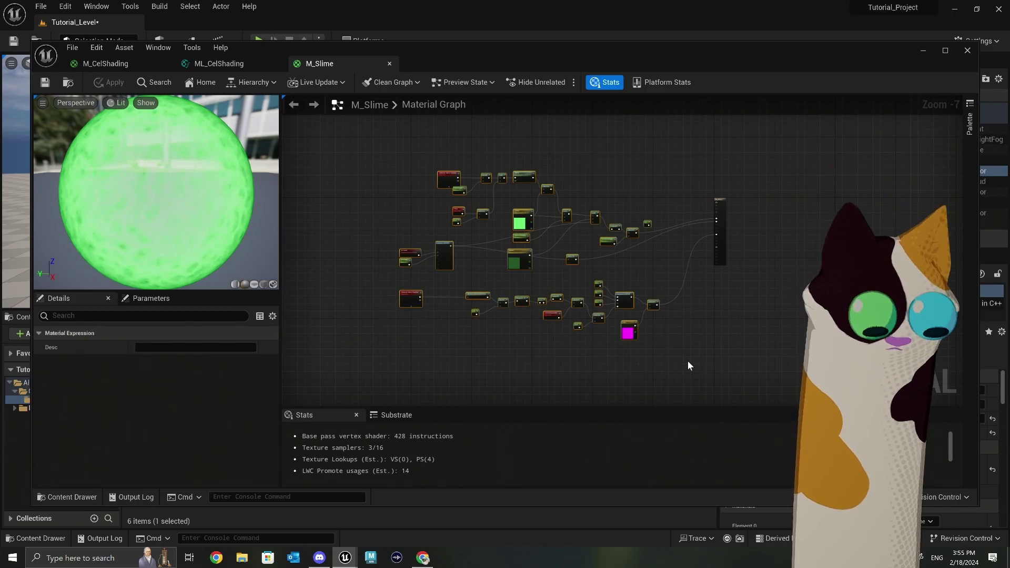
left_click(923, 50)
double_click(302, 381)
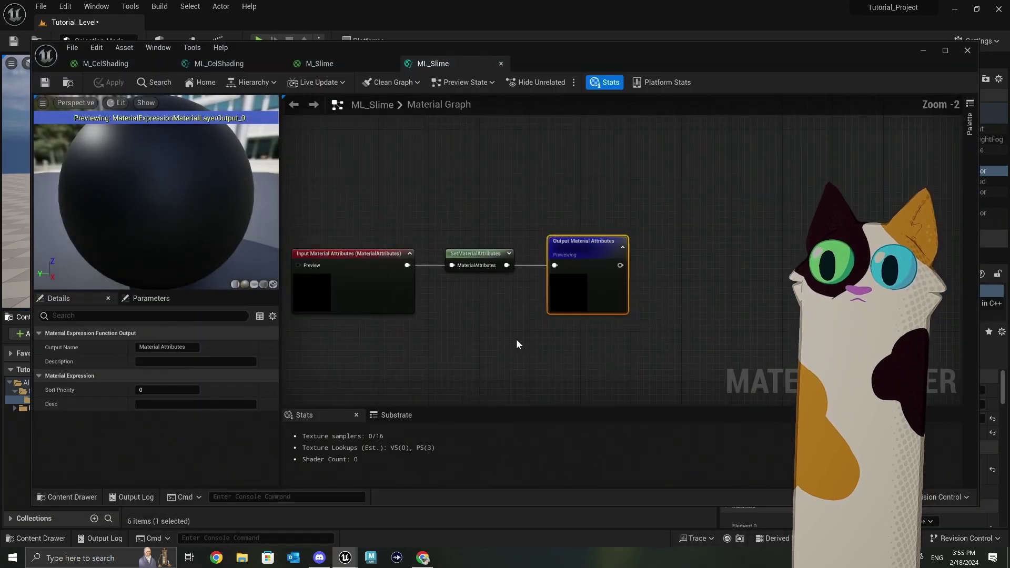
right_click_drag(516, 337, 799, 248)
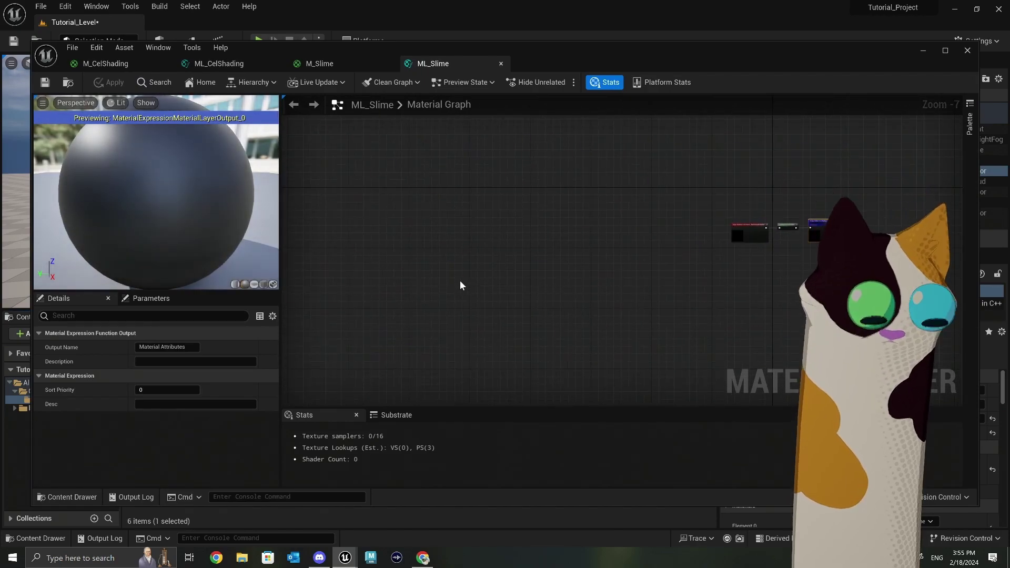
key("ctrl+v")
Add a MakeMaterialAttributes node wired from the input's Preview pin.
scroll(631, 310, "up", 2)
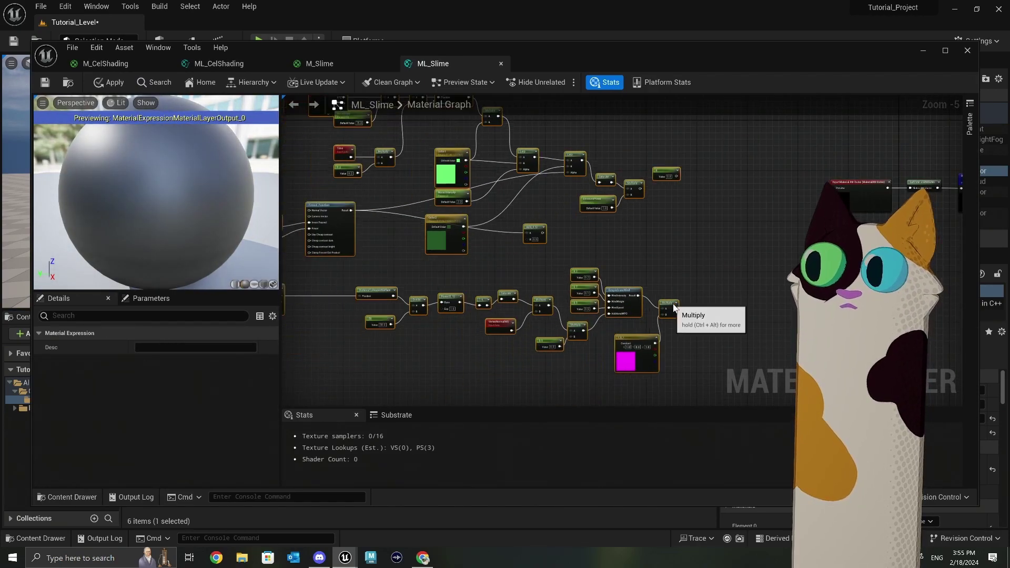
scroll(560, 308, "up", 2)
left_click_drag(669, 191, 510, 217)
type("makem")
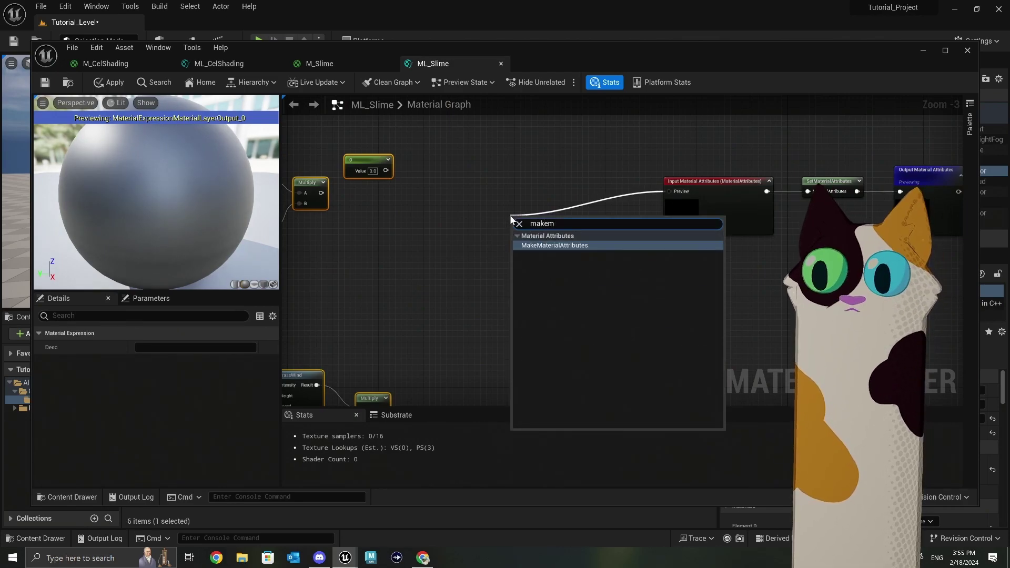
left_click(554, 245)
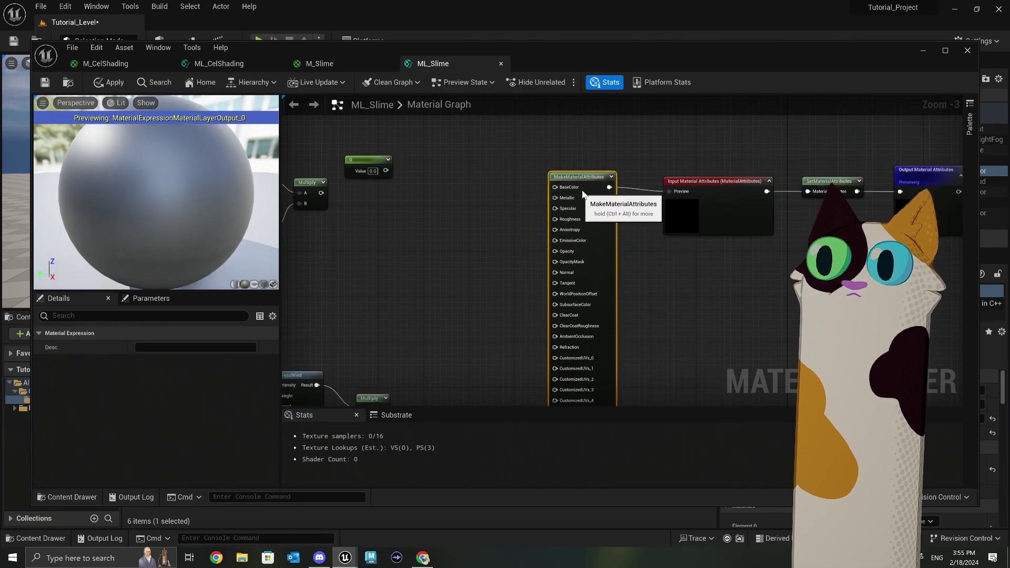
Check M_Slime's result connections and wire the matching Multiply and Add outputs into MakeMaterialAttributes.
left_click(358, 65)
scroll(636, 248, "up", 2)
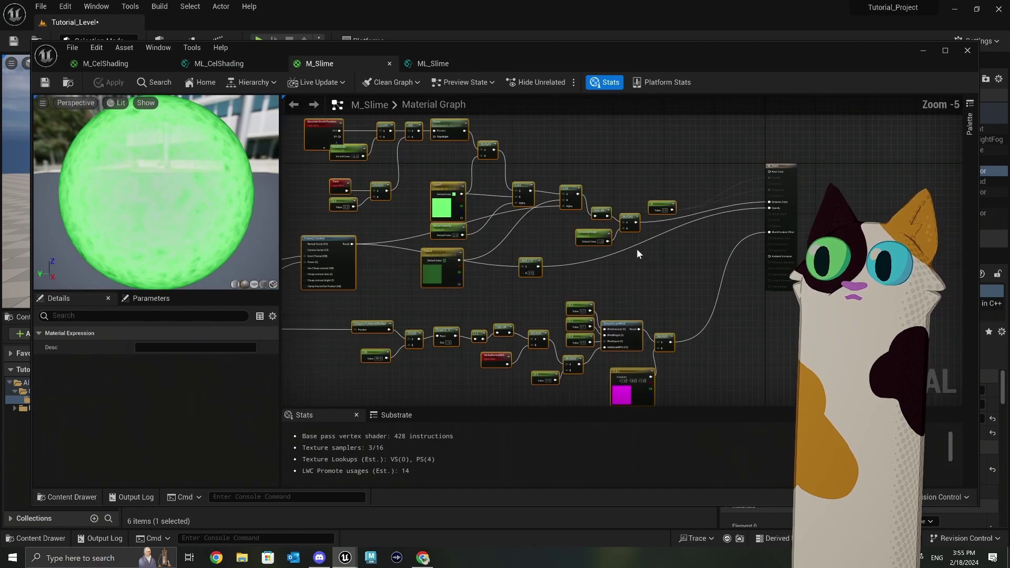
right_click_drag(636, 248, 458, 230)
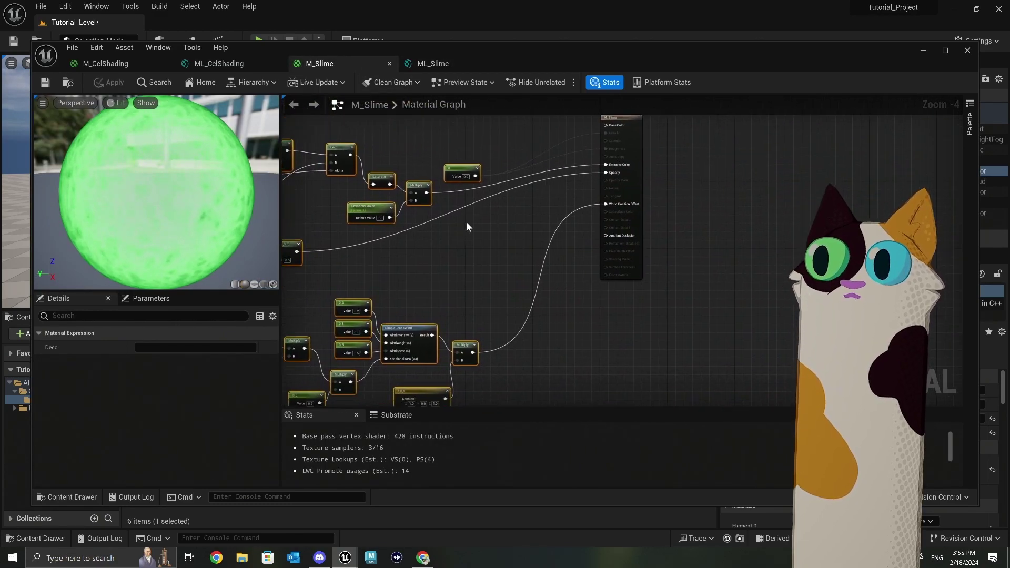
left_click(427, 62)
left_click_drag(440, 154, 631, 204)
scroll(526, 221, "down", 1)
left_click(444, 236)
scroll(630, 273, "up", 3)
right_click_drag(630, 273, 593, 125)
left_click(551, 297)
scroll(593, 125, "down", 2)
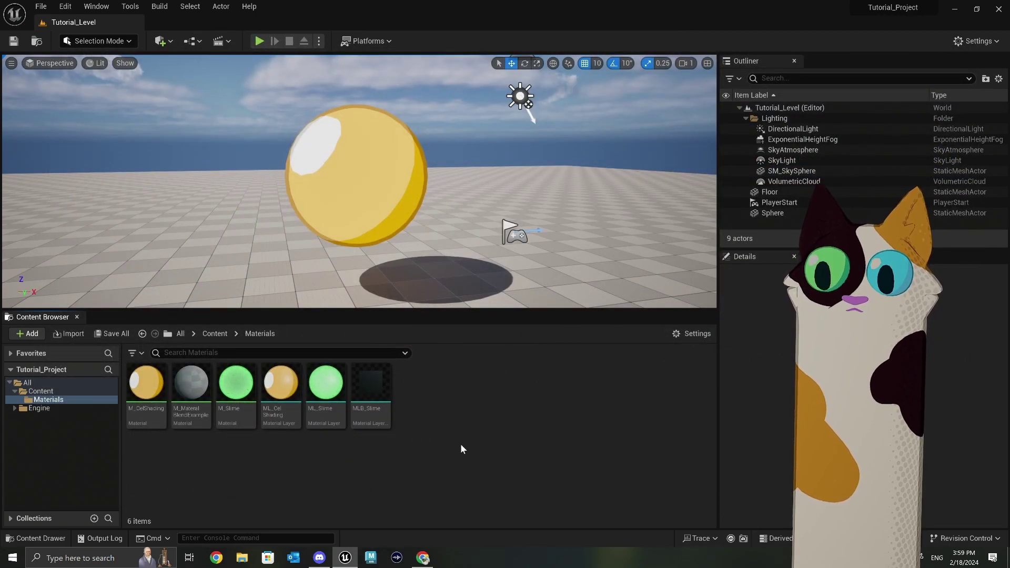
Open MLB_Slime and inspect its Input Bottom Layer, Input Top Layer and BlendMaterialAttributes nodes.
double_click(371, 389)
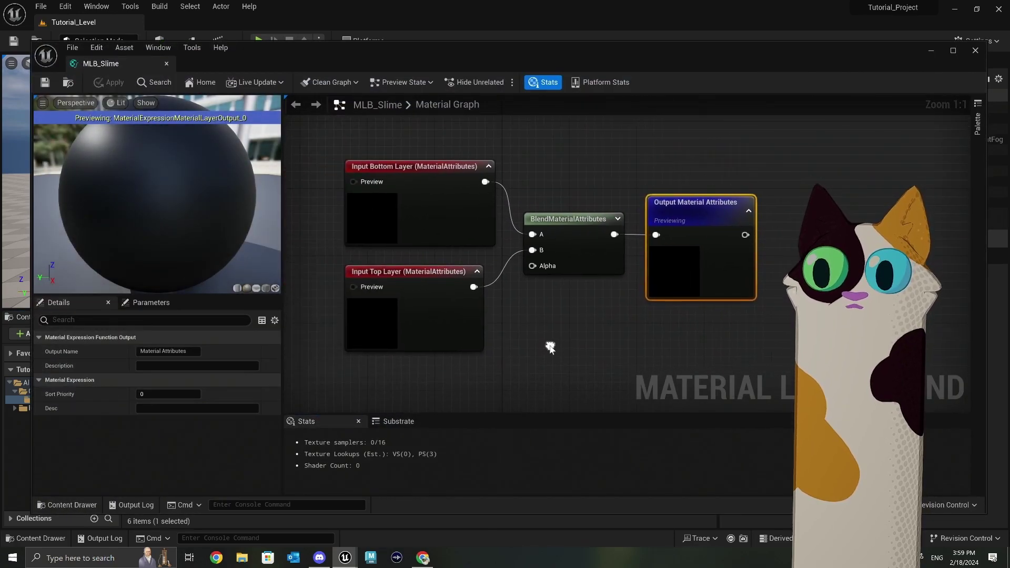
right_click_drag(434, 219, 394, 206)
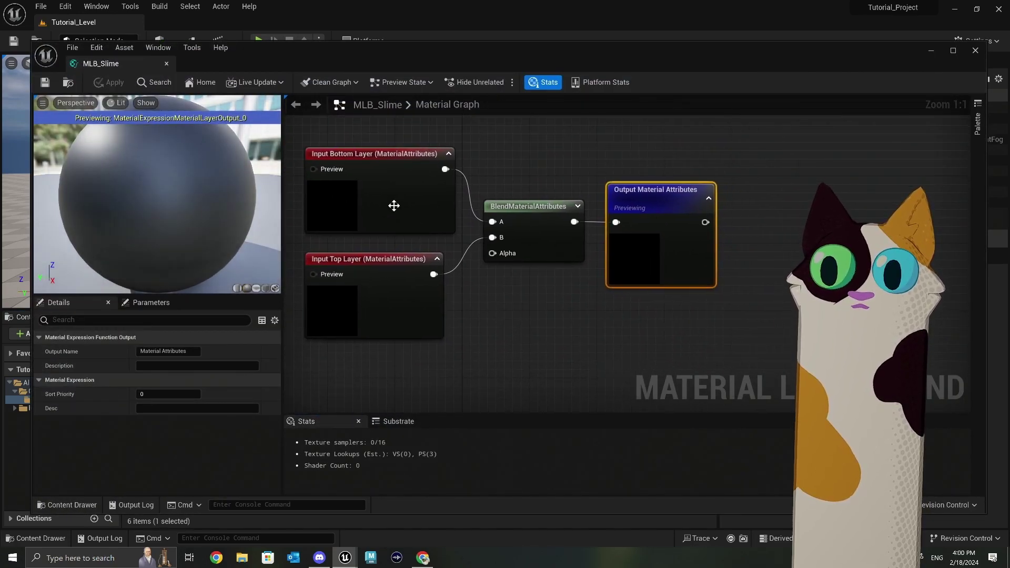
left_click(393, 205)
left_click(386, 310)
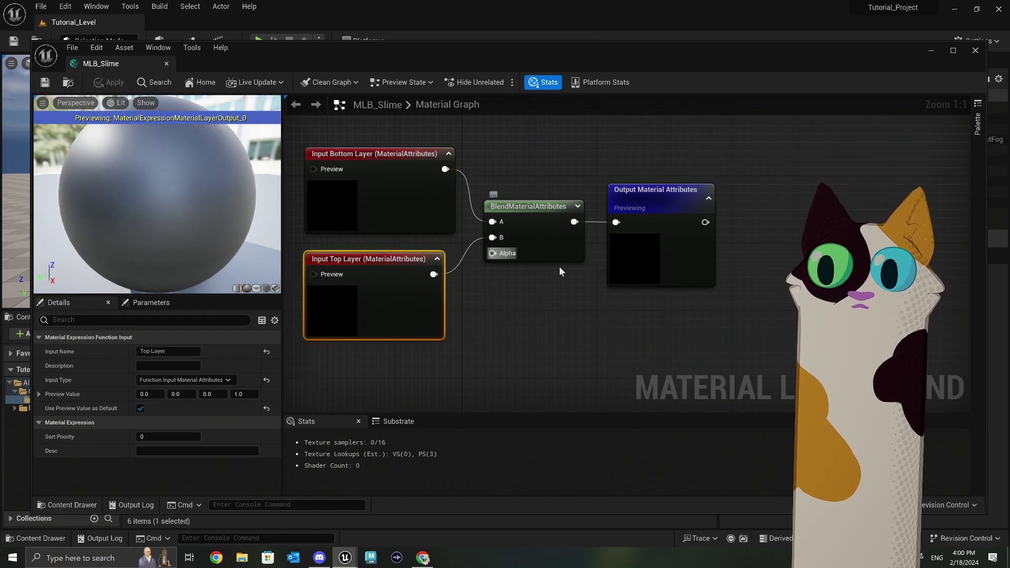
left_click(531, 247)
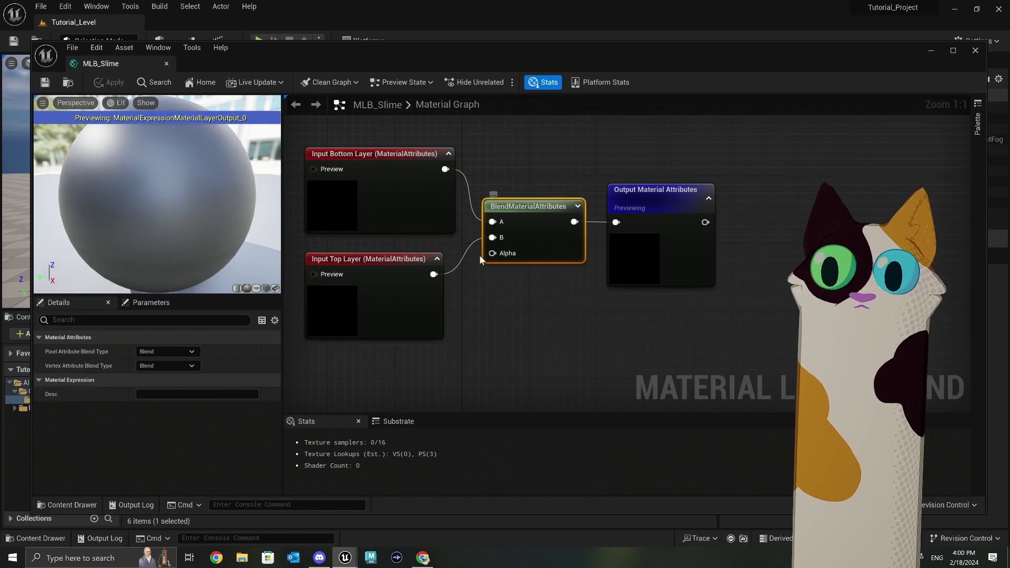
scroll(604, 285, "down", 6)
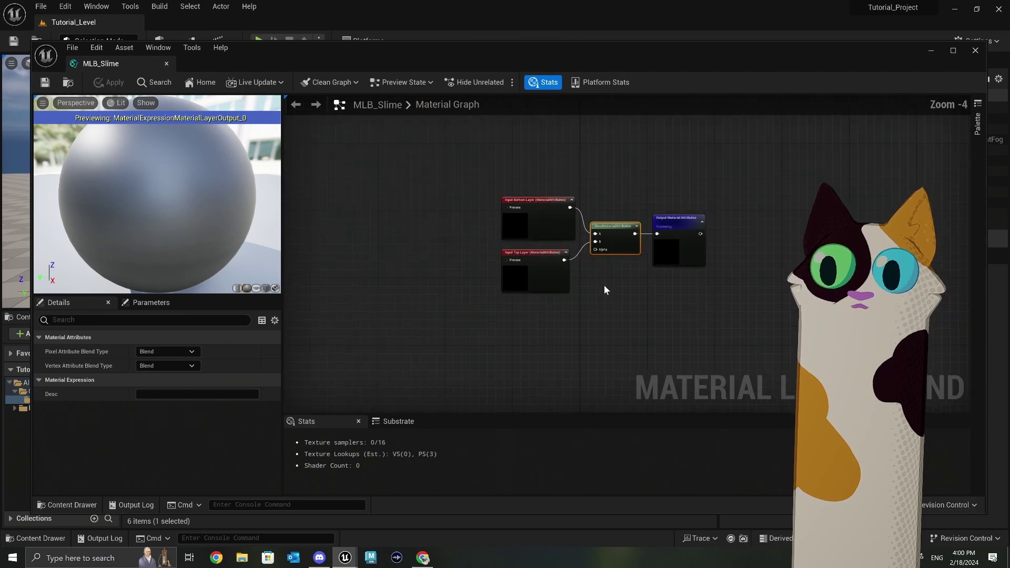
right_click_drag(561, 333, 574, 277)
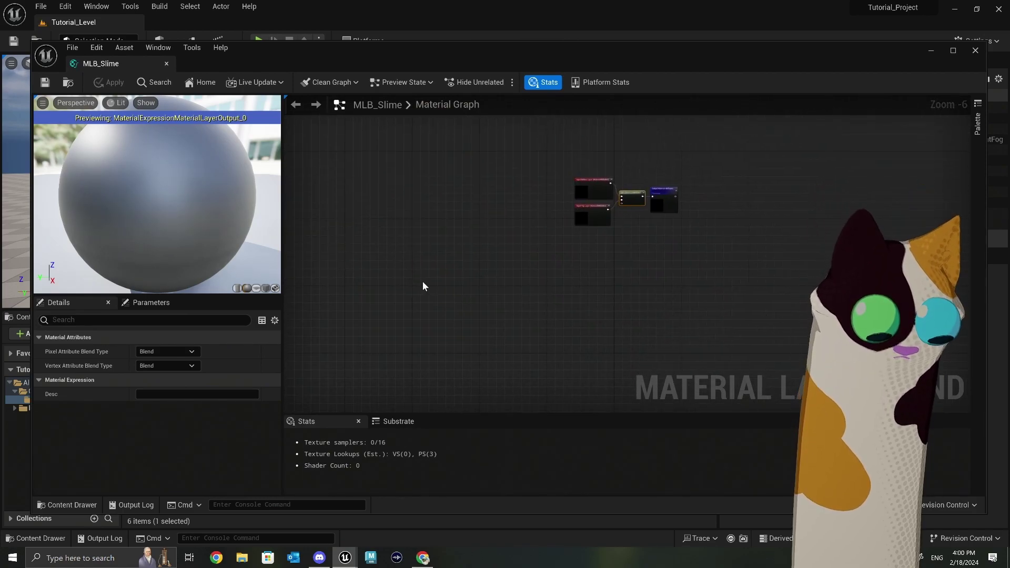
Paste the copied gradient chain and connect its Lerp output to the blend's Alpha.
key("ctrl+v")
left_click_drag(568, 293, 580, 240)
scroll(591, 244, "up", 4)
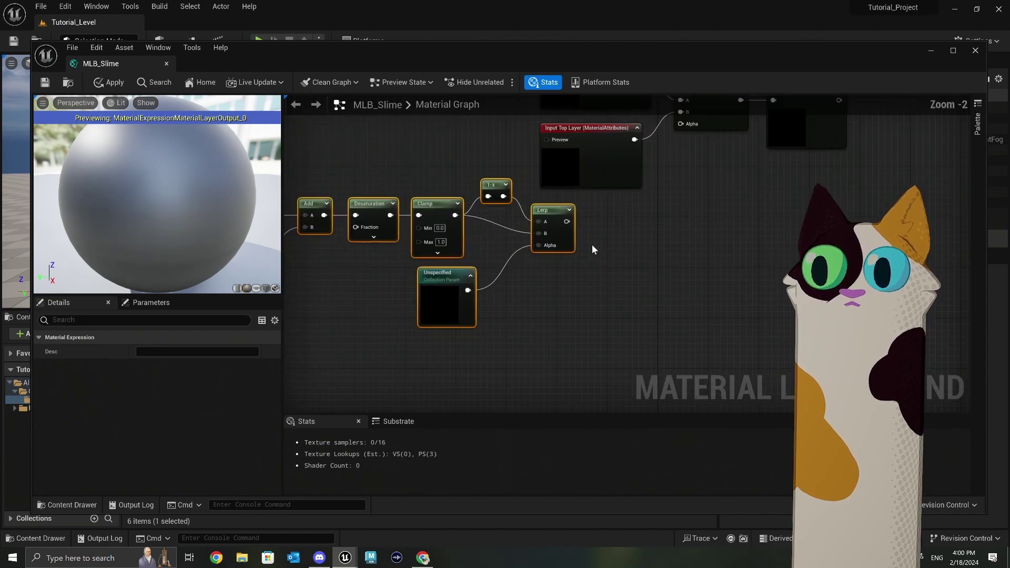
right_click_drag(591, 244, 505, 299)
left_click(555, 261)
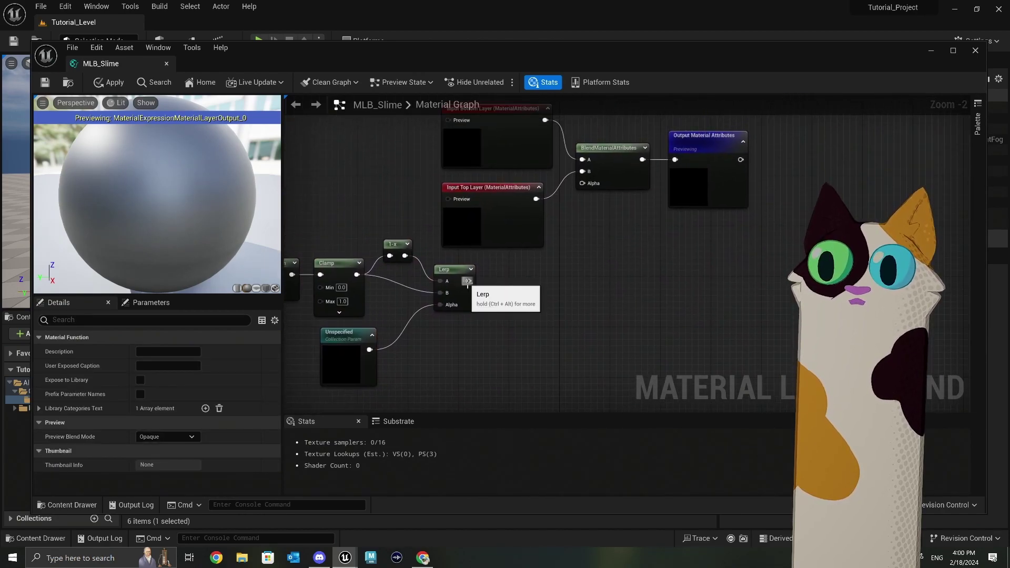
left_click_drag(468, 281, 582, 184)
Review the chain's position math, Desaturation, Clamp, Lerp and collection parameter nodes.
right_click_drag(575, 292, 648, 242)
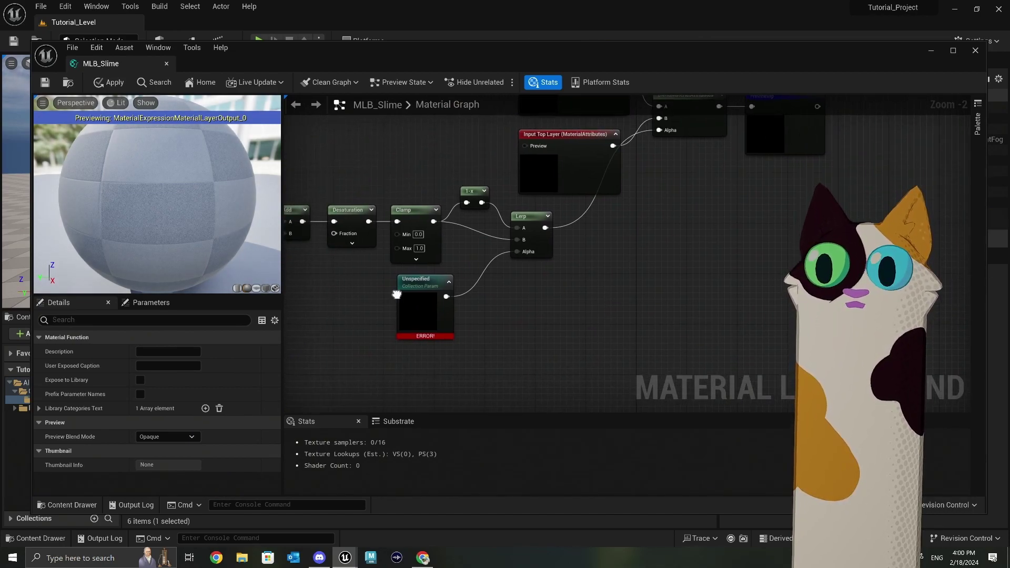
right_click_drag(293, 346, 697, 346)
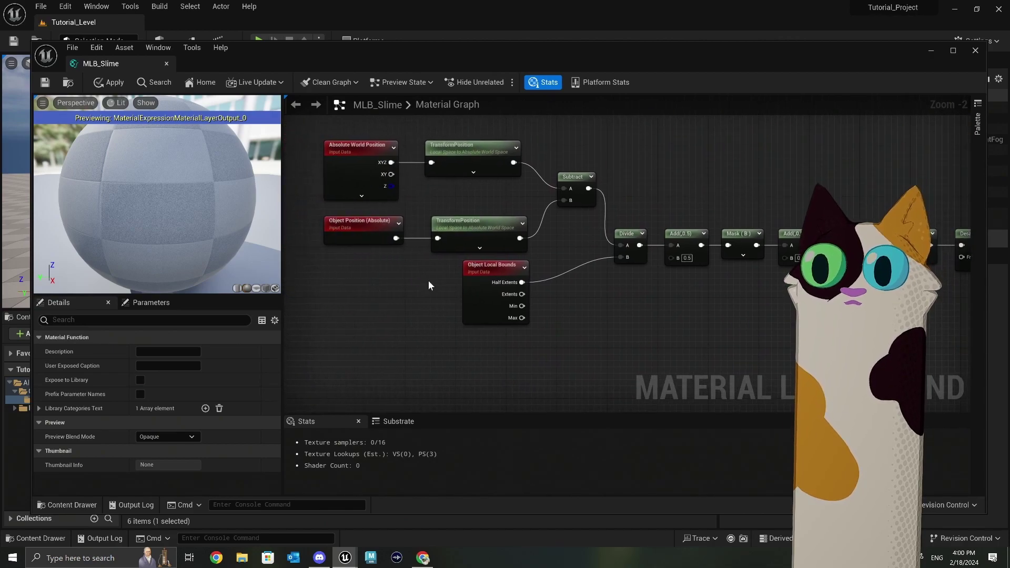
right_click_drag(428, 280, 462, 282)
left_click_drag(340, 163, 673, 333)
left_click(674, 334)
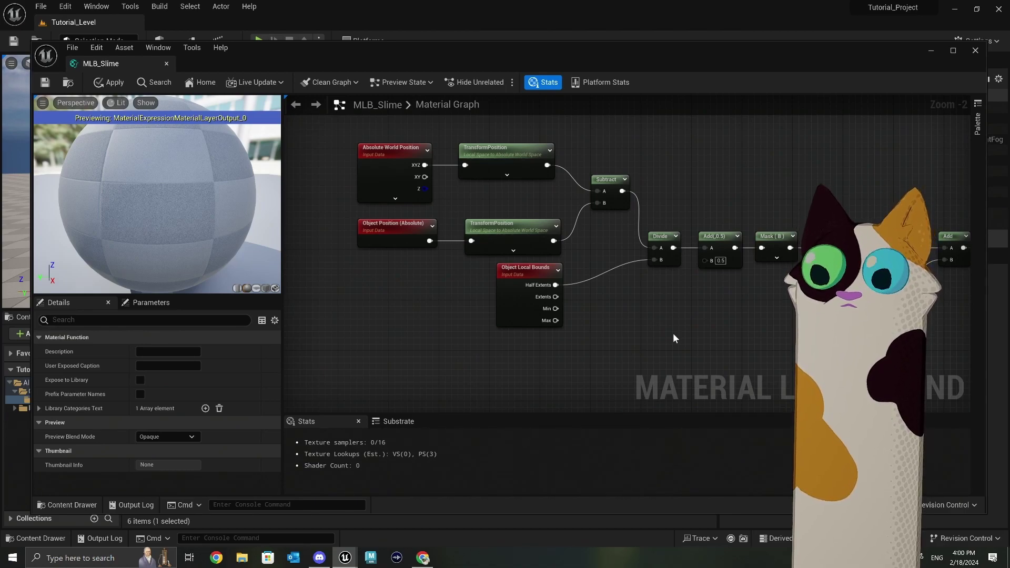
right_click_drag(641, 334, 618, 336)
right_click_drag(745, 320, 554, 304)
right_click_drag(661, 313, 555, 339)
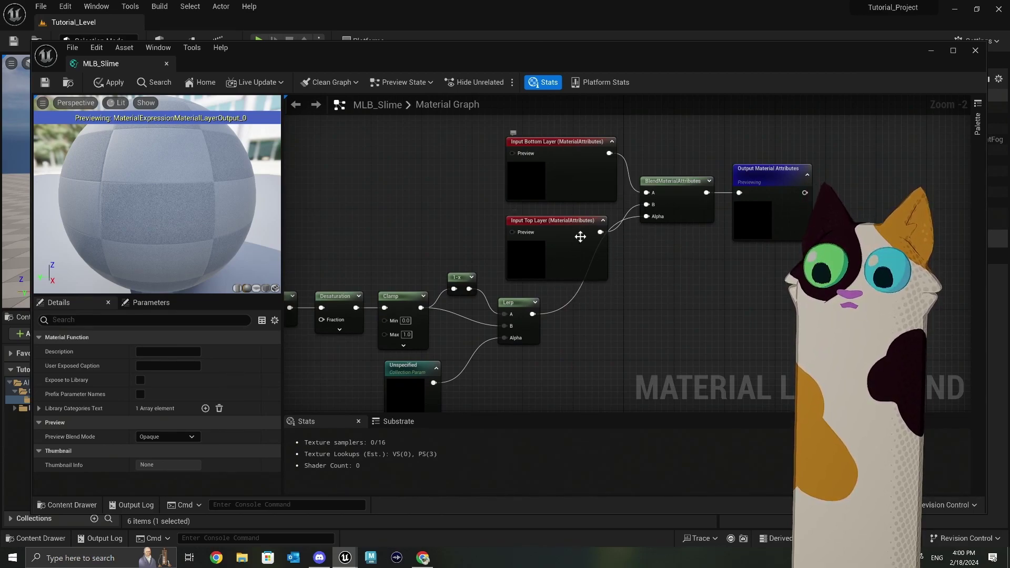
right_click_drag(471, 388, 675, 292)
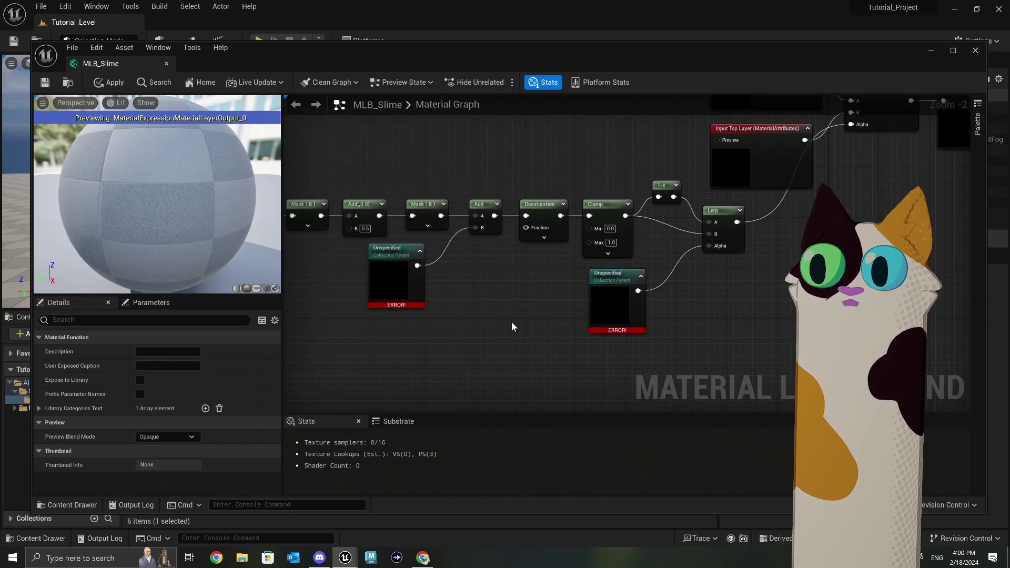
right_click_drag(511, 326, 428, 288)
scroll(537, 318, "up", 1)
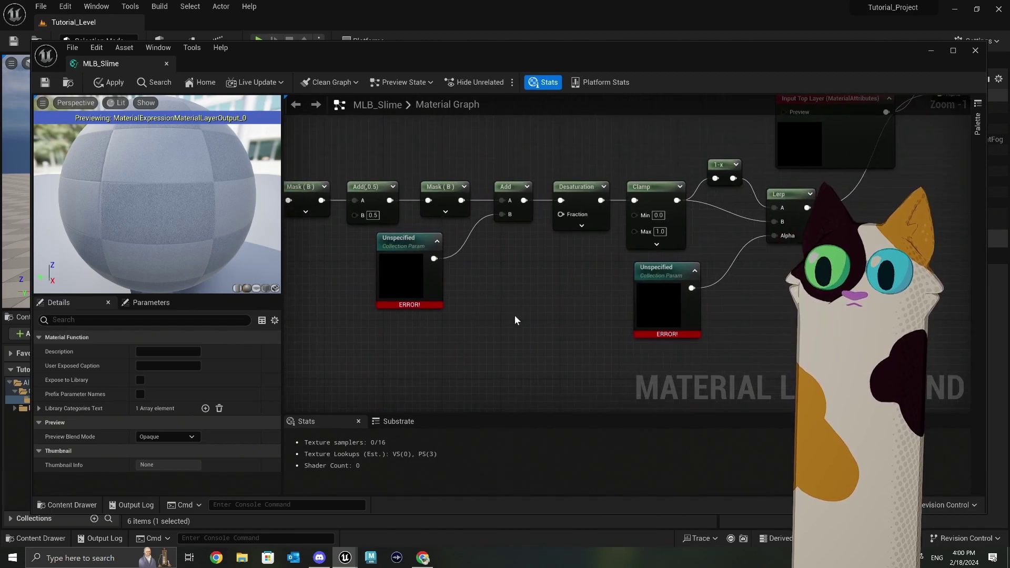
Add two scalar parameter nodes, s and Param, beside the erroring collection parameters.
left_click(417, 280)
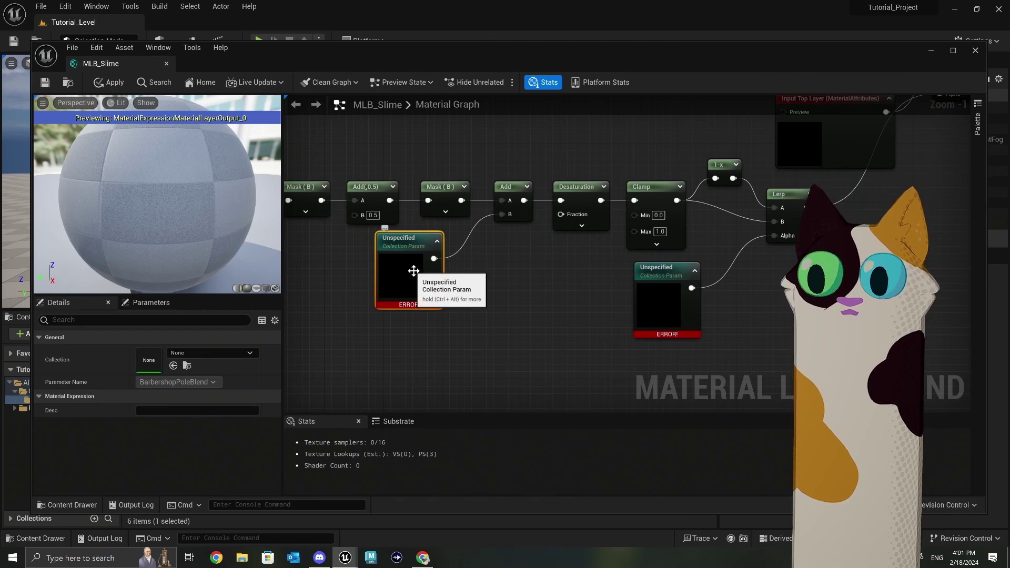
right_click_drag(460, 283, 470, 285)
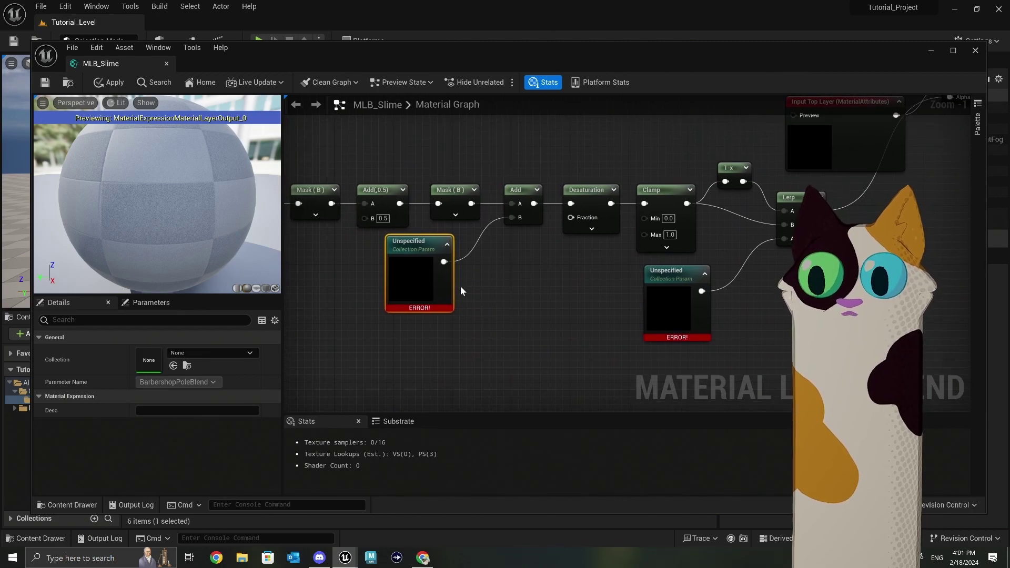
right_click_drag(427, 330, 409, 305)
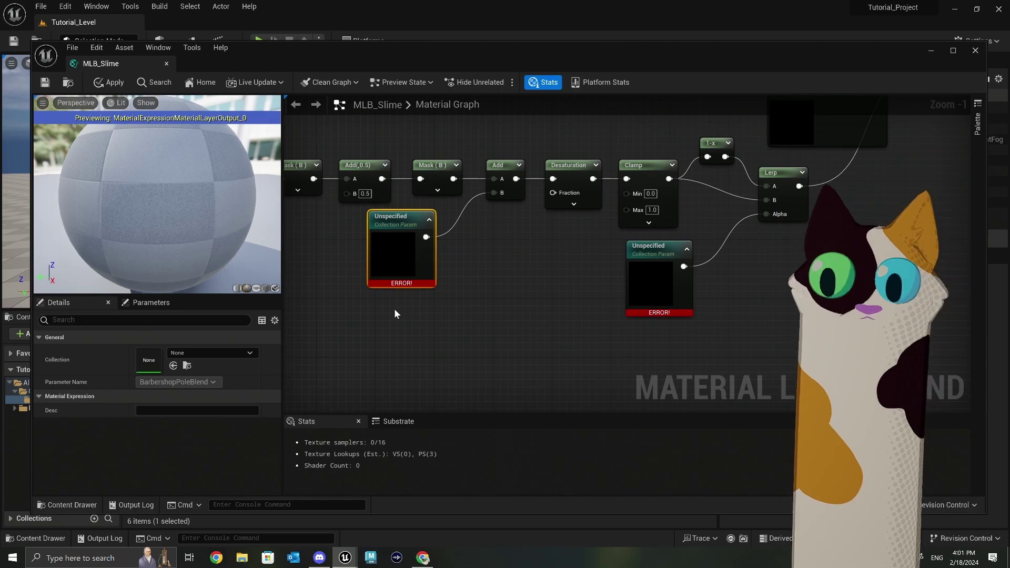
left_click(394, 308)
type("s")
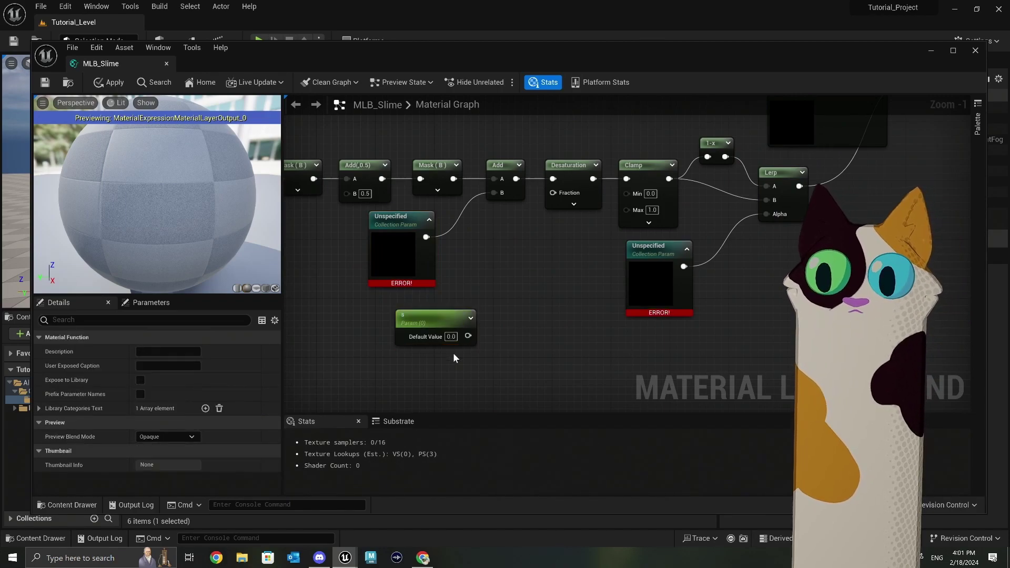
left_click(609, 346)
right_click_drag(480, 341, 415, 341)
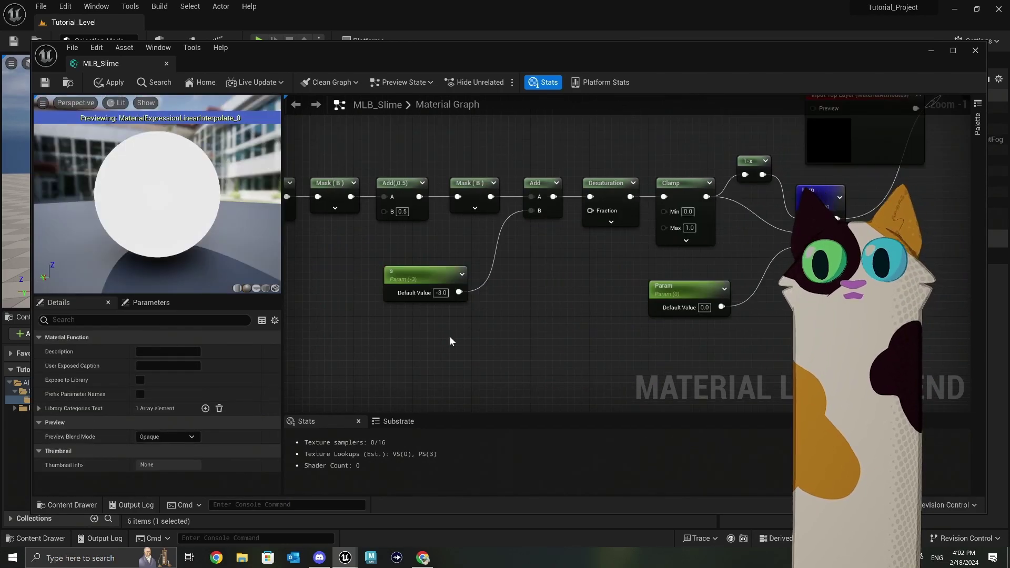
scroll(431, 297, "up", 1)
Try s default values 0, -3 and 3, then rename the parameter to Slime.
left_click(442, 292)
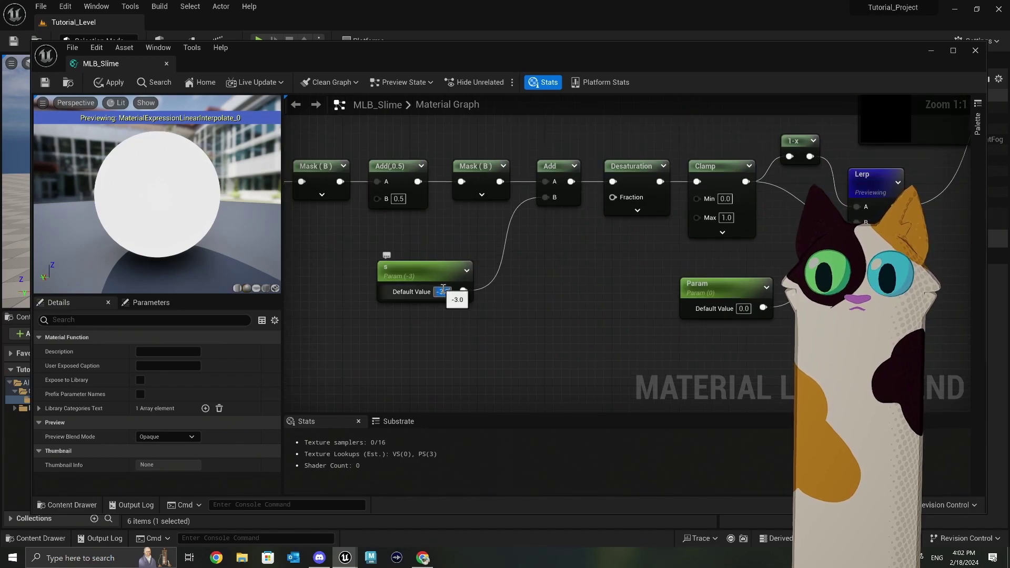
type("0")
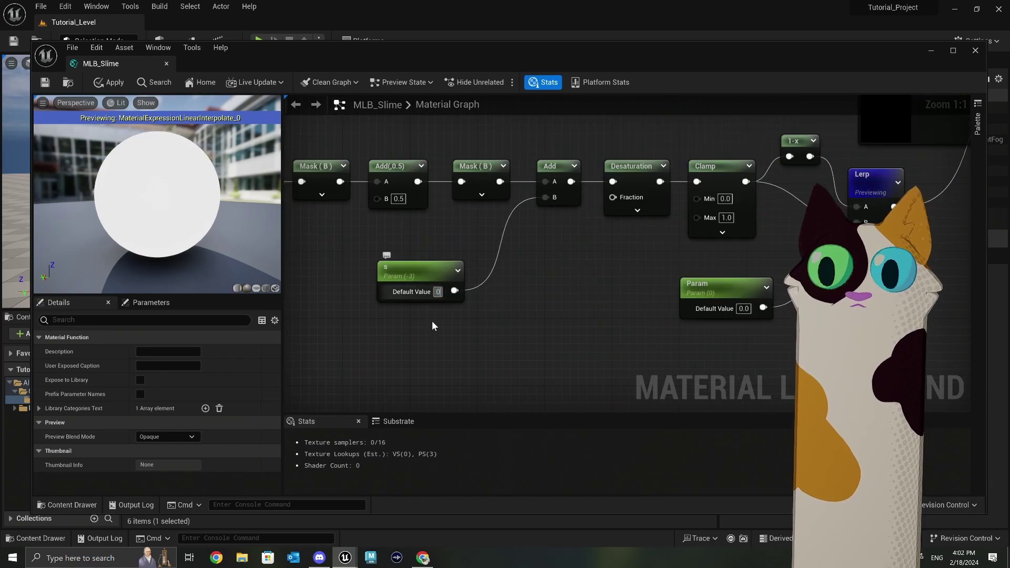
key("Return")
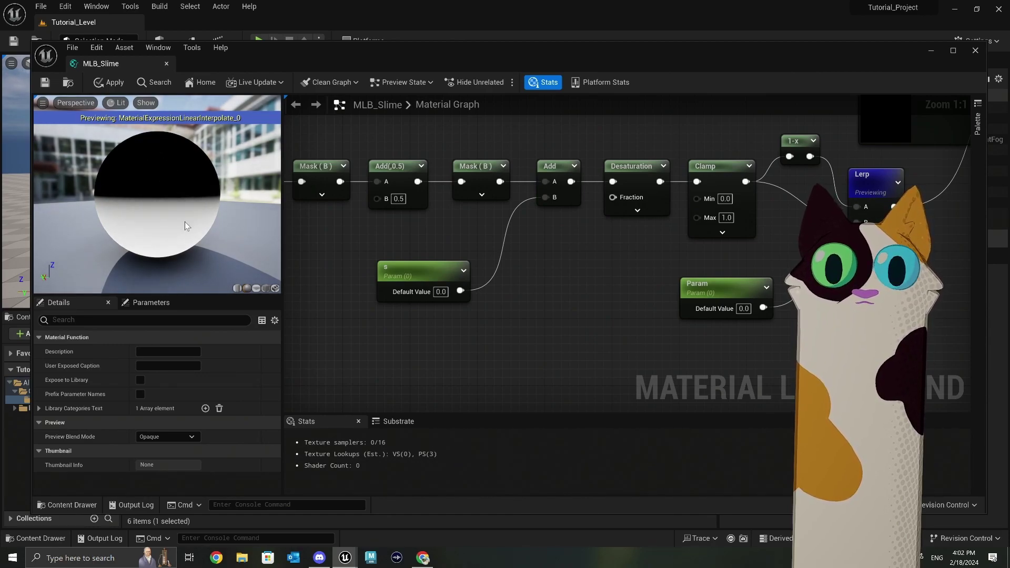
left_click(440, 291)
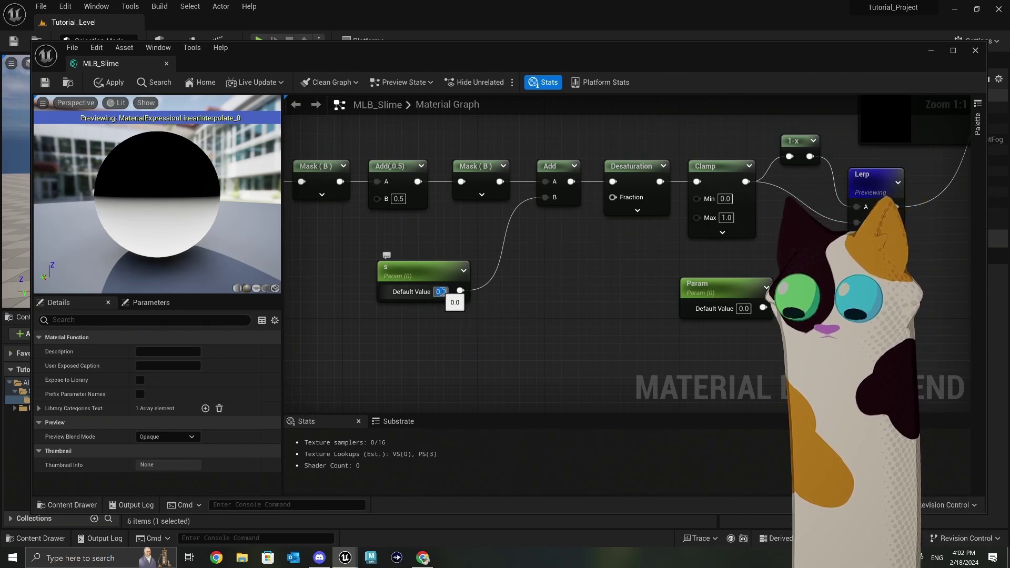
type("-3")
key("Return")
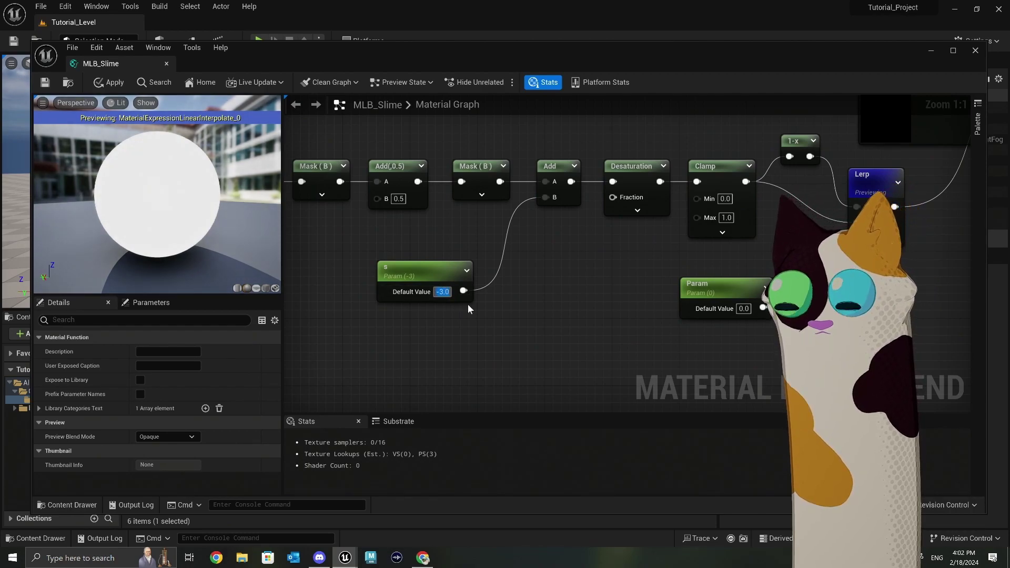
type("3")
key("Return")
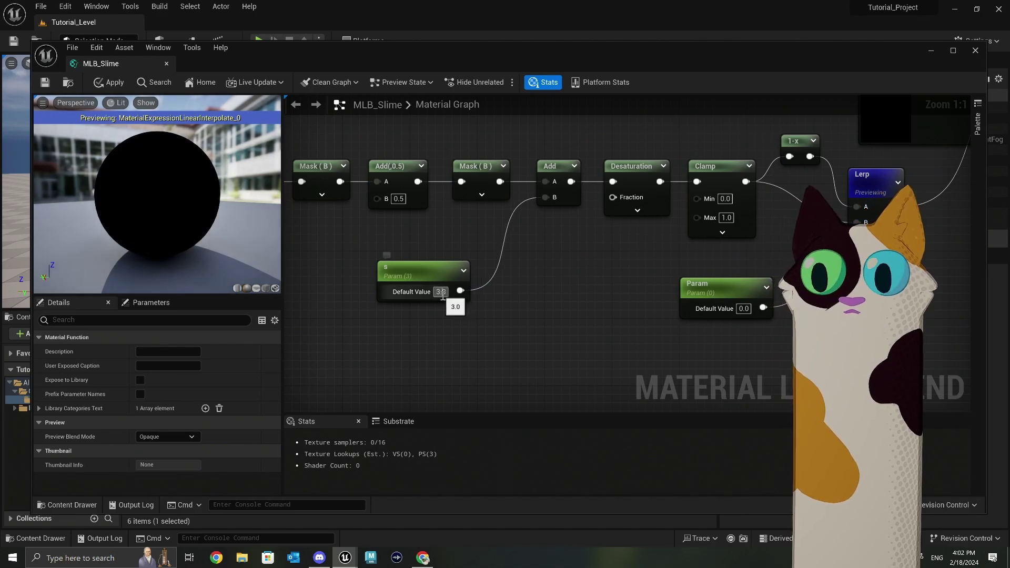
left_click(427, 267)
left_click(179, 351)
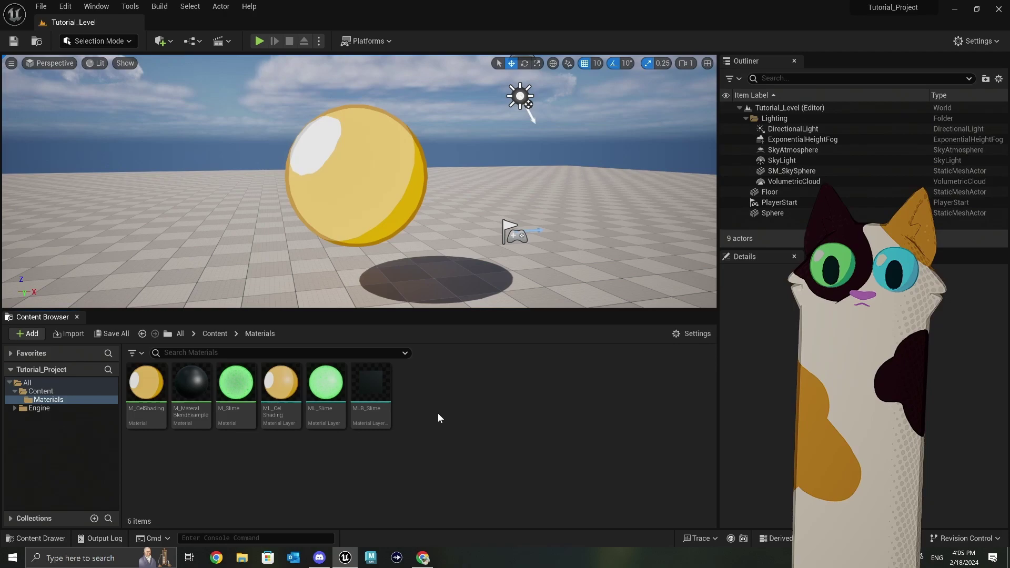
Open M_MaterialBlendExample and tick Use Material Attributes, found by searching 'att' in Details.
double_click(197, 390)
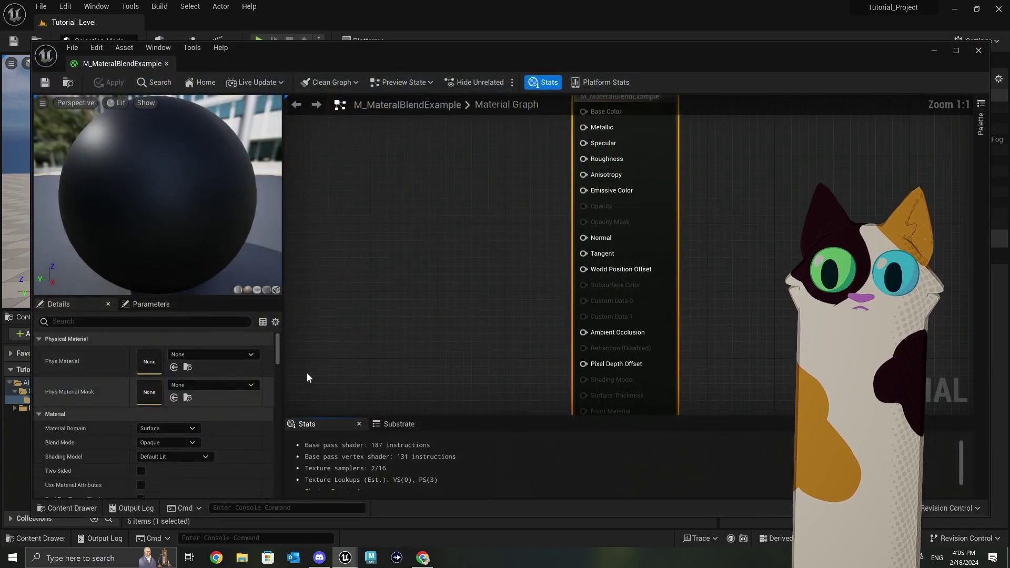
left_click(196, 322)
type("a")
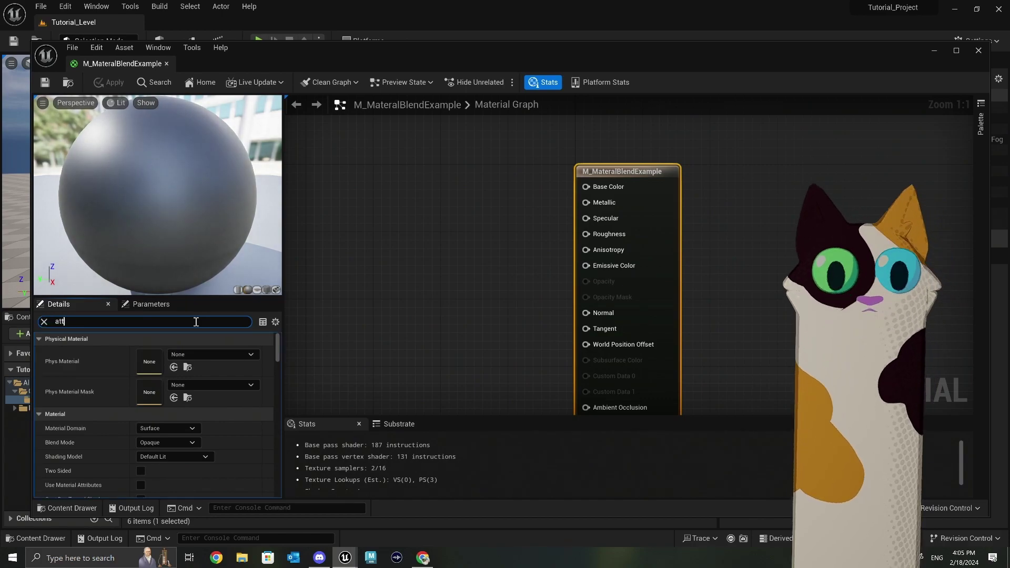
type("tt")
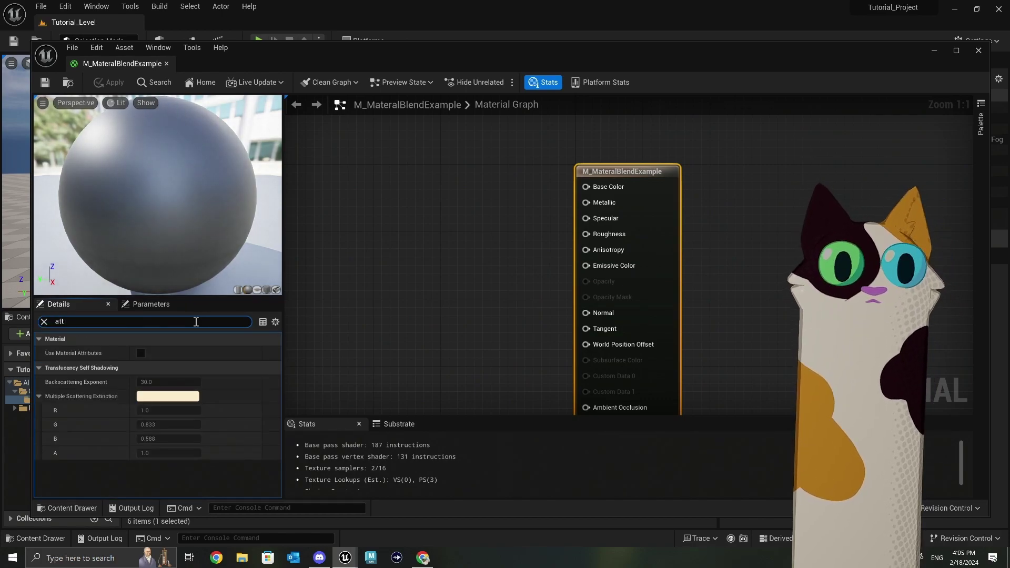
left_click(140, 354)
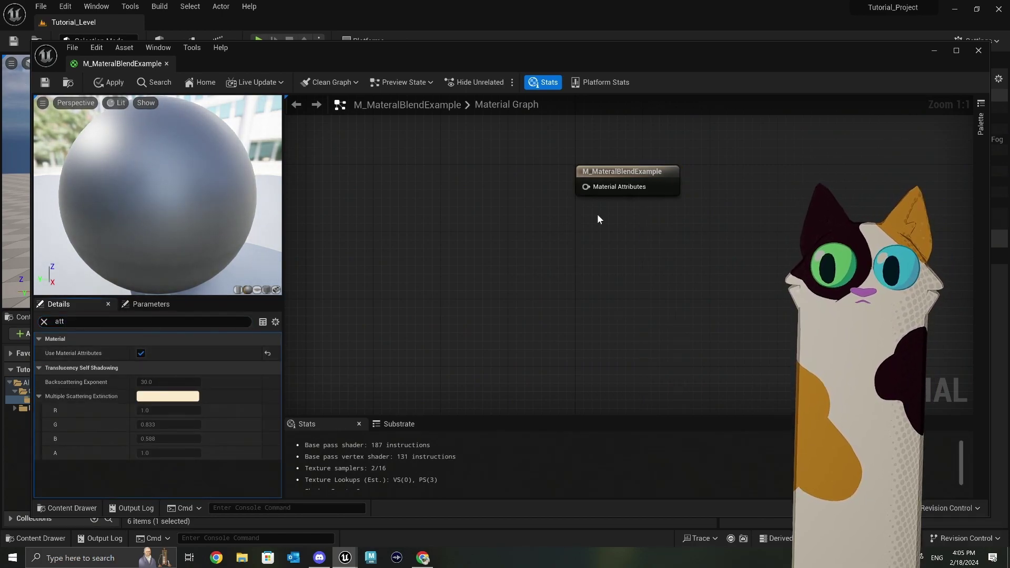
right_click_drag(574, 225, 629, 257)
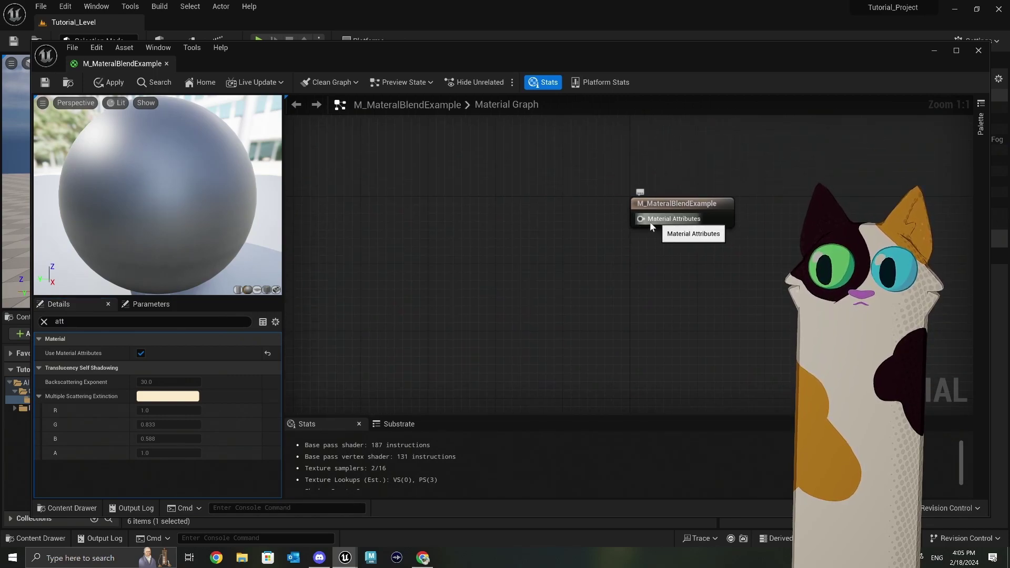
right_click_drag(554, 254, 598, 262)
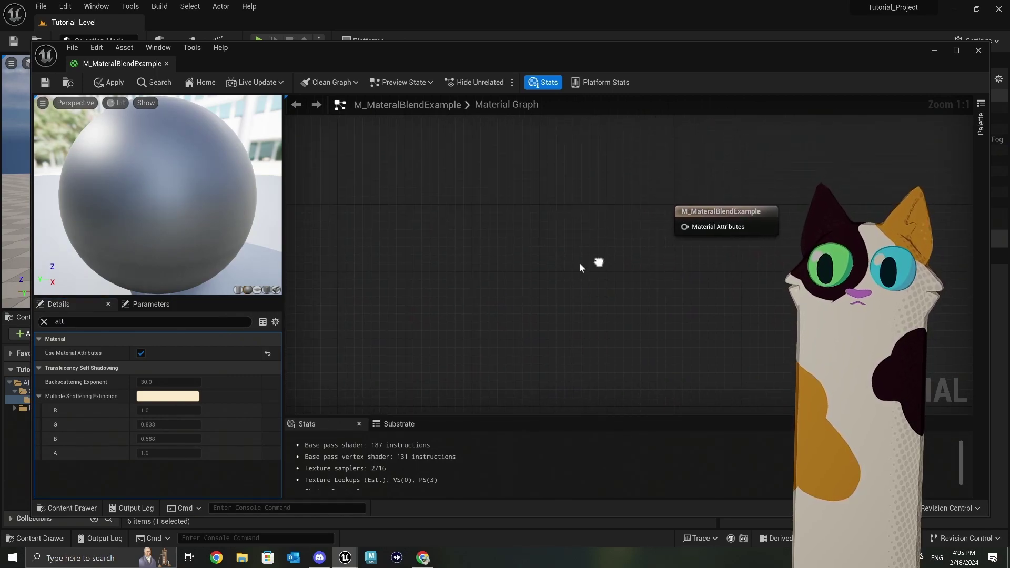
Add a Material Attribute Layers node and connect it to the material output.
left_click(42, 321)
right_click(358, 269)
type("la")
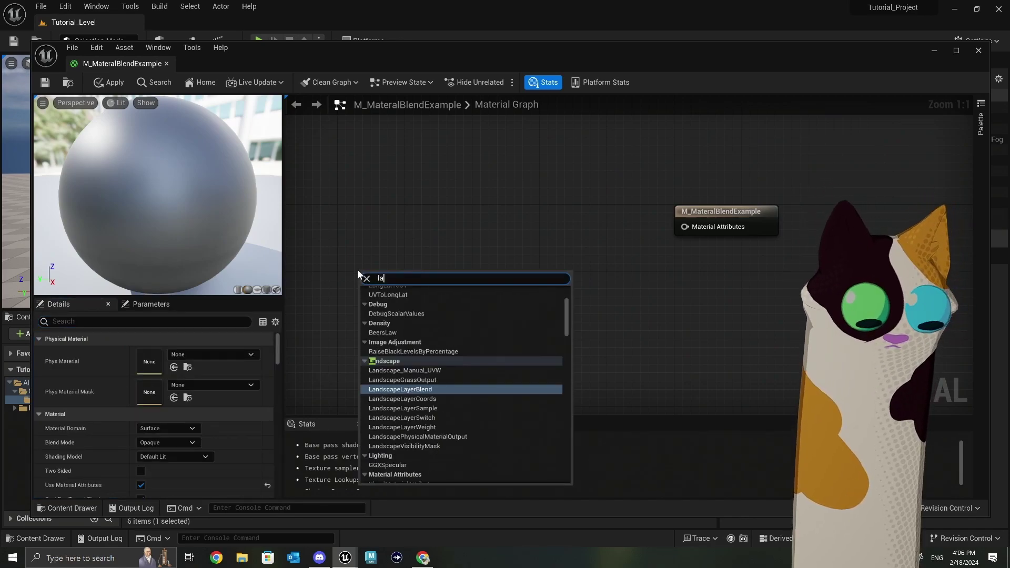
type("yer")
left_click(381, 356)
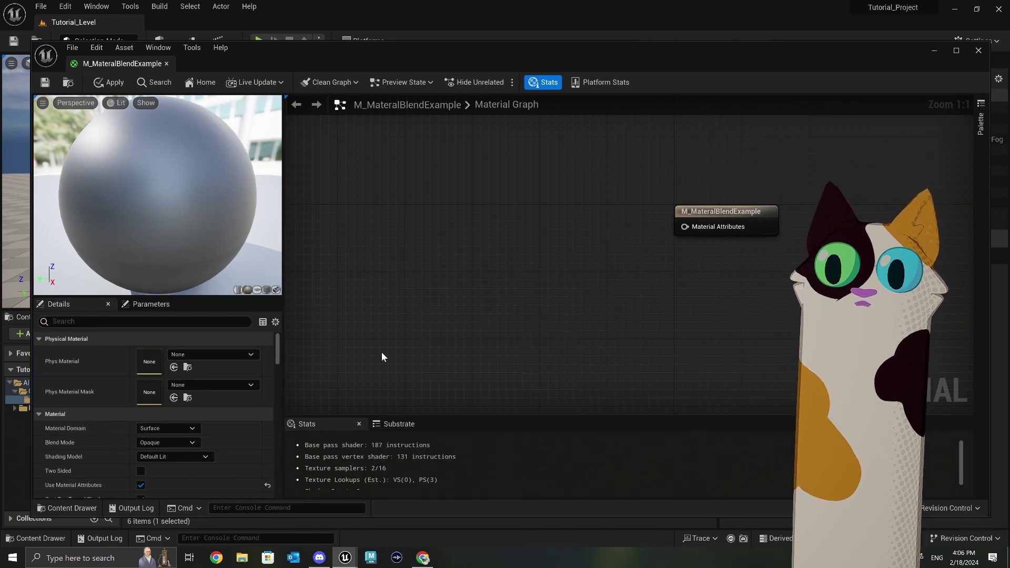
left_click_drag(454, 293, 684, 227)
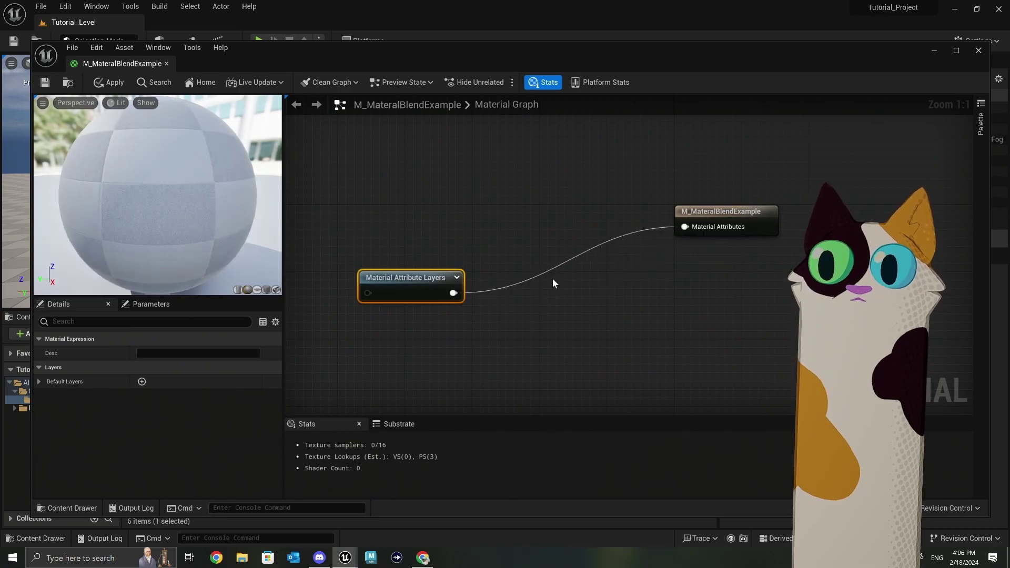
left_click_drag(443, 277, 514, 229)
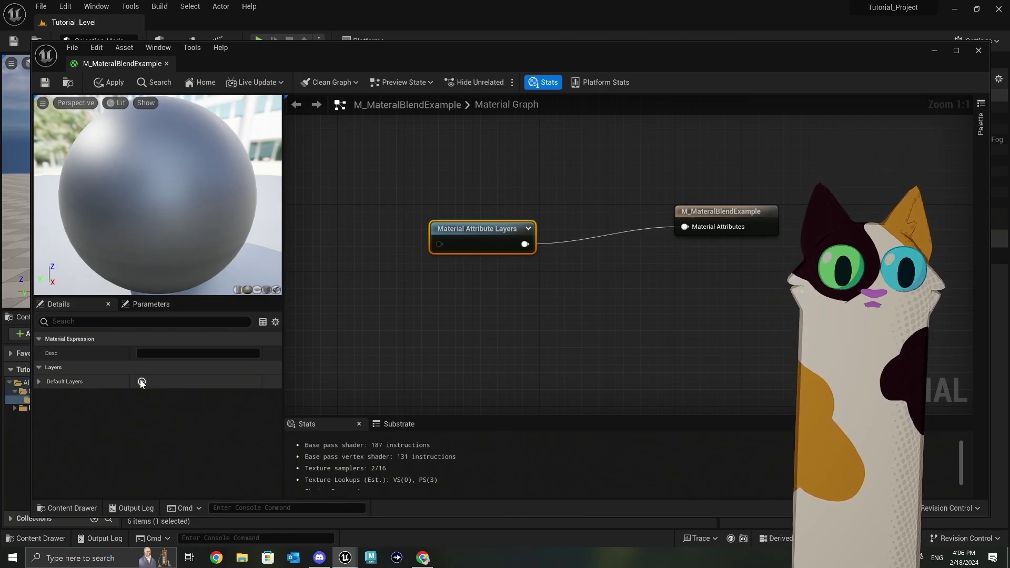
Add Layer 1 with ML_Slime over an ML_CelShading background and apply the changes.
left_click(39, 381)
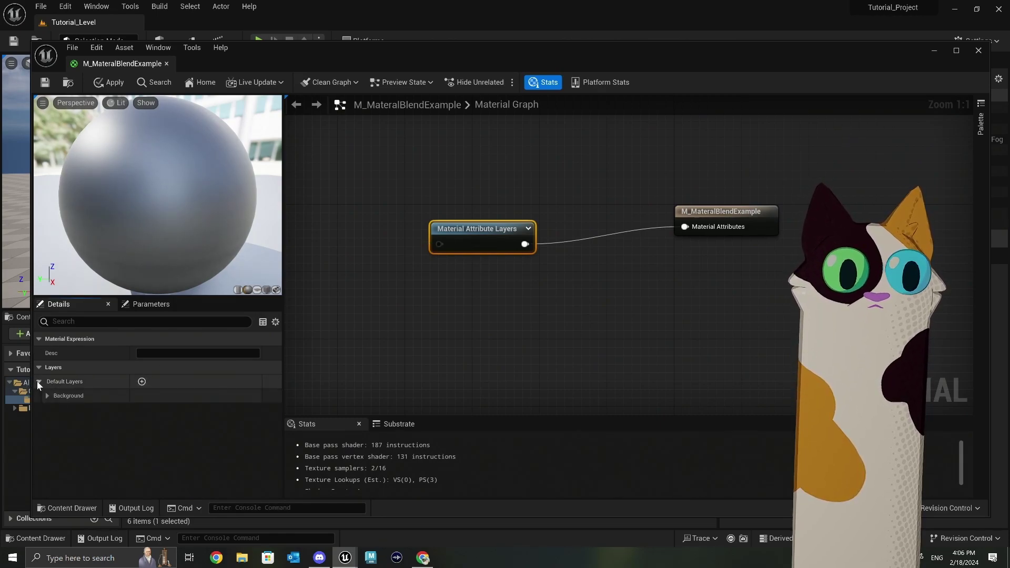
left_click(47, 395)
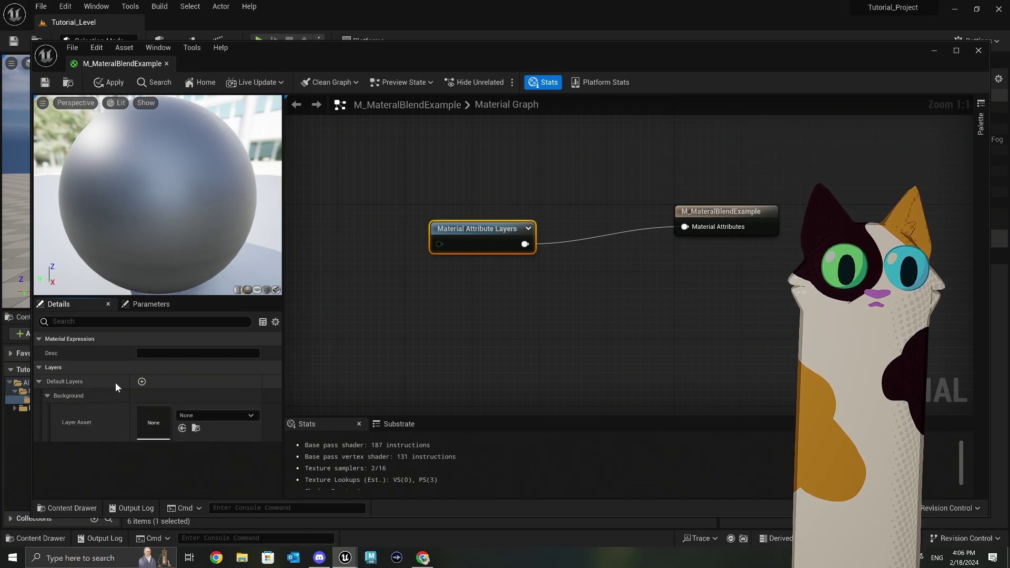
left_click(141, 383)
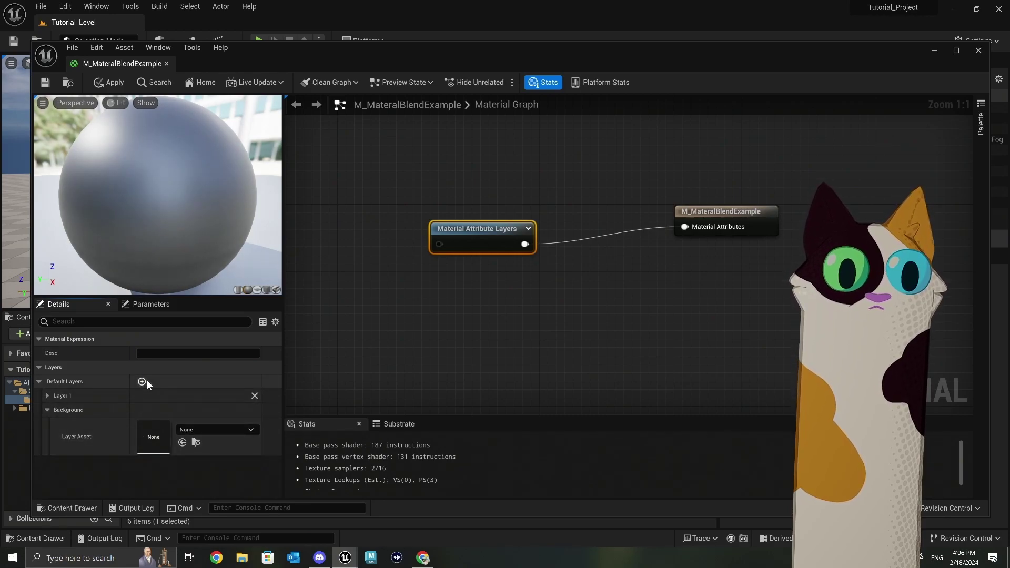
left_click(47, 395)
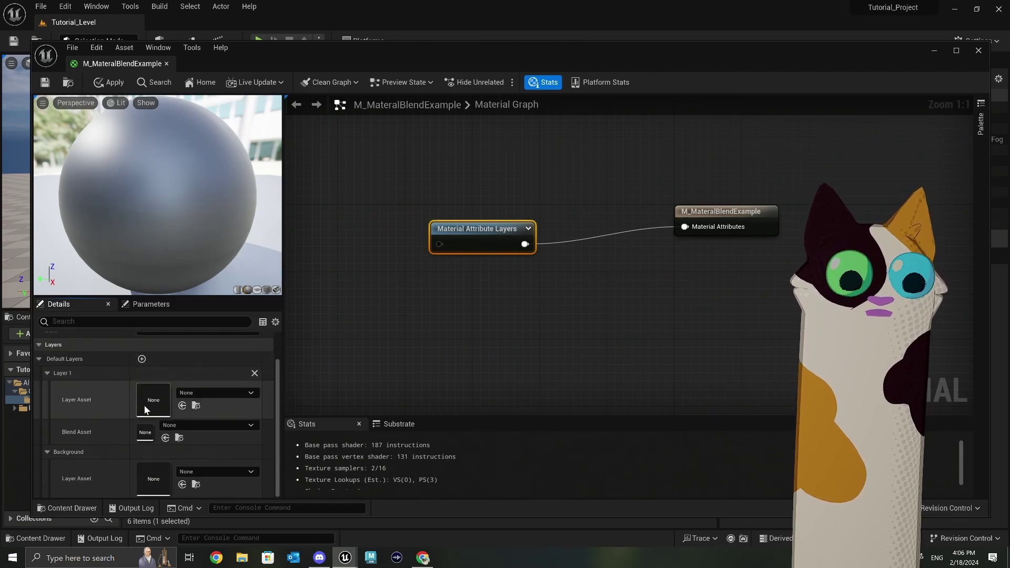
left_click(188, 396)
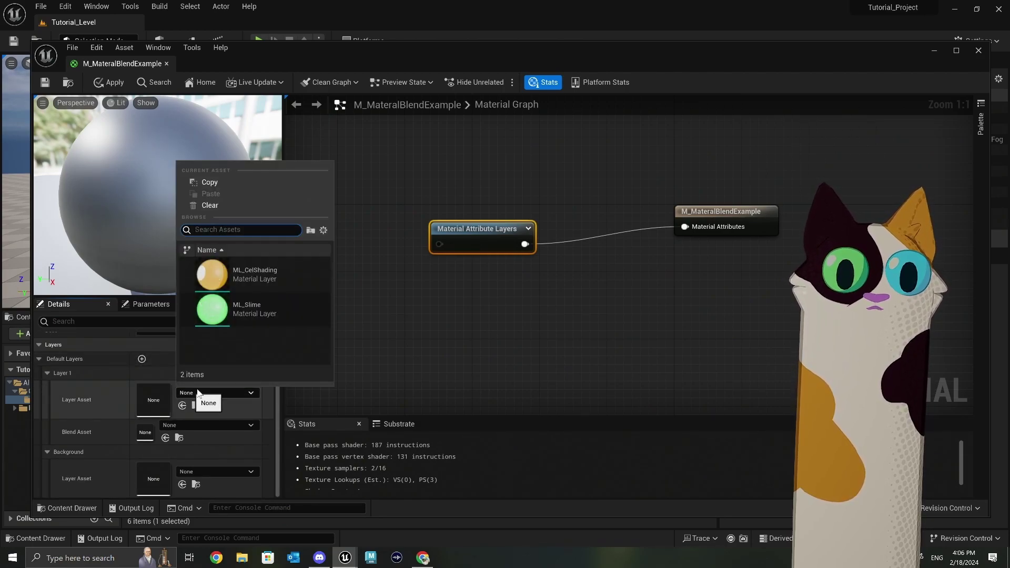
left_click(251, 317)
left_click(251, 471)
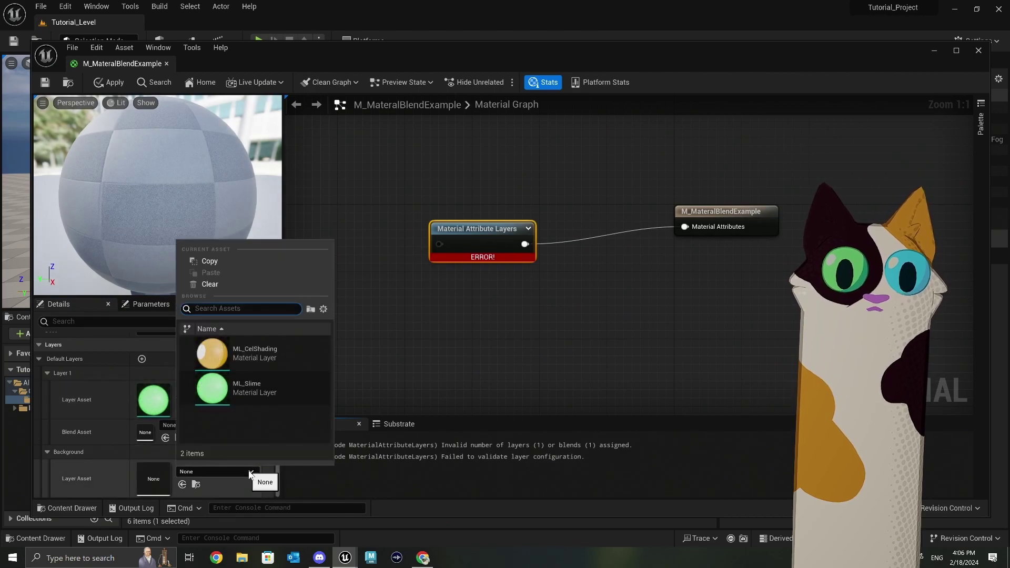
left_click(252, 358)
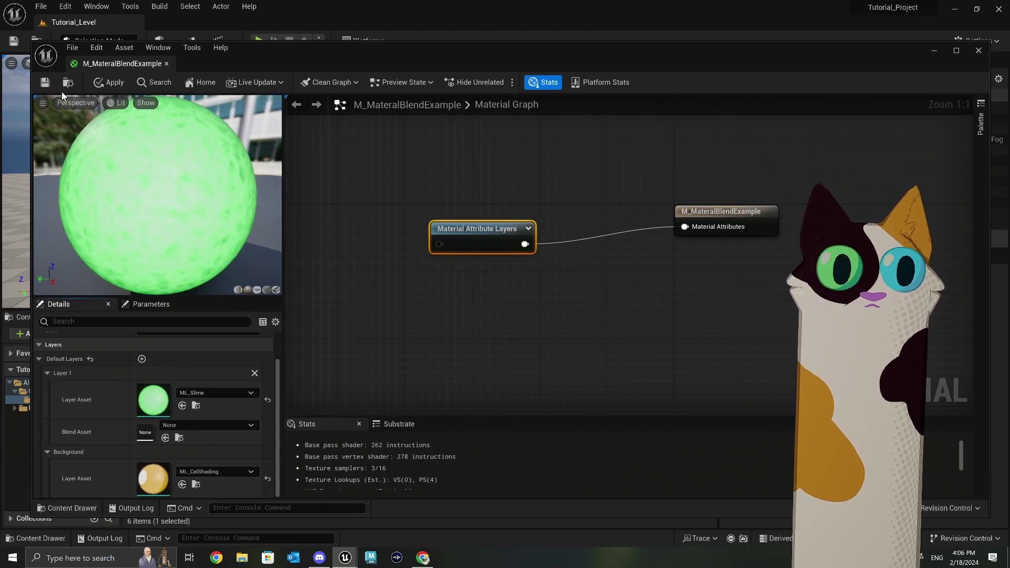
left_click(109, 82)
Set Layer 1's blend asset to MLB_Slime and save the material.
key("ctrl+s")
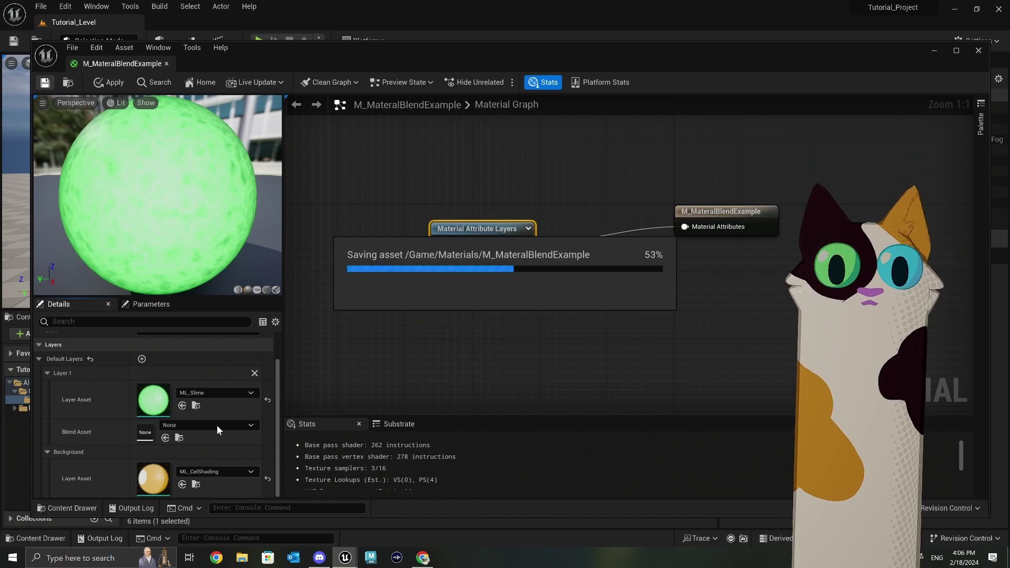
left_click(216, 425)
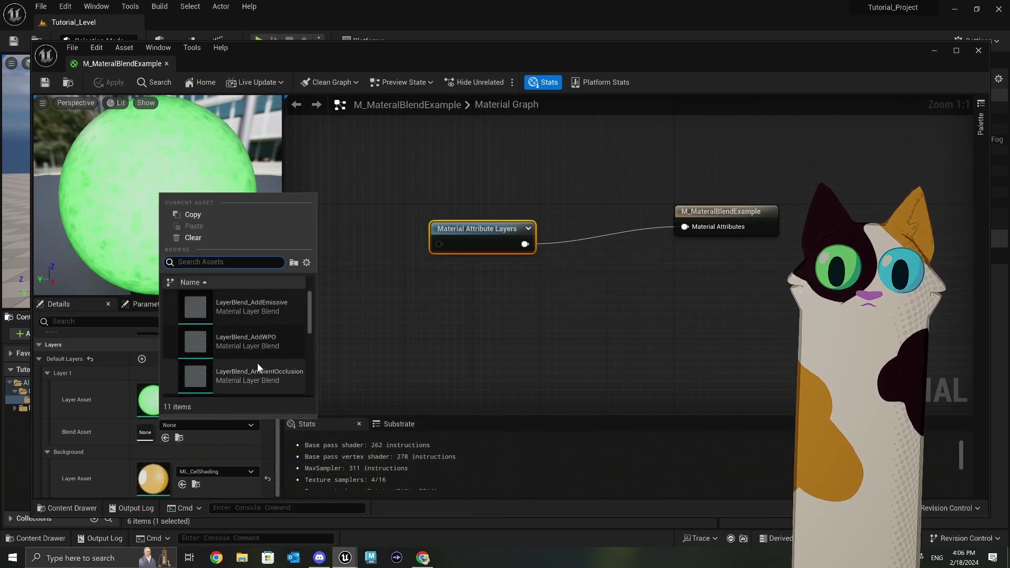
type("sl")
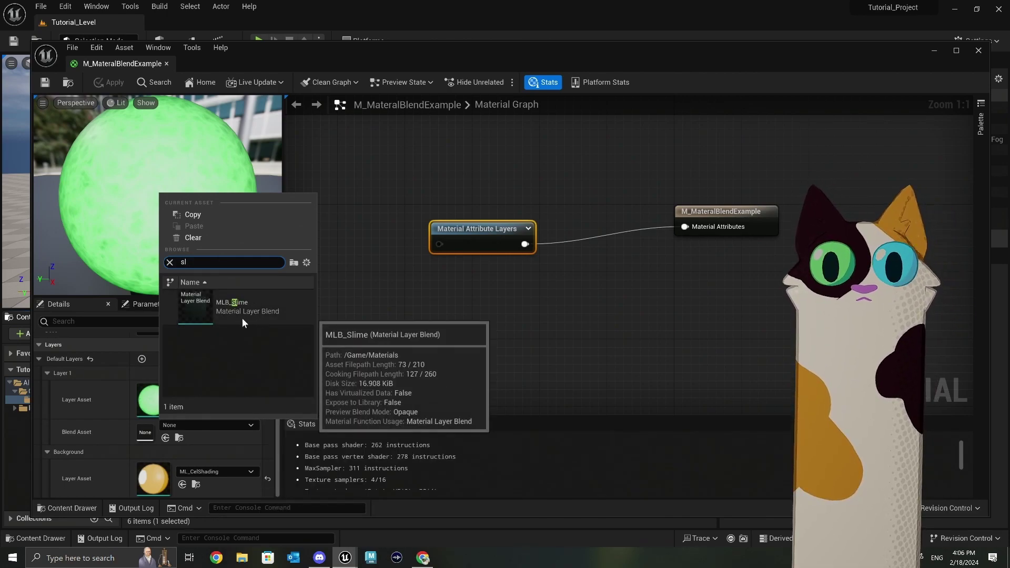
left_click(256, 311)
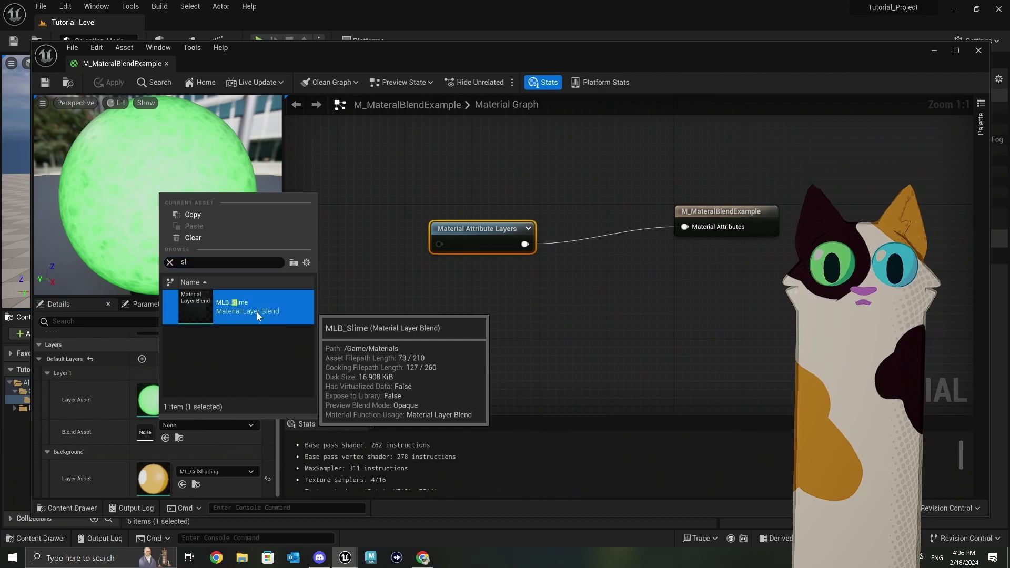
left_click(48, 83)
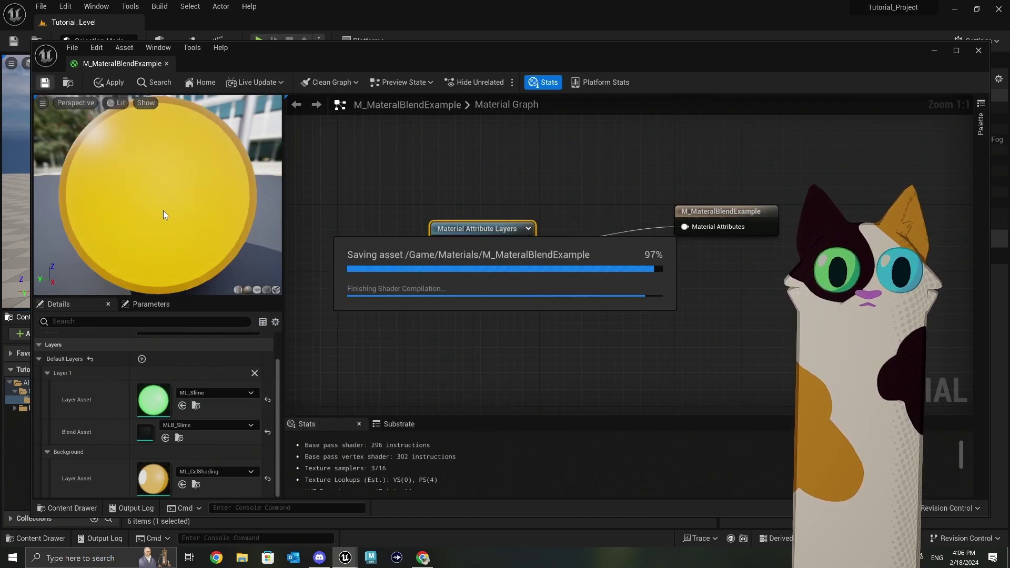
left_click_drag(163, 211, 216, 212)
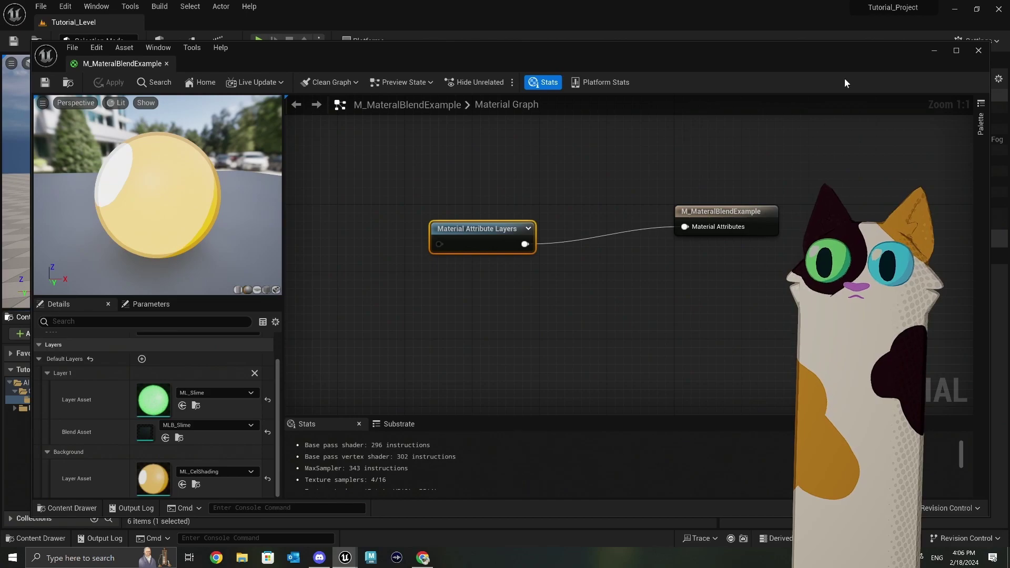
Drop M_MaterialBlendExample onto the level's sphere and move the view closer to it.
left_click(977, 51)
left_click_drag(191, 383, 369, 180)
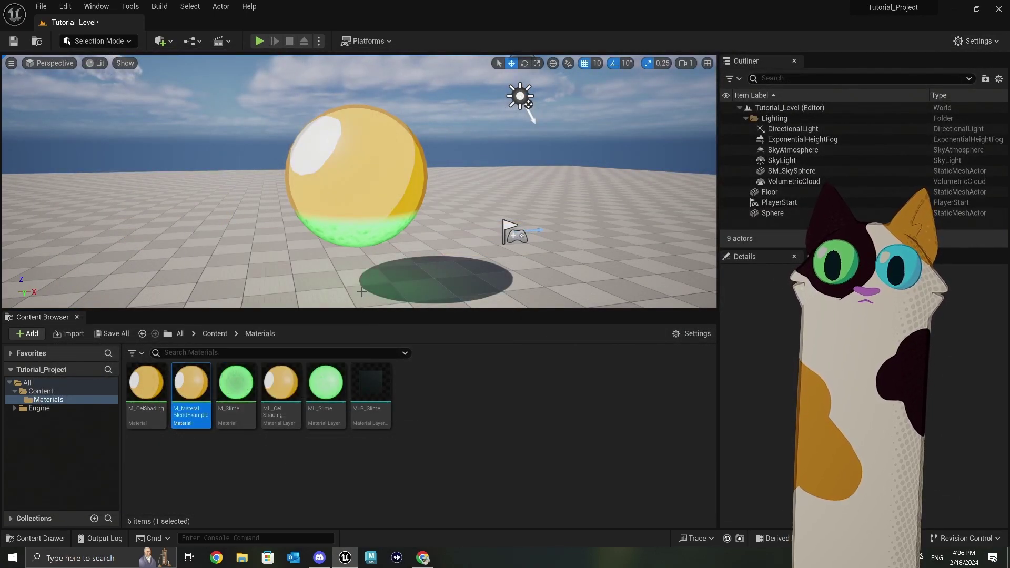
scroll(361, 292, "up", 6)
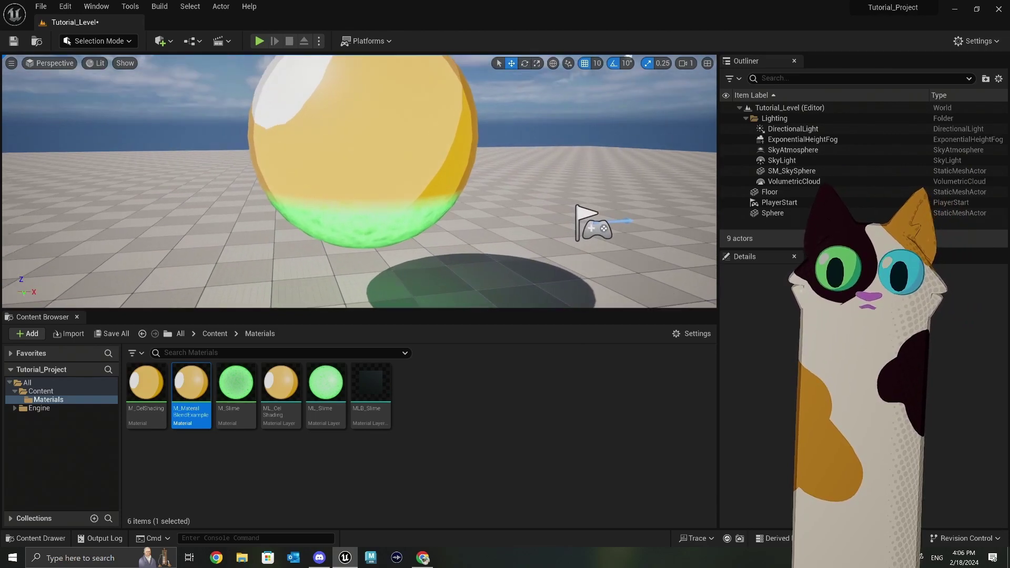
right_click_drag(361, 292, 361, 237)
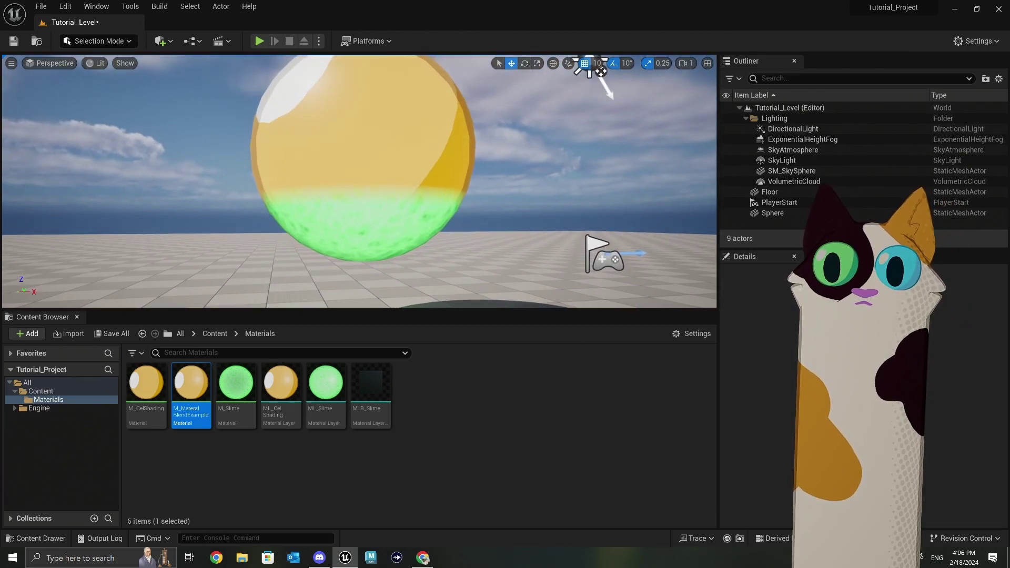
In MLB_Slime, set the SlimeBlend default value to 0, save, and return to the level.
double_click(376, 393)
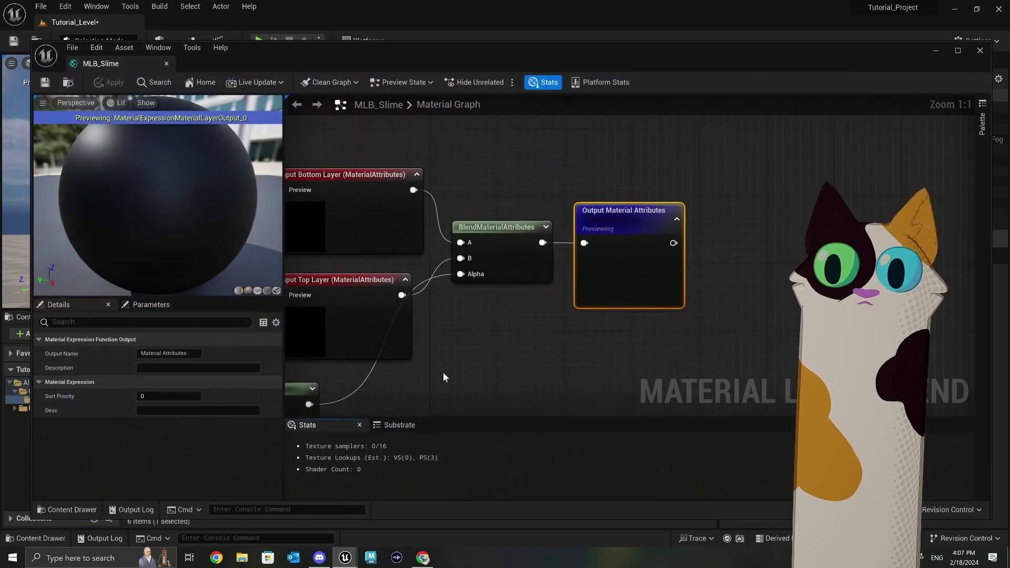
right_click_drag(442, 371, 731, 255)
left_click(374, 335)
type("0")
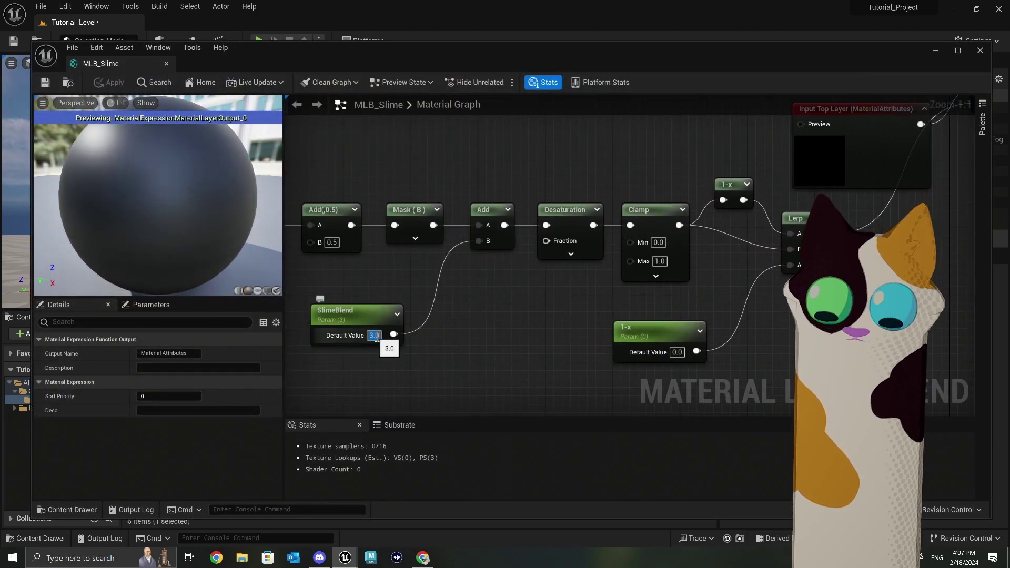
left_click(449, 384)
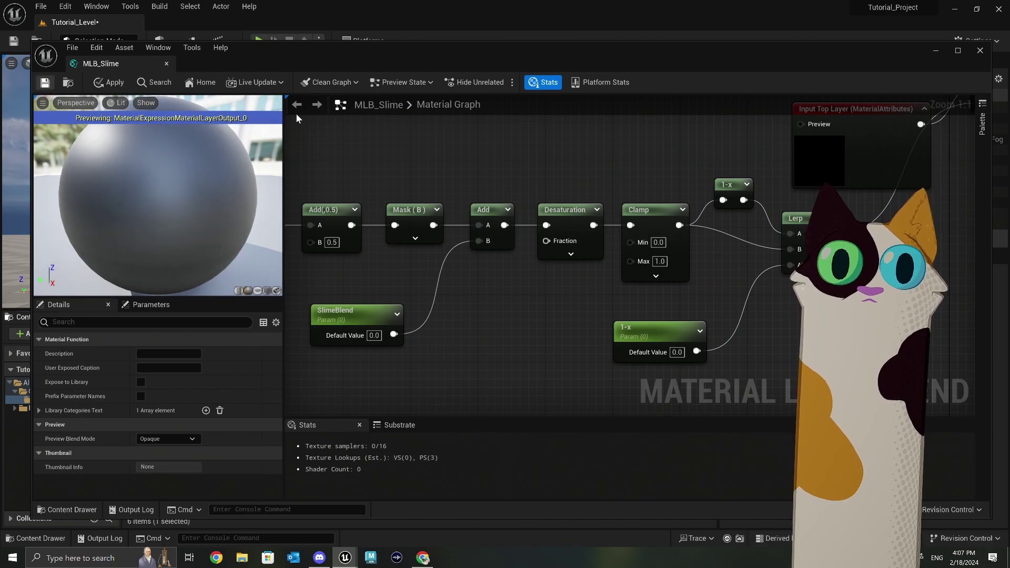
key("ctrl+s")
left_click(941, 48)
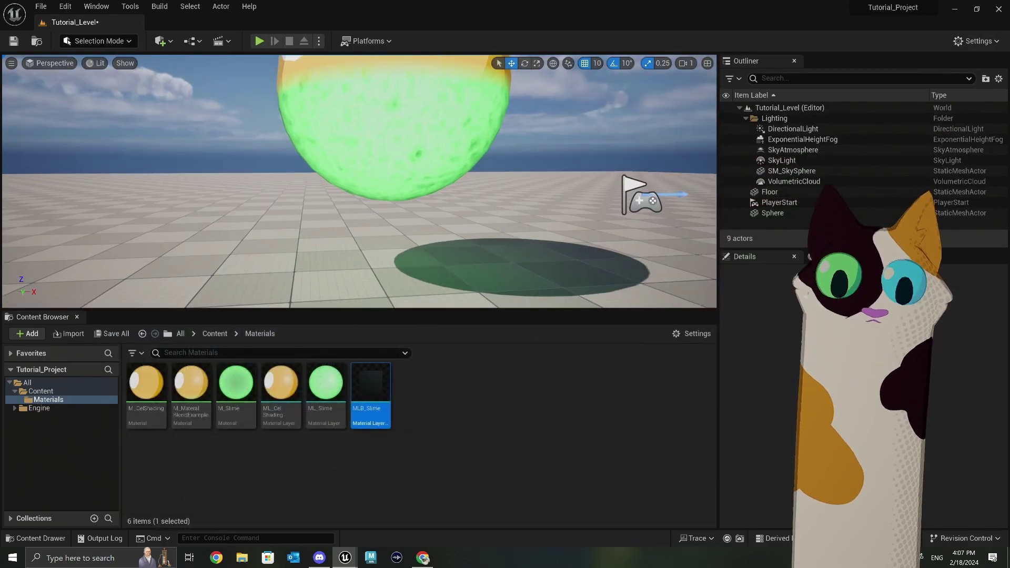
scroll(631, 68, "down", 6)
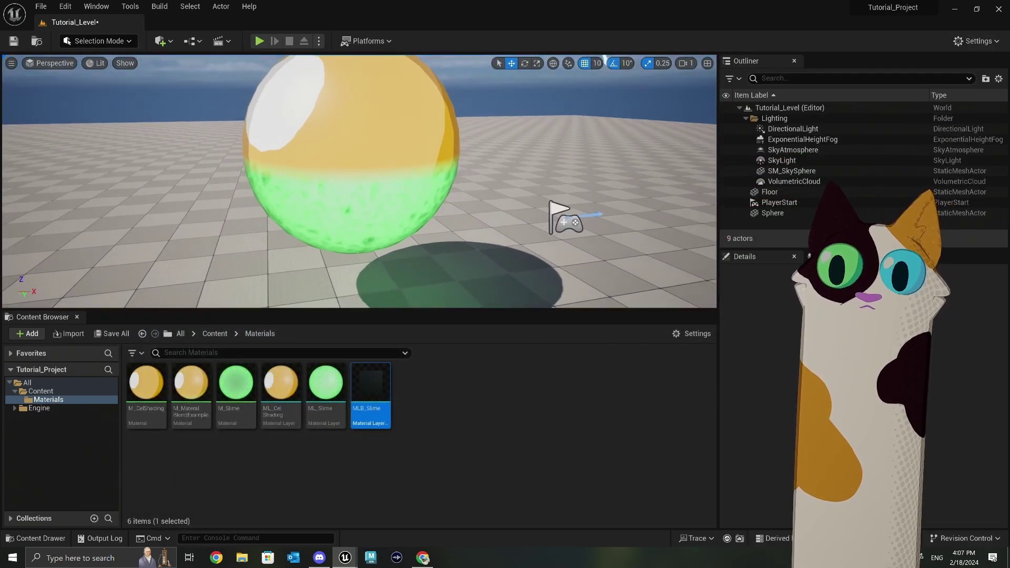
scroll(604, 59, "down", 3)
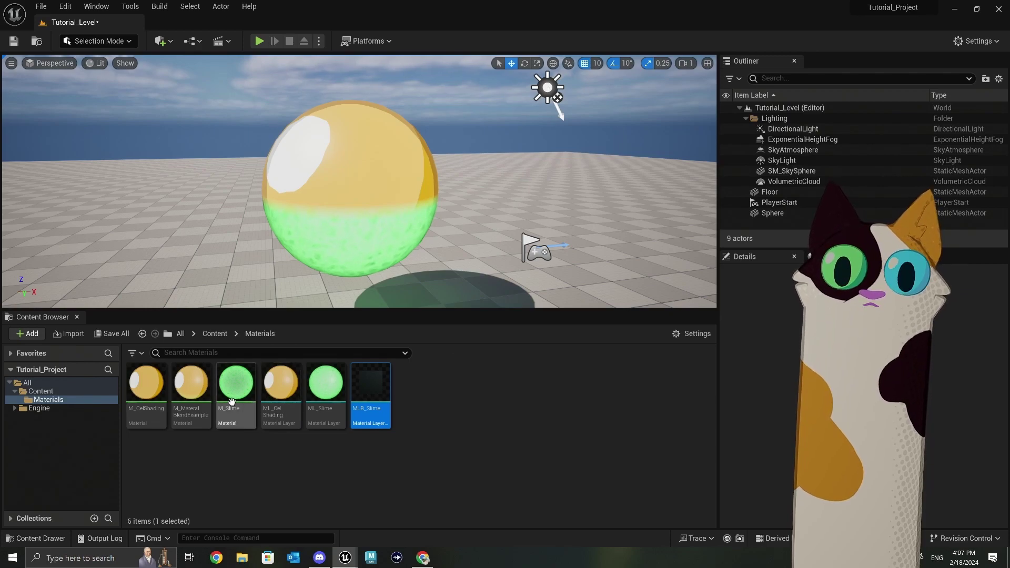
Reopen M_MaterialBlendExample and line up the Material Attribute Layers node with the output node.
double_click(202, 403)
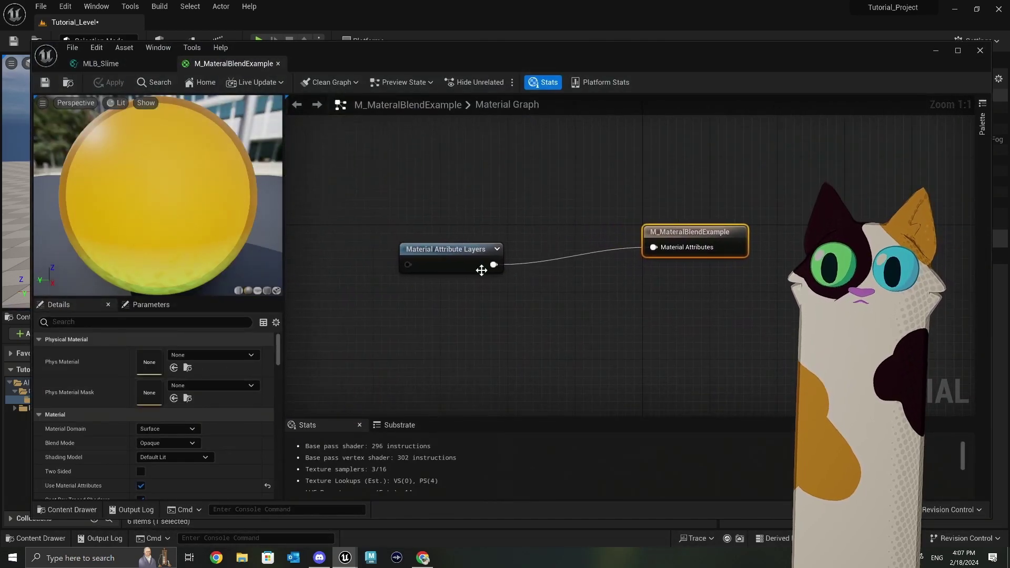
left_click_drag(477, 266, 423, 250)
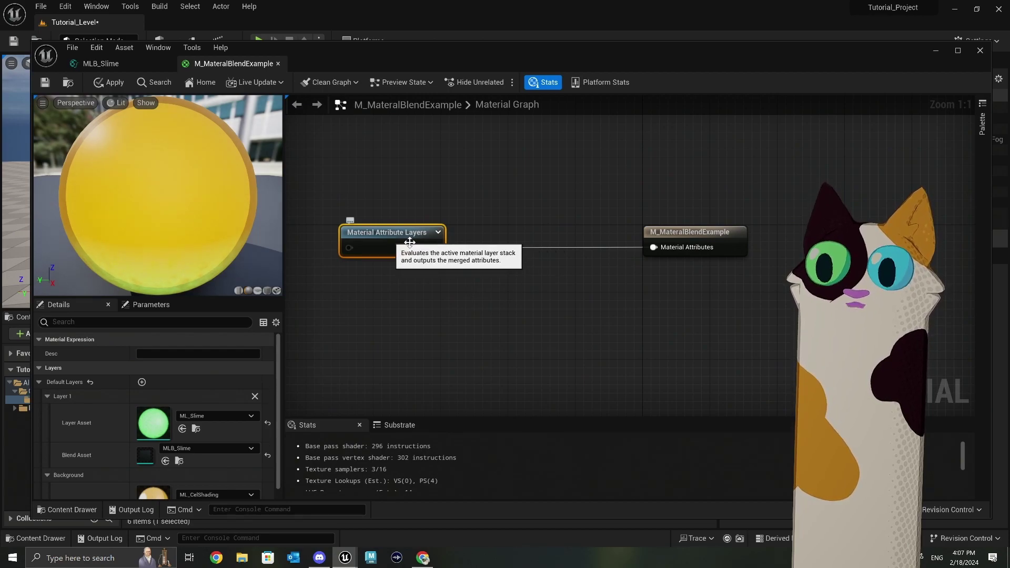
left_click_drag(398, 232, 474, 232)
right_click_drag(530, 266, 481, 281)
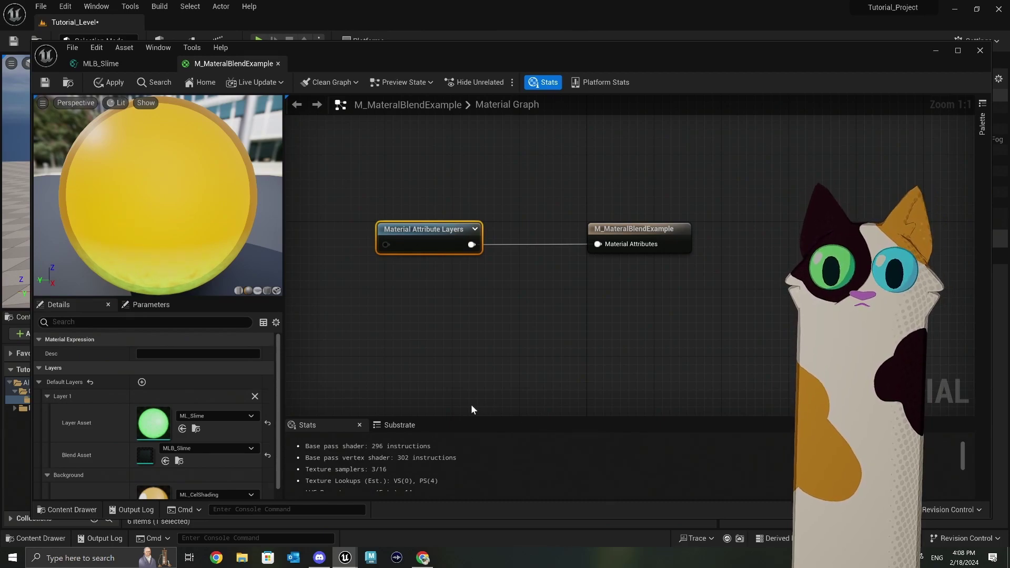
Close the material editor, applying changes, and create an Actor Blueprint named BP_Blend.
left_click(980, 50)
left_click(536, 295)
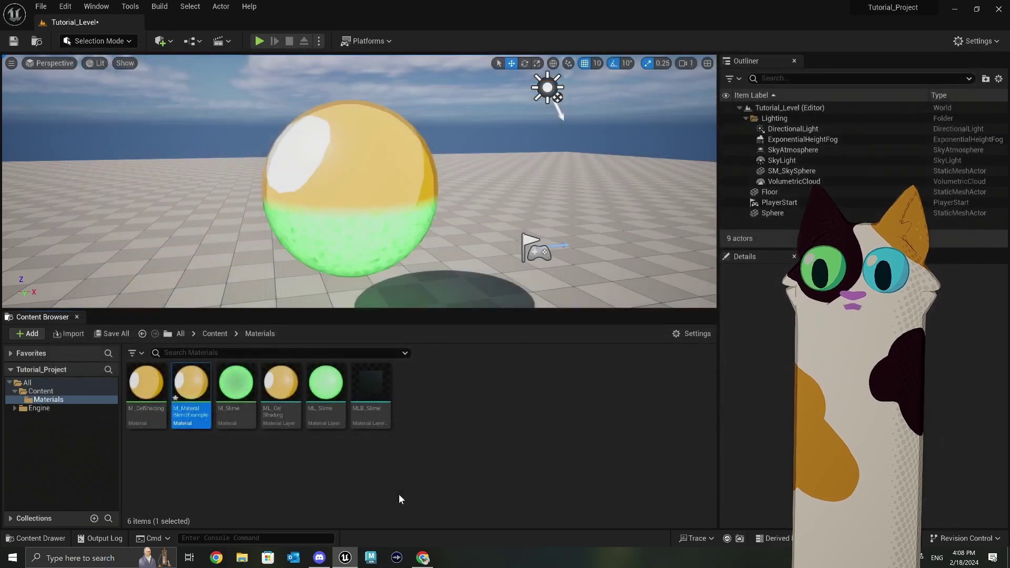
right_click(428, 414)
left_click(462, 113)
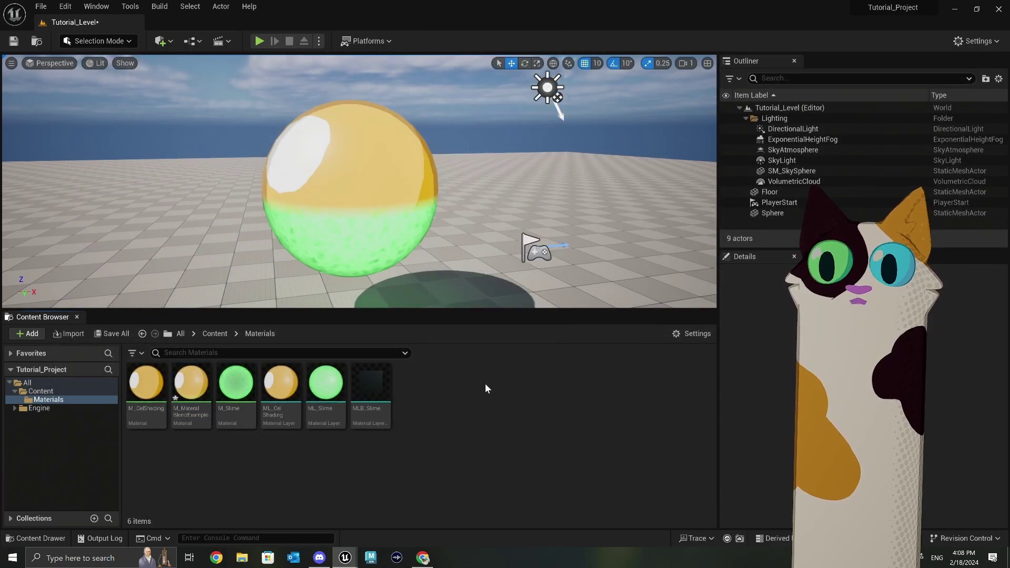
left_click(401, 201)
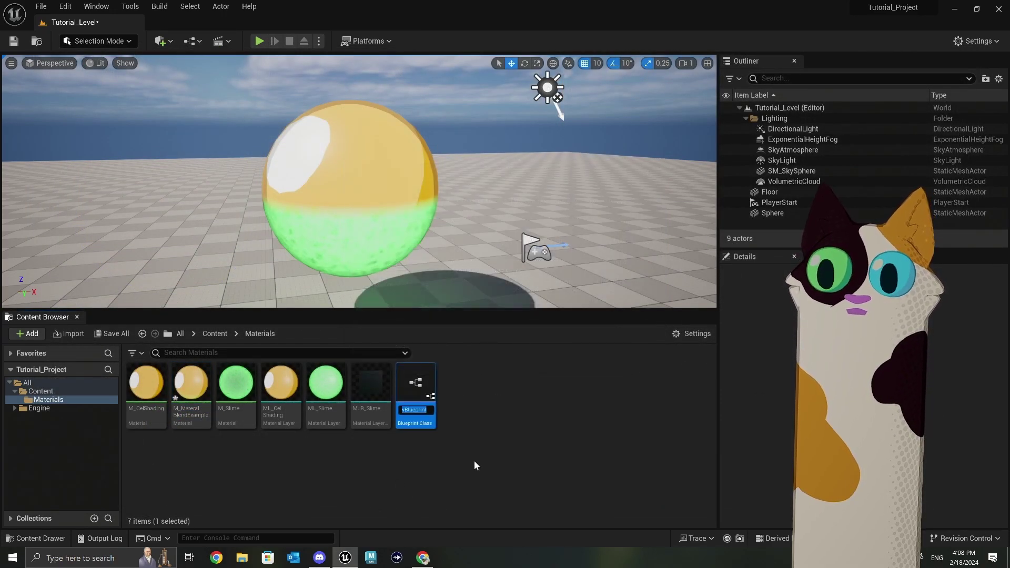
type("BP_")
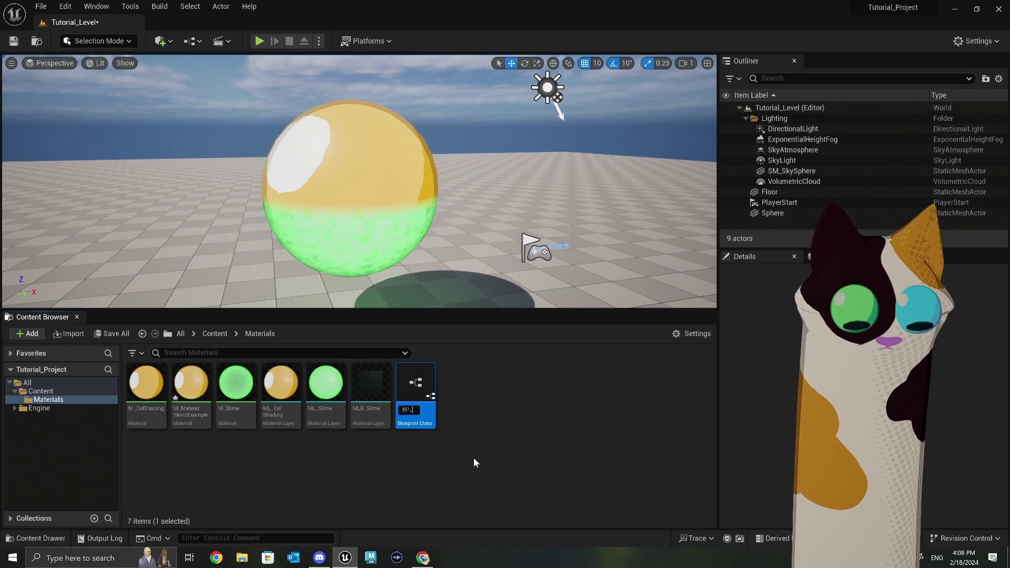
type("Blend")
key("Return")
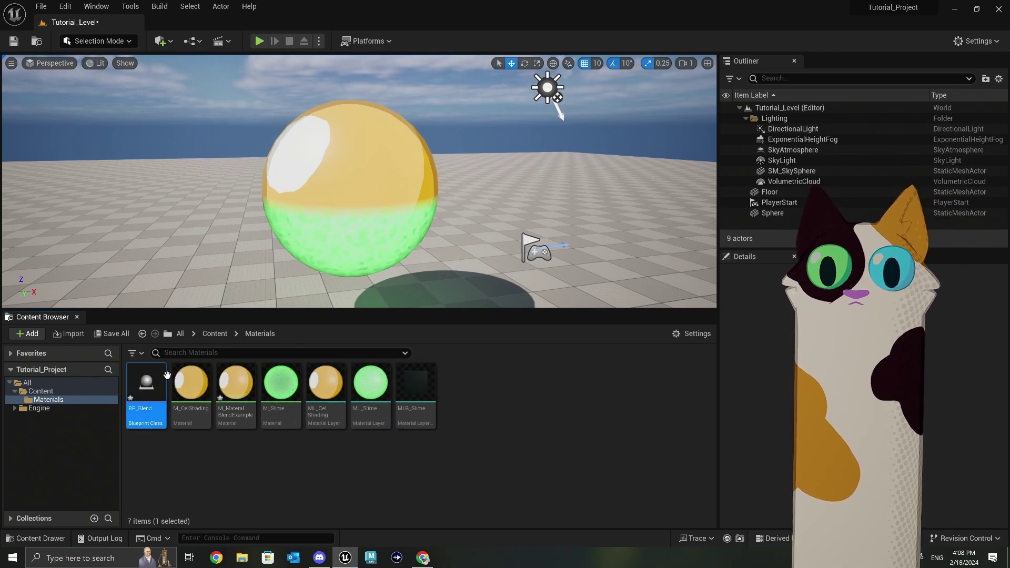
Add a Sphere component to BP_Blend, set Element 0 to the blend material, and compile.
double_click(146, 387)
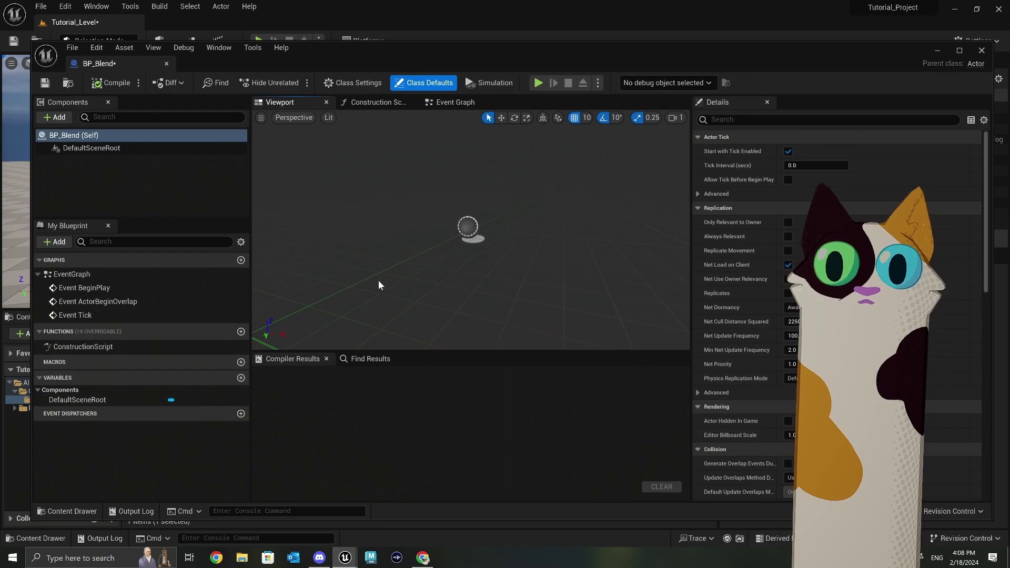
left_click(56, 117)
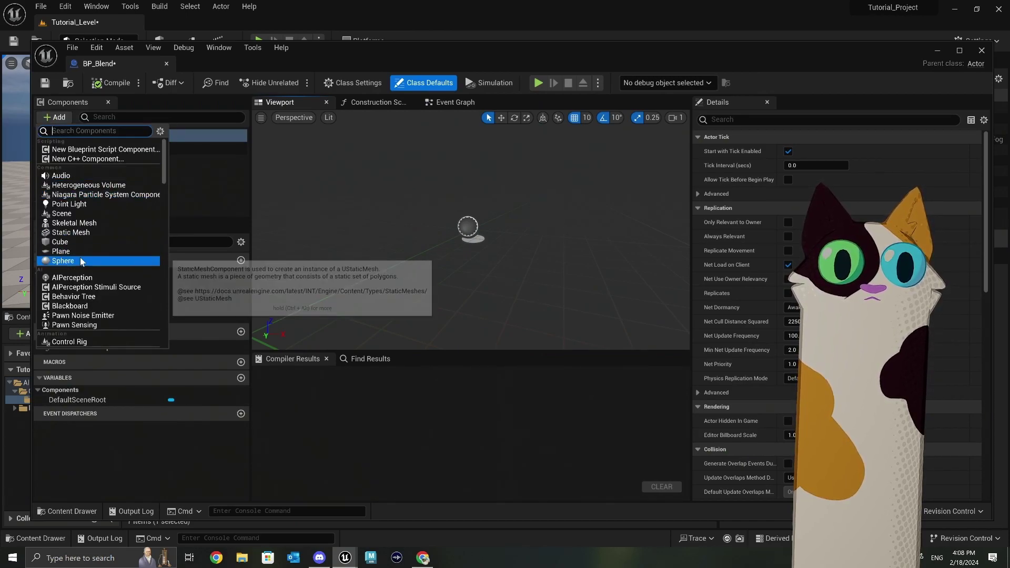
left_click(64, 261)
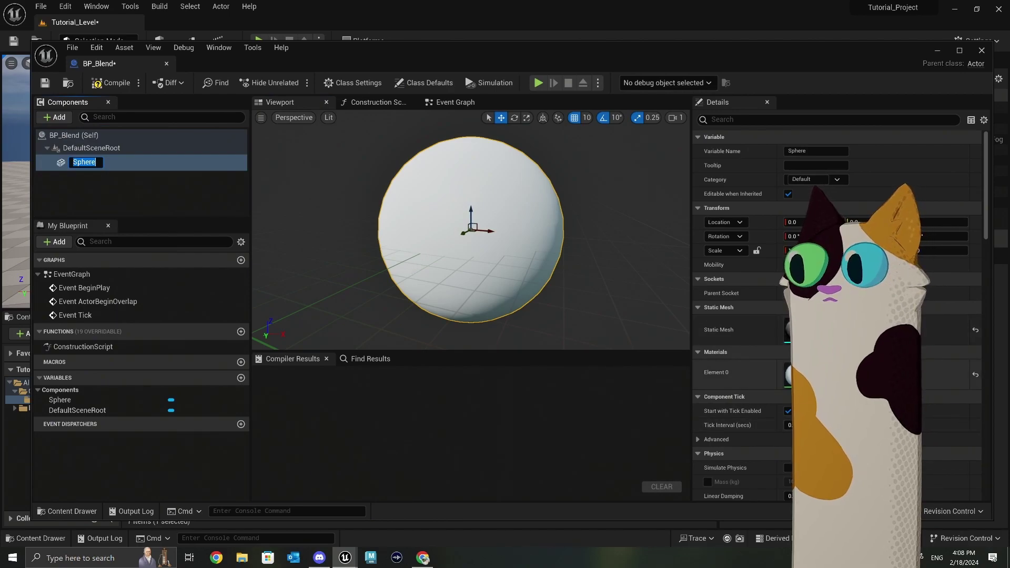
key("Return")
left_click(863, 369)
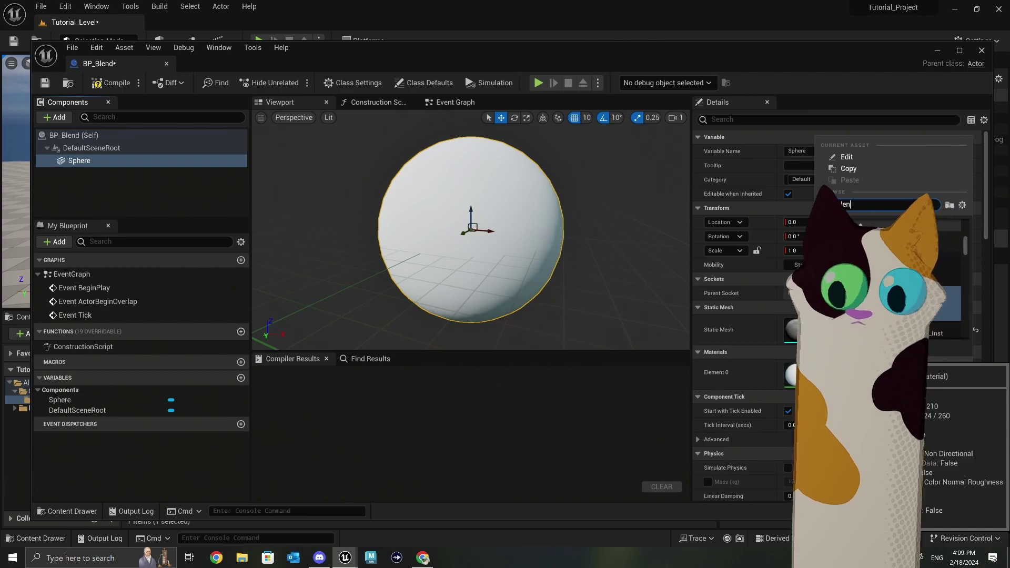
key("Return")
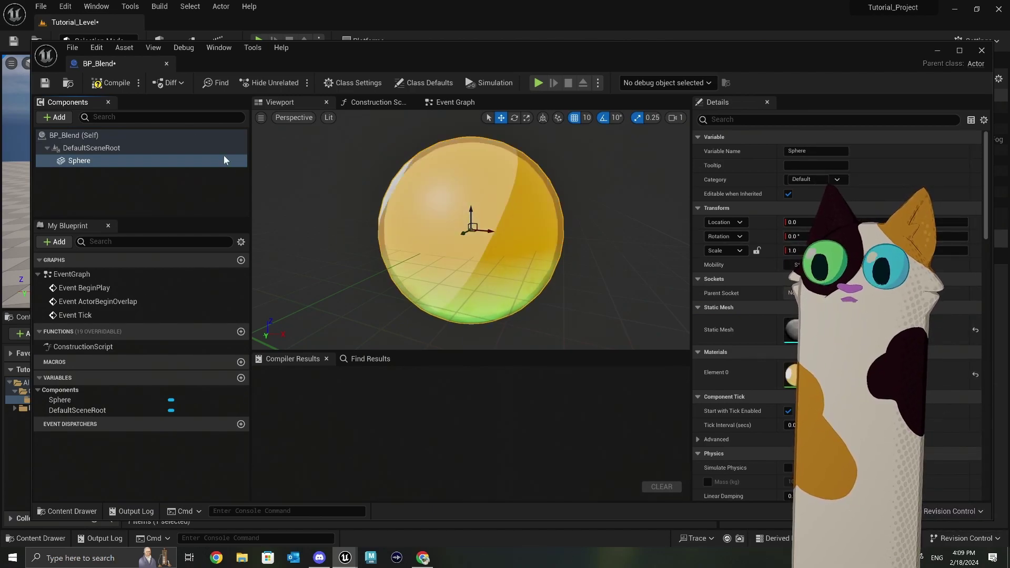
left_click(104, 84)
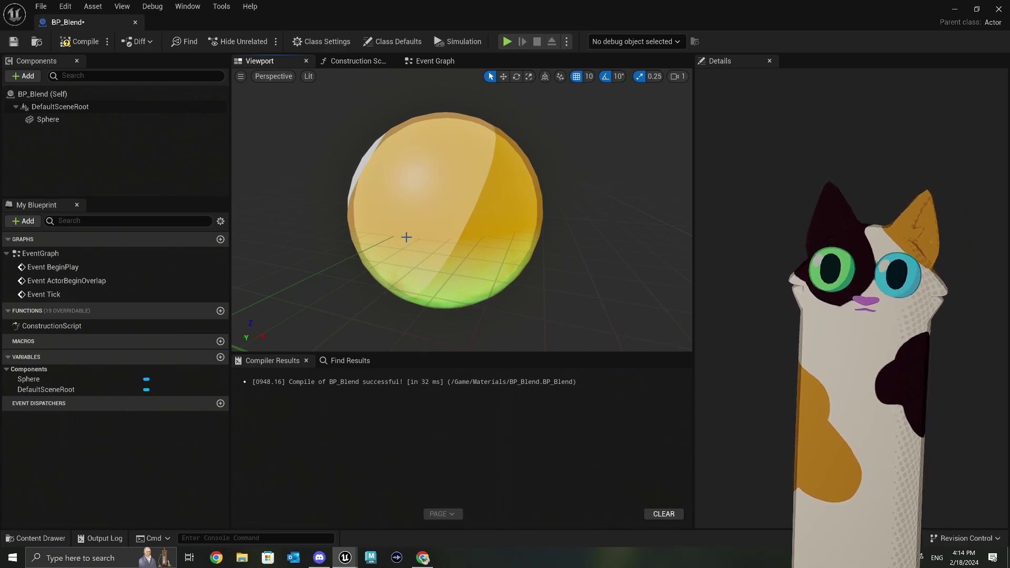
After BeginPlay, add an Enable Input node fed by Get Player Controller.
left_click(442, 61)
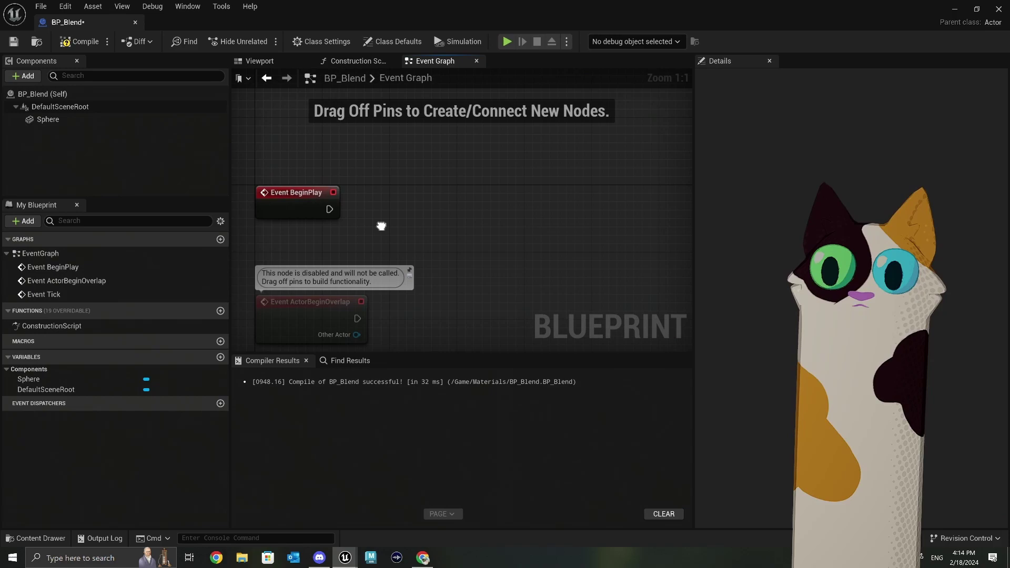
left_click_drag(330, 209, 457, 165)
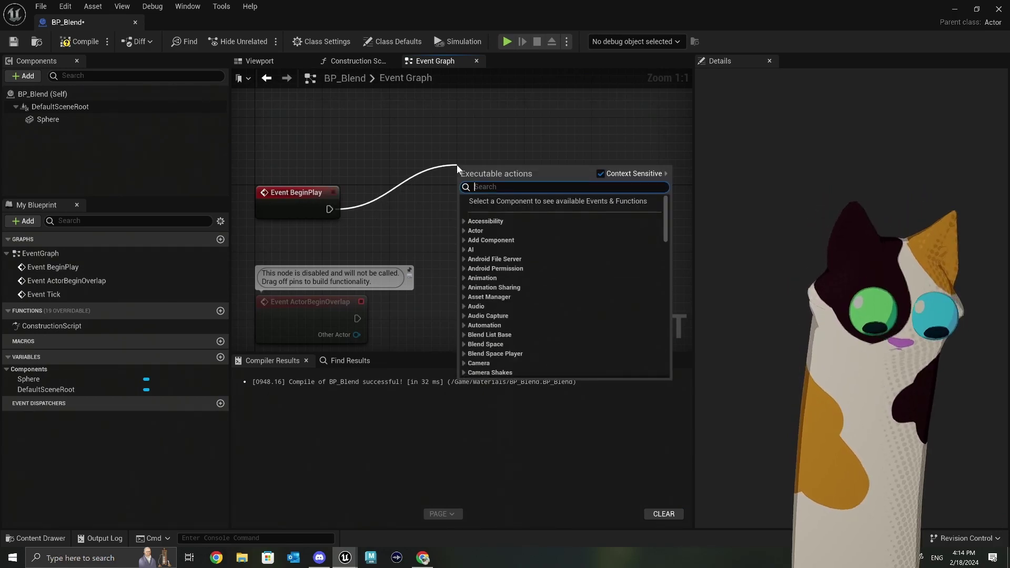
type("enabl")
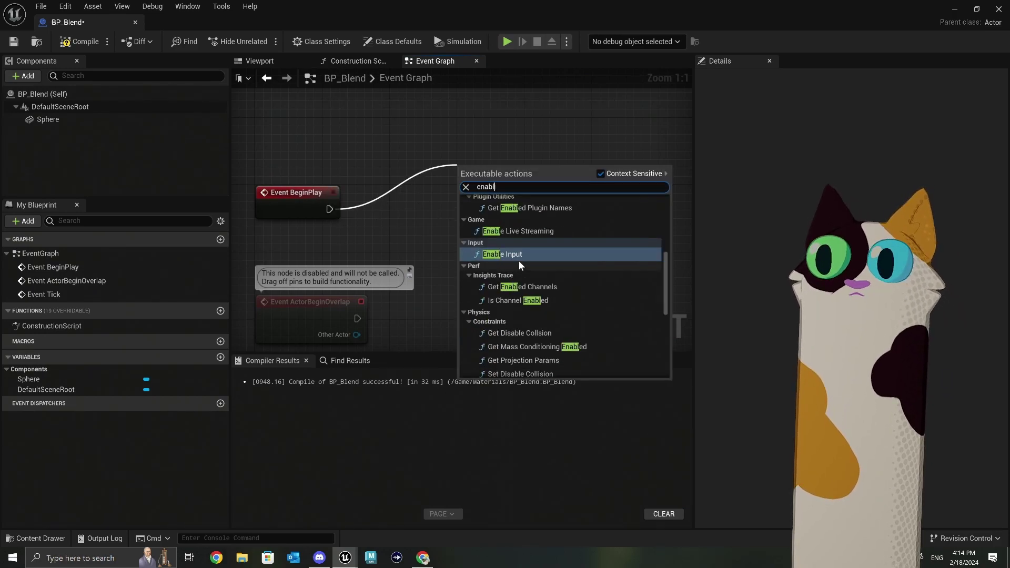
left_click(519, 255)
left_click_drag(467, 193, 317, 131)
type("get")
left_click(462, 280)
right_click_drag(317, 131, 429, 145)
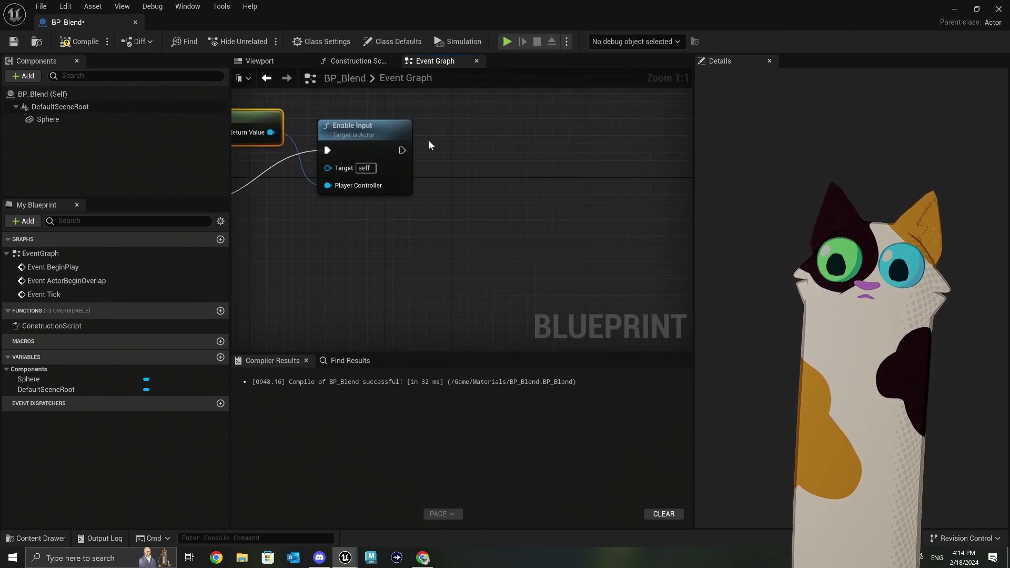
Add Create Dynamic Material Instance on Sphere using M_MaterialBlendExample, then compile.
left_click_drag(399, 152, 443, 160)
type("cre")
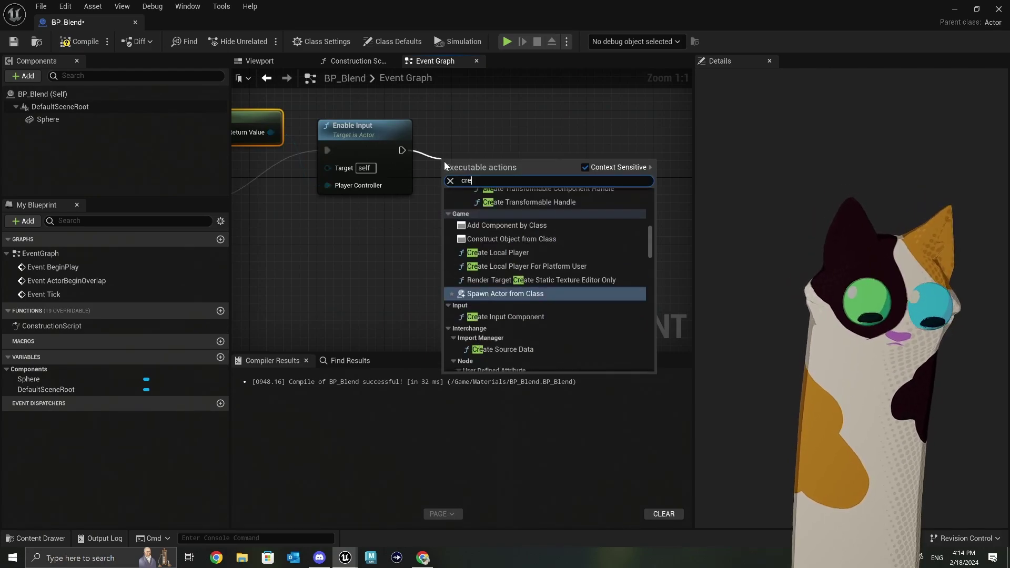
type("ate dy")
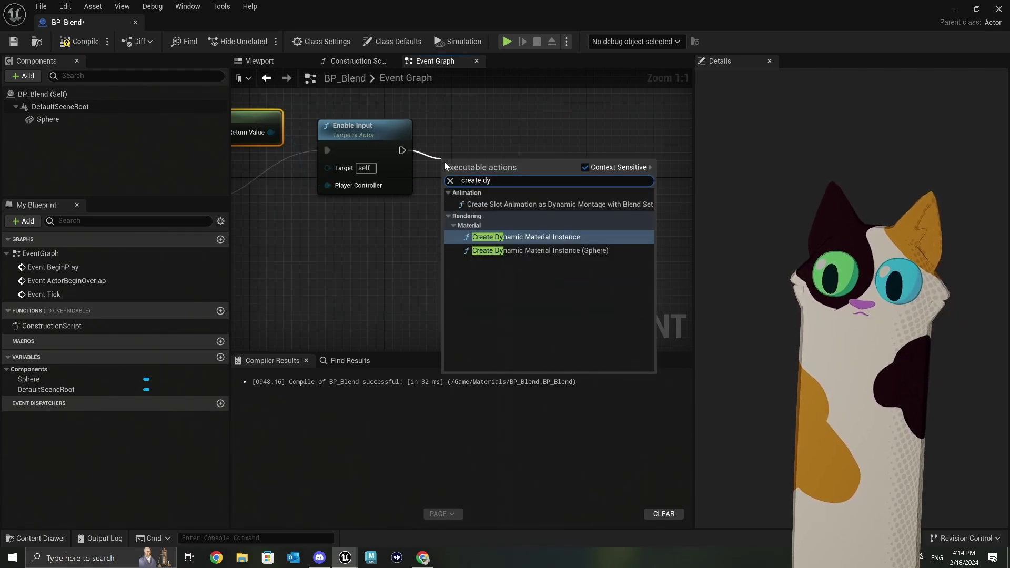
left_click(553, 251)
right_click_drag(553, 251, 531, 284)
left_click_drag(472, 212, 480, 153)
right_click_drag(393, 258, 450, 245)
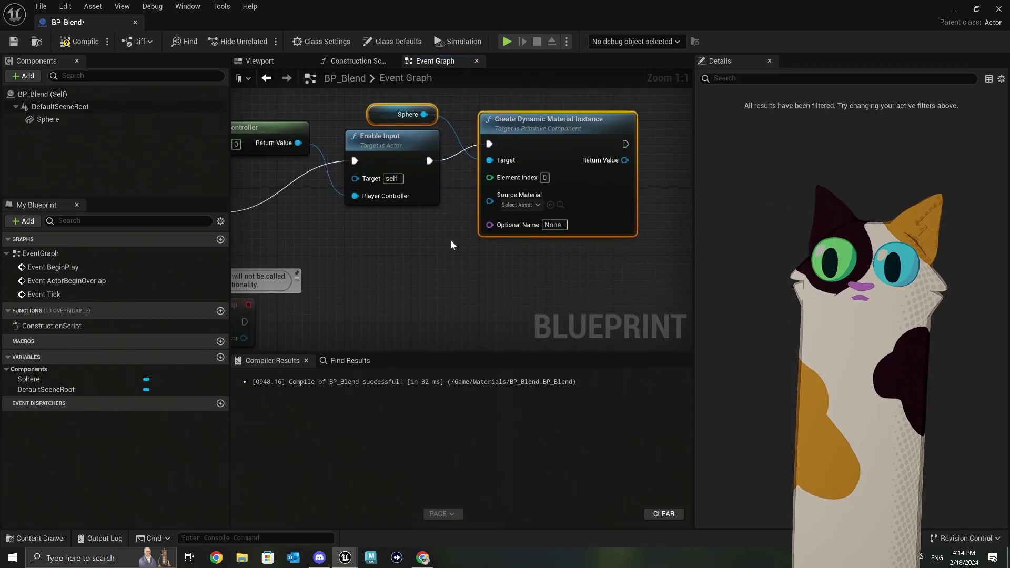
left_click(518, 205)
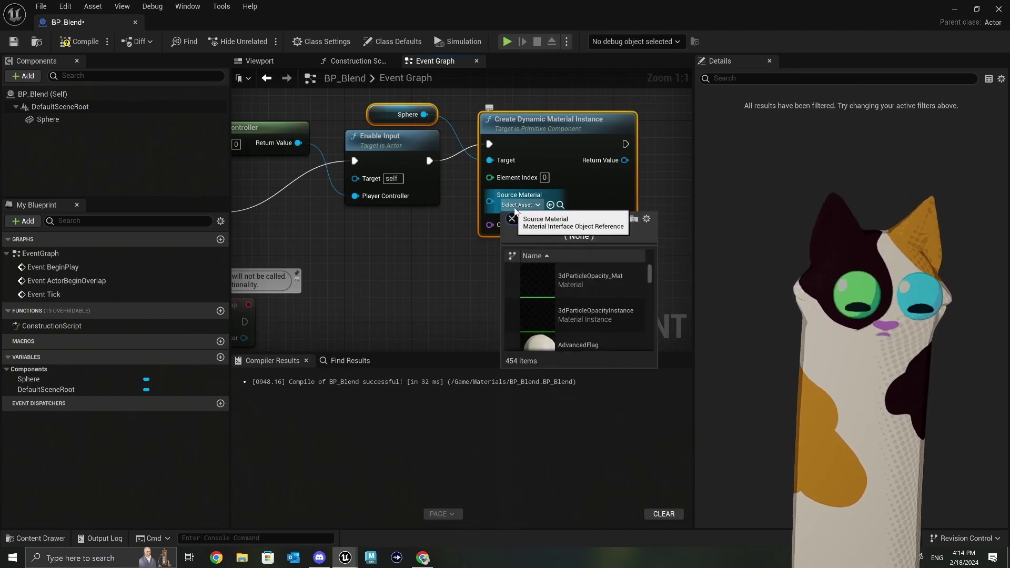
type("blen")
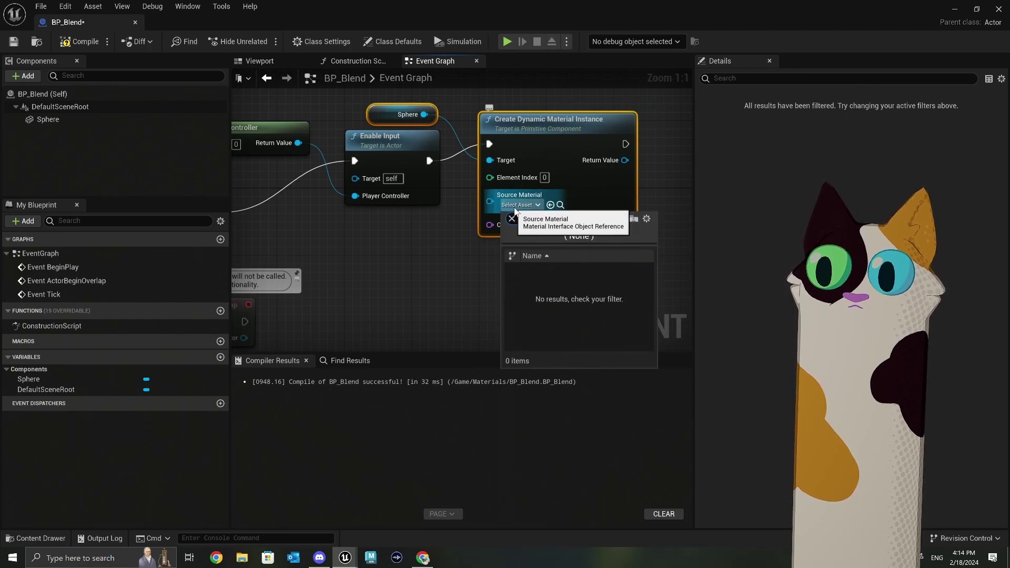
key("BackSpace")
type("nd")
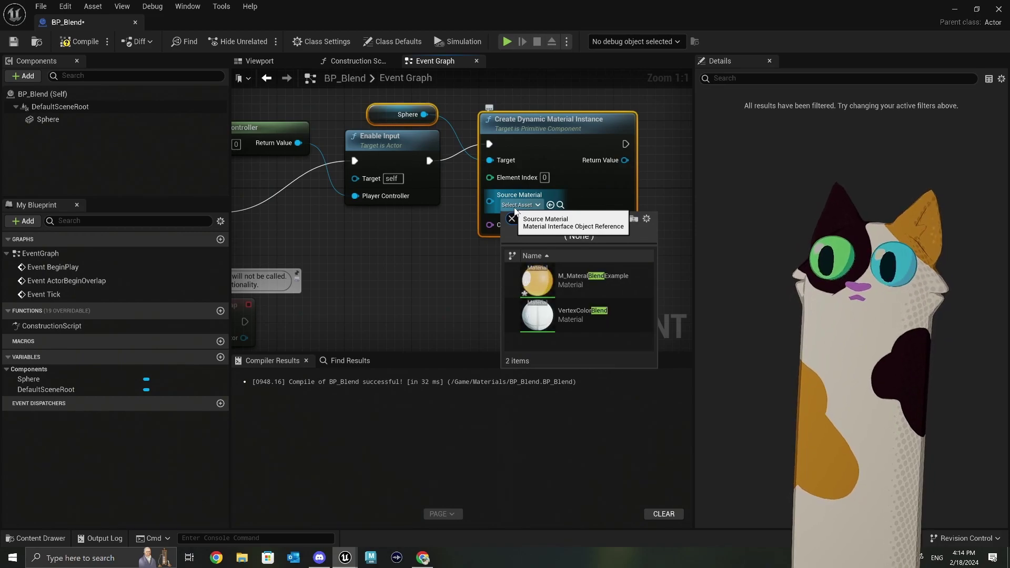
left_click(601, 281)
right_click_drag(529, 272, 478, 287)
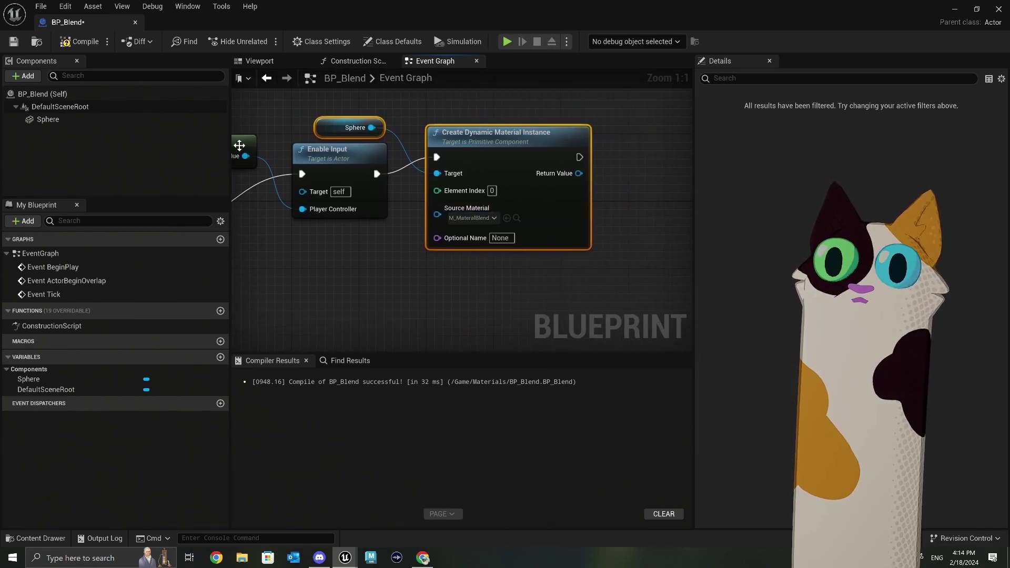
left_click(74, 44)
Save BP_Blend and promote the instance's Return Value to a BlendMaterial variable.
left_click(13, 41)
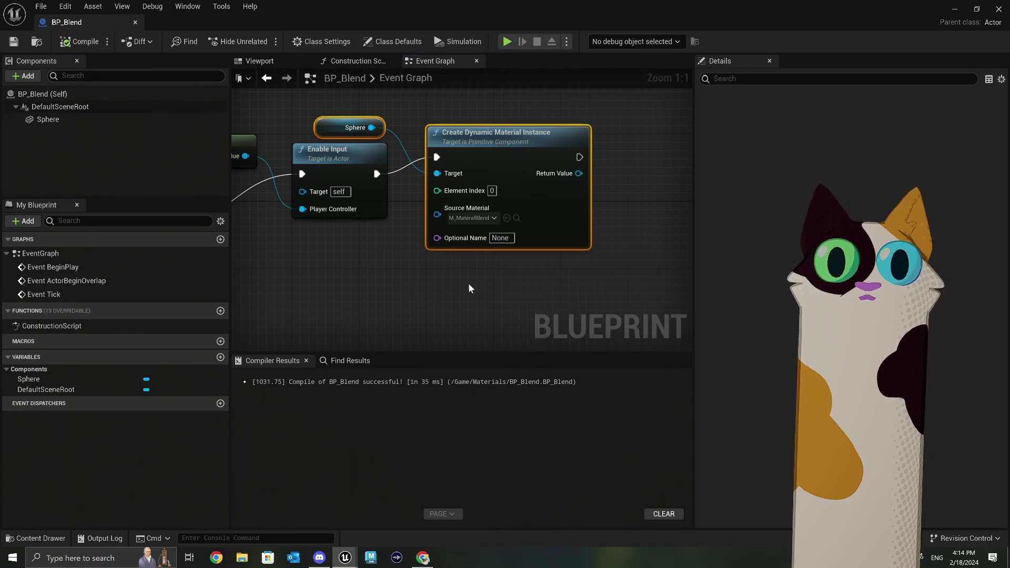
right_click_drag(577, 174, 415, 161)
left_click_drag(417, 159, 466, 160)
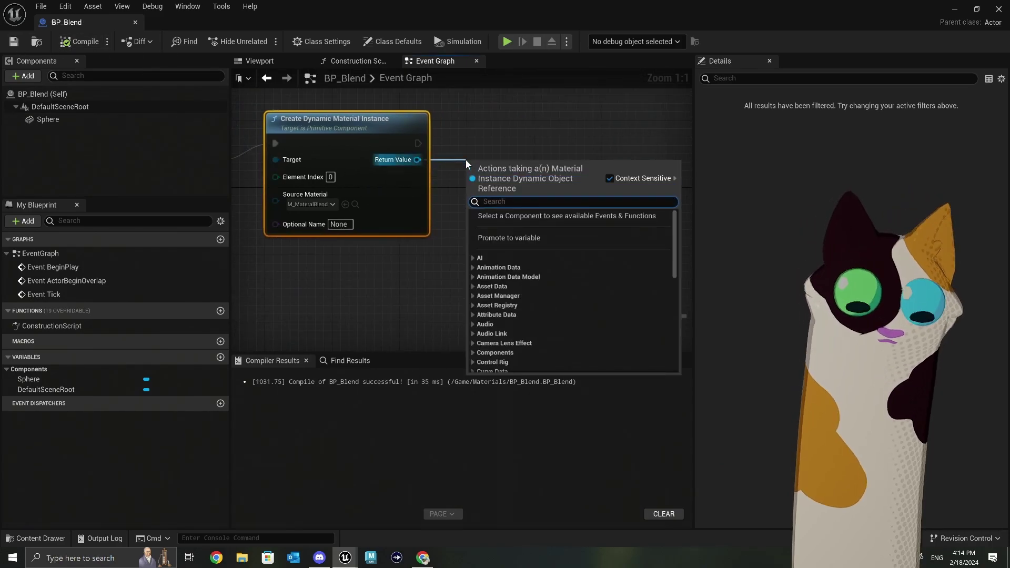
left_click(508, 238)
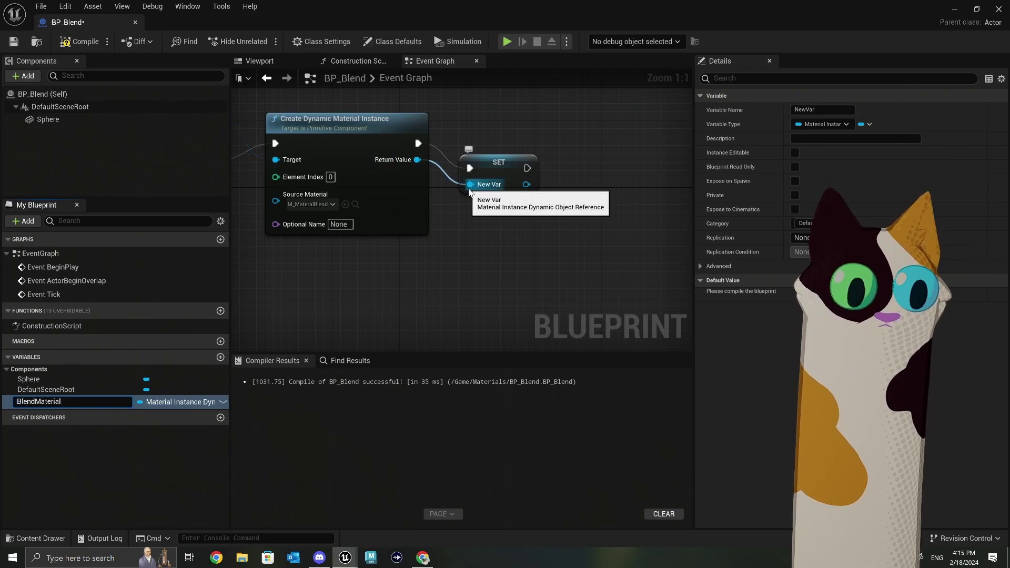
key("Return")
left_click_drag(495, 168, 489, 143)
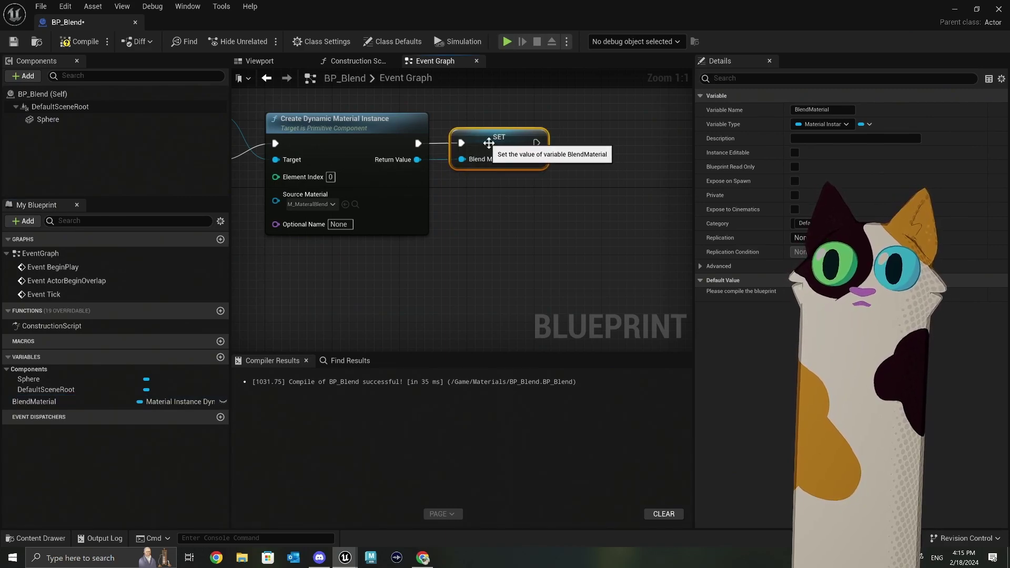
scroll(462, 229, "down", 5)
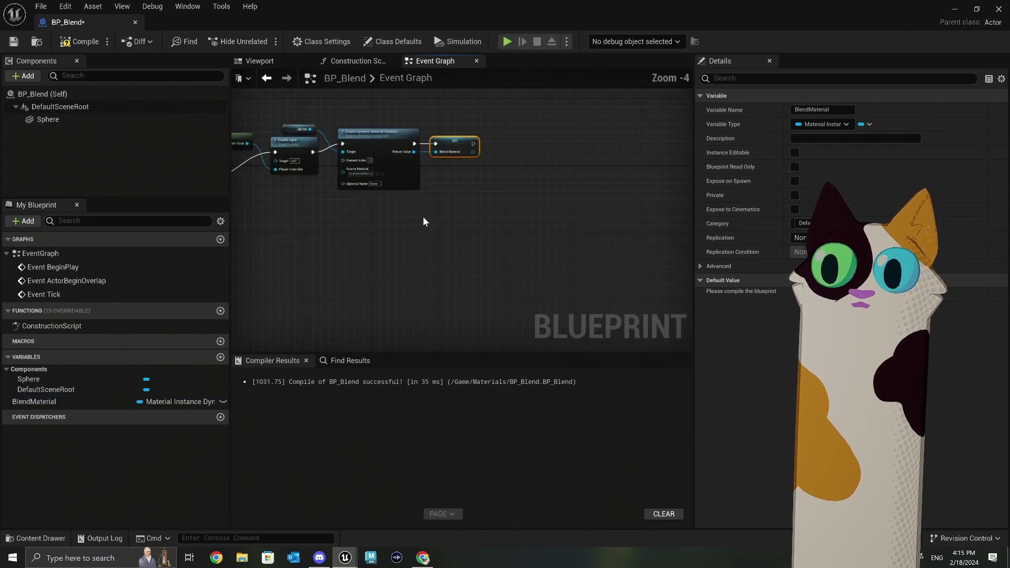
Add a Space Bar keyboard event below the material node.
left_click(424, 213)
right_click(424, 213)
type("spac")
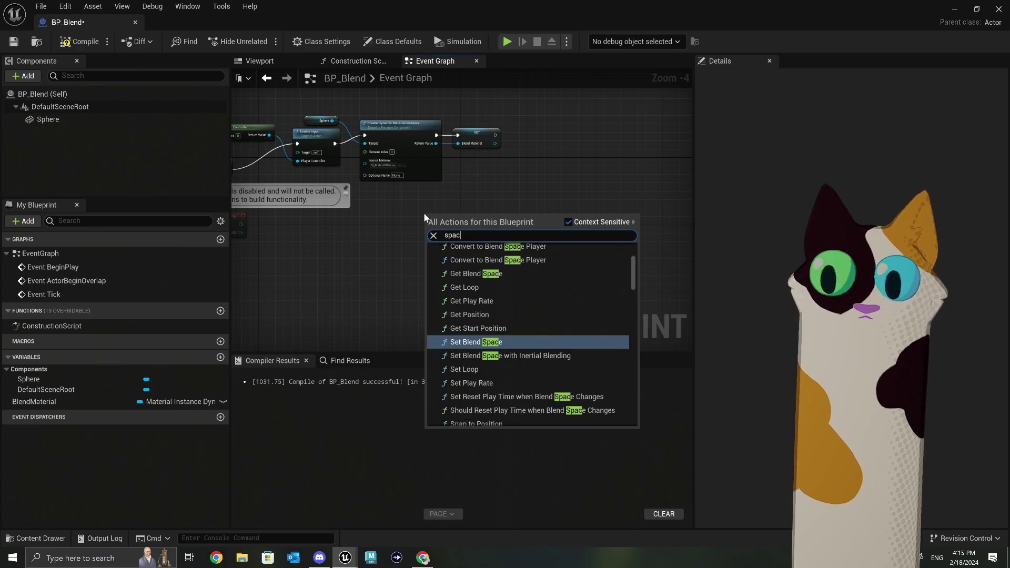
type("e ba")
left_click(505, 296)
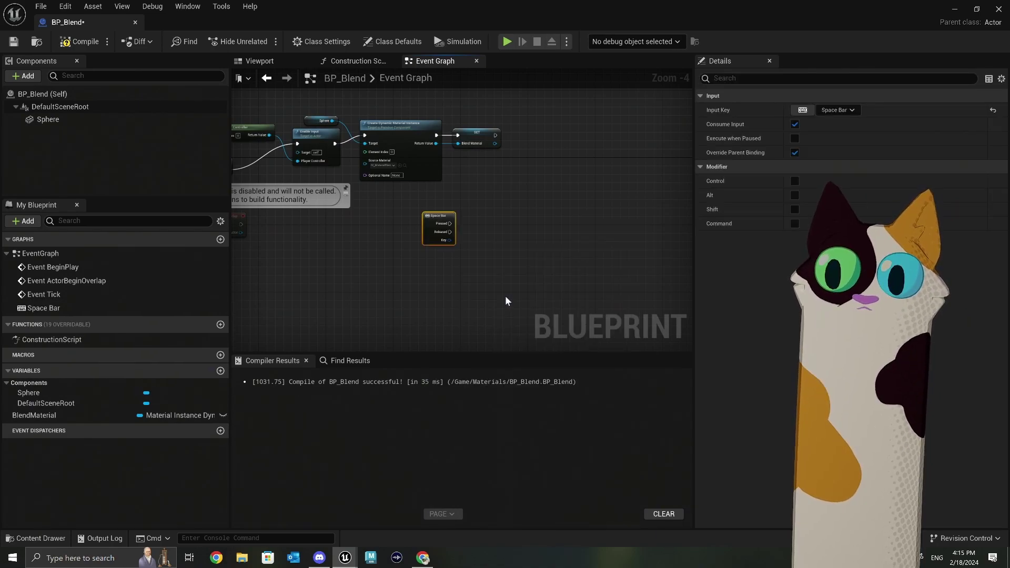
scroll(439, 228, "up", 1)
left_click_drag(422, 205, 436, 244)
scroll(347, 199, "up", 2)
Add a Timeline named Blend and wire Space Bar Pressed into Play from Start.
type("t")
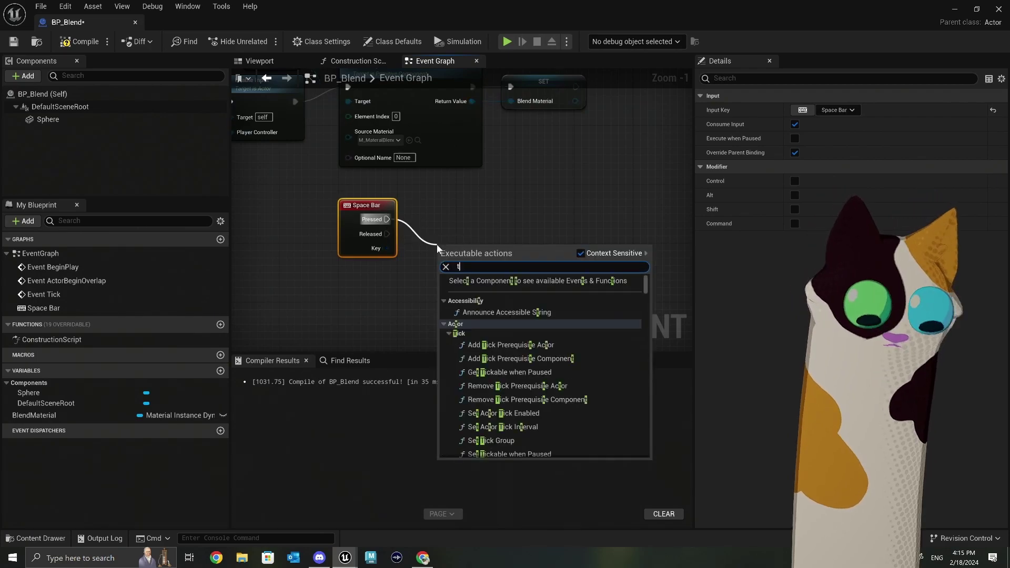
type("ime")
scroll(497, 418, "down", 2)
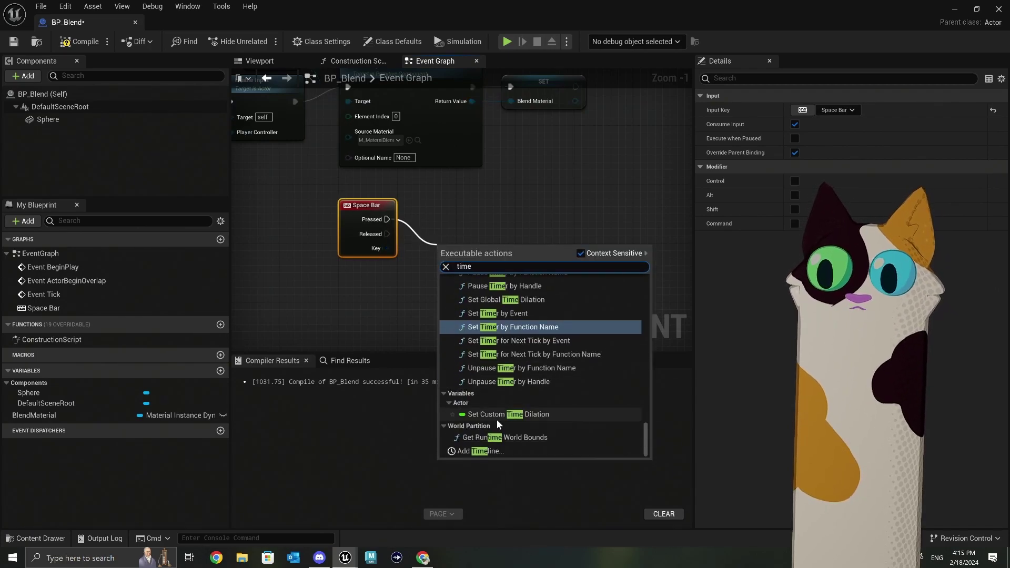
left_click(489, 451)
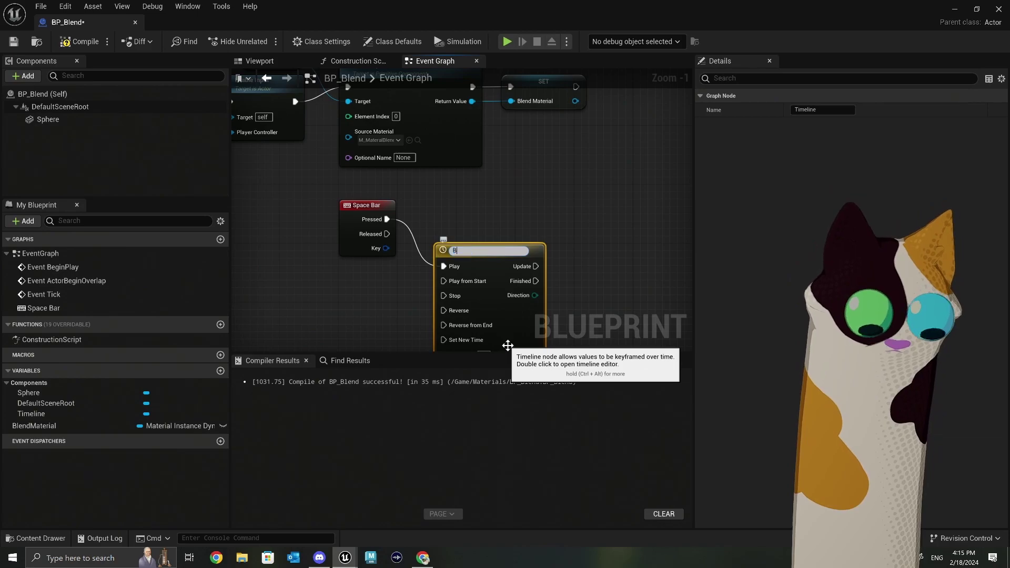
type("Blend")
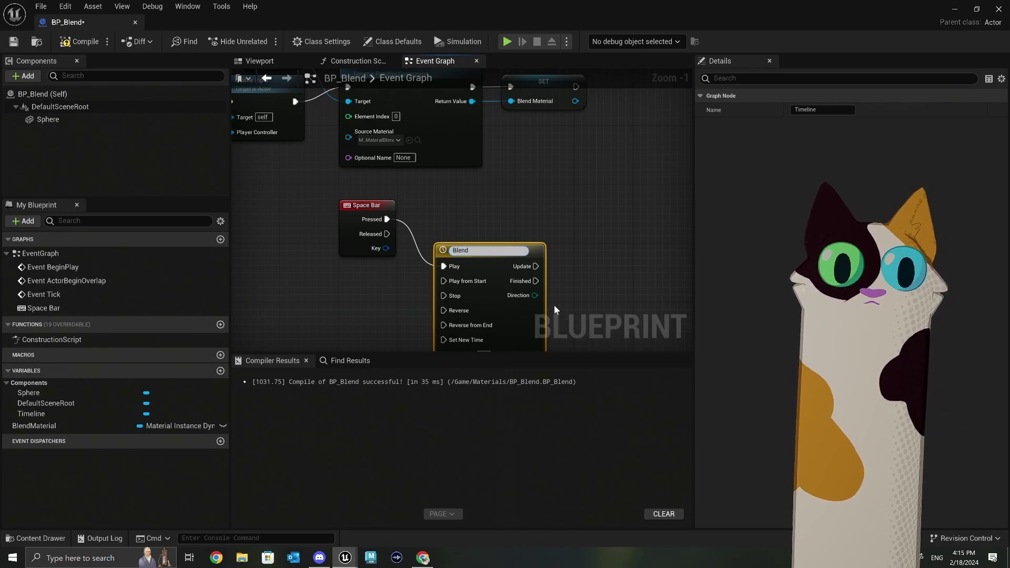
key("Return")
left_click_drag(482, 260, 467, 216)
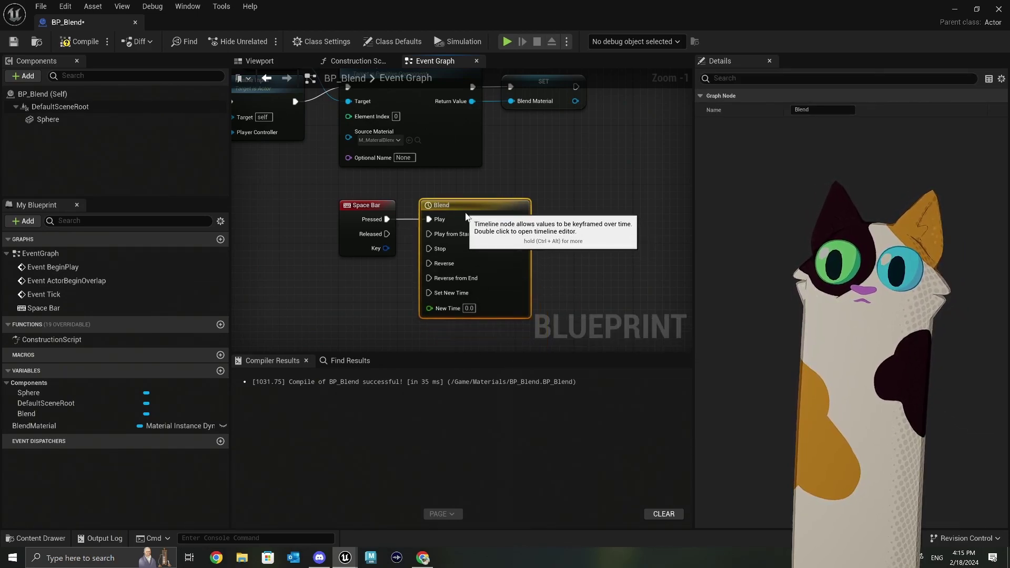
right_click(429, 220)
key("Escape")
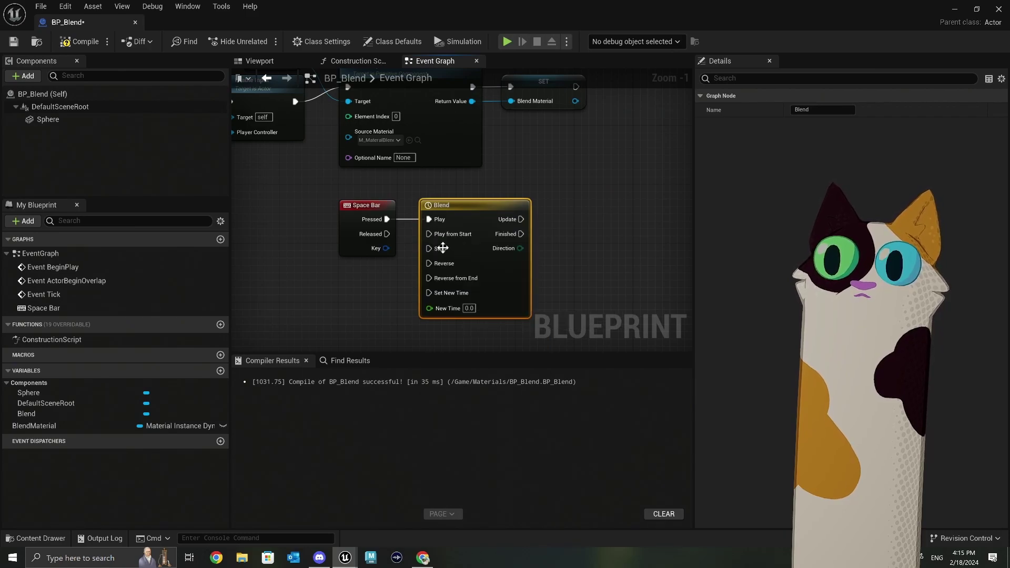
left_click_drag(386, 220, 429, 234)
right_click_drag(559, 259, 426, 269)
Add a float track named Blend to the Blend timeline.
double_click(387, 293)
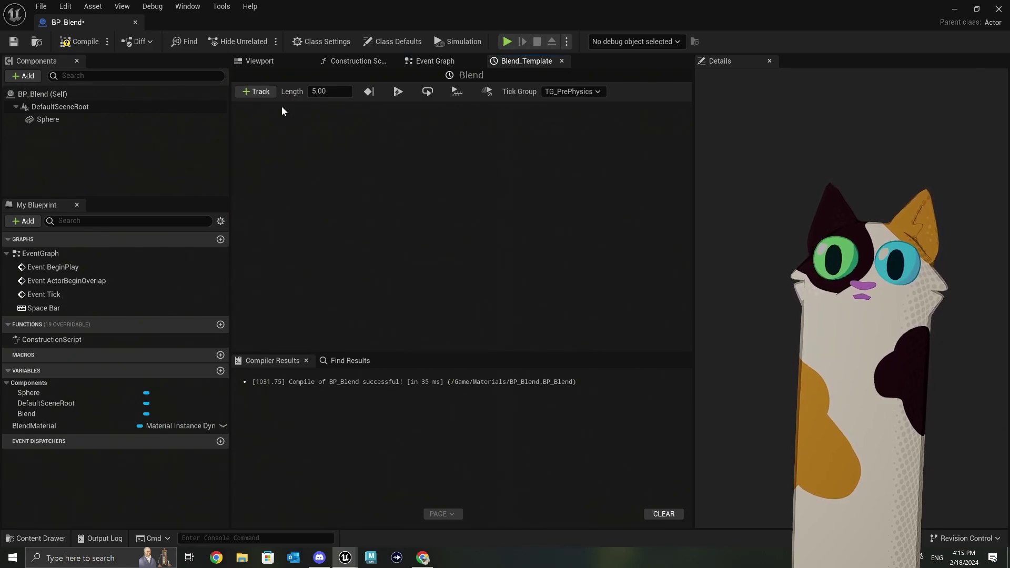
left_click(260, 93)
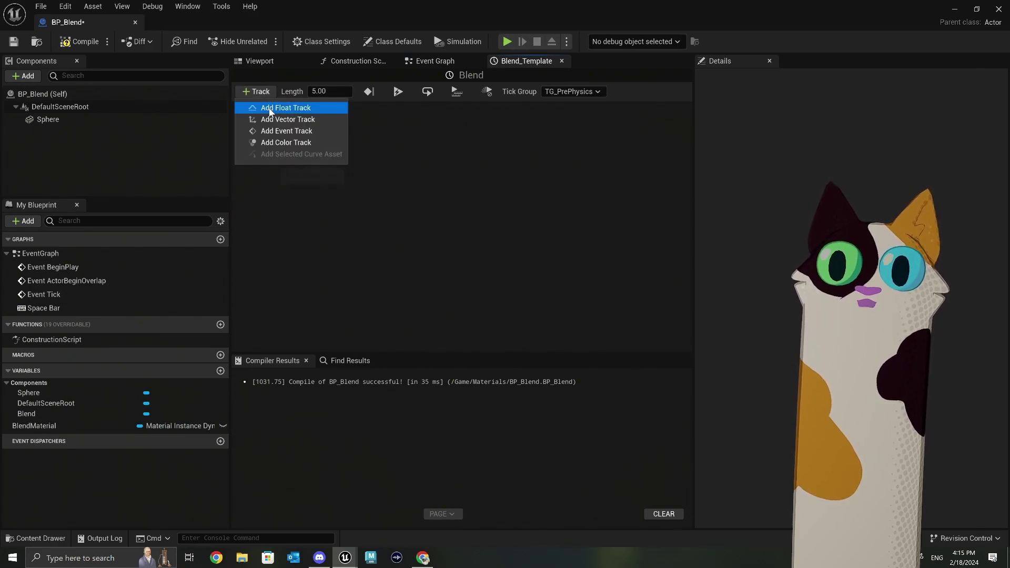
left_click(274, 105)
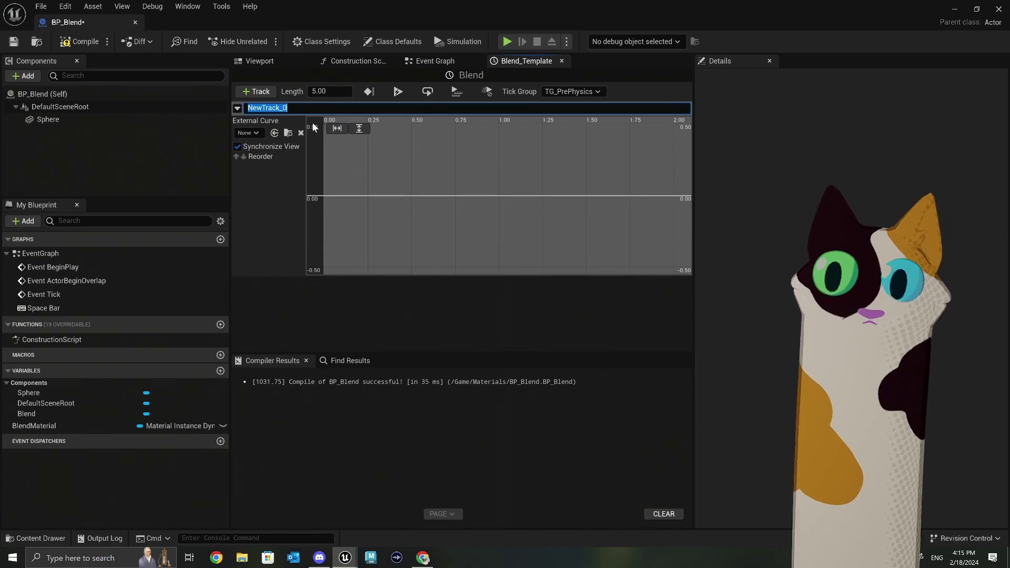
type("Blend")
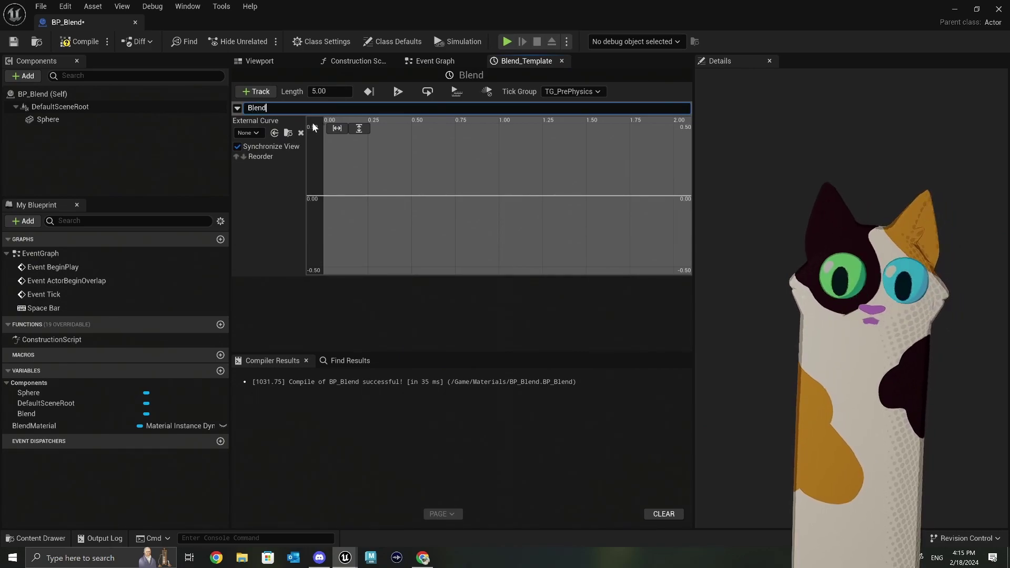
key("Return")
Add the first Blend curve key at time 0 with value -3.
right_click(335, 192)
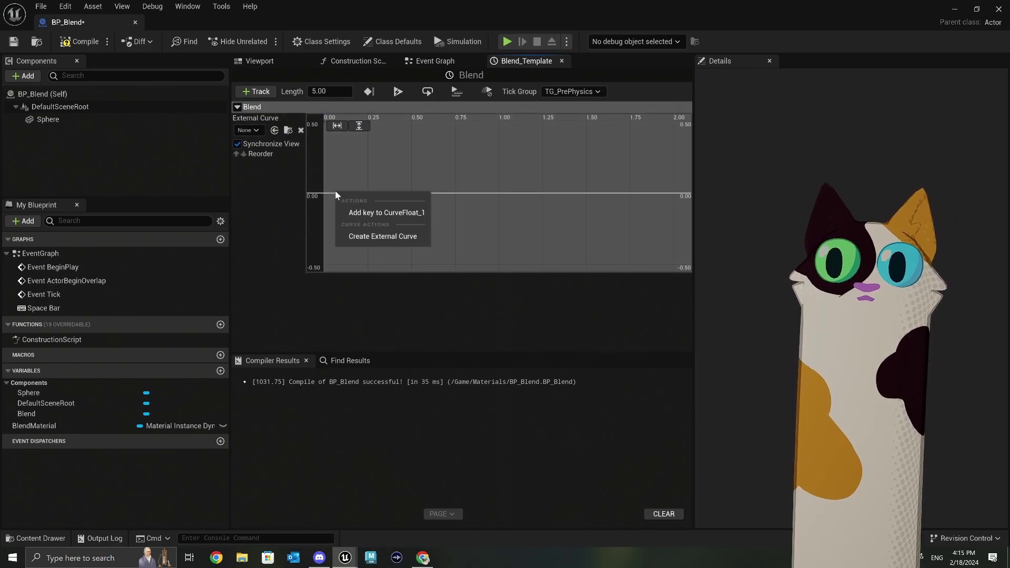
left_click(368, 213)
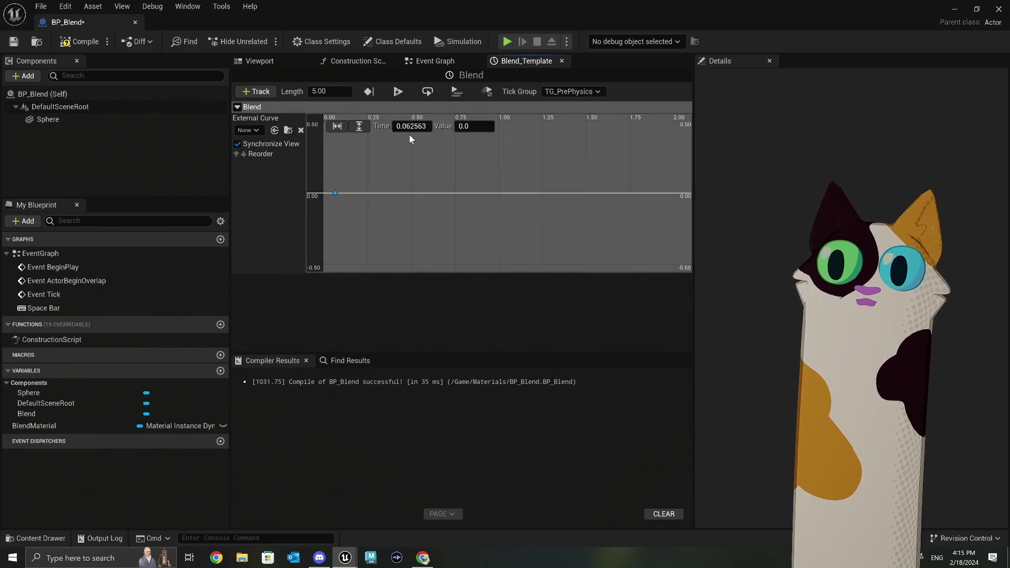
type("0")
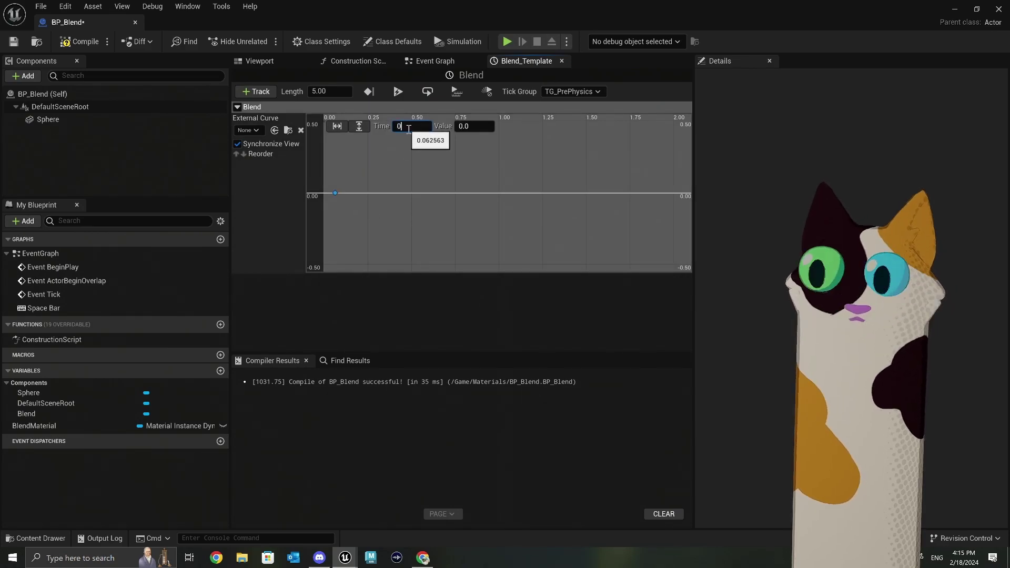
key("Tab")
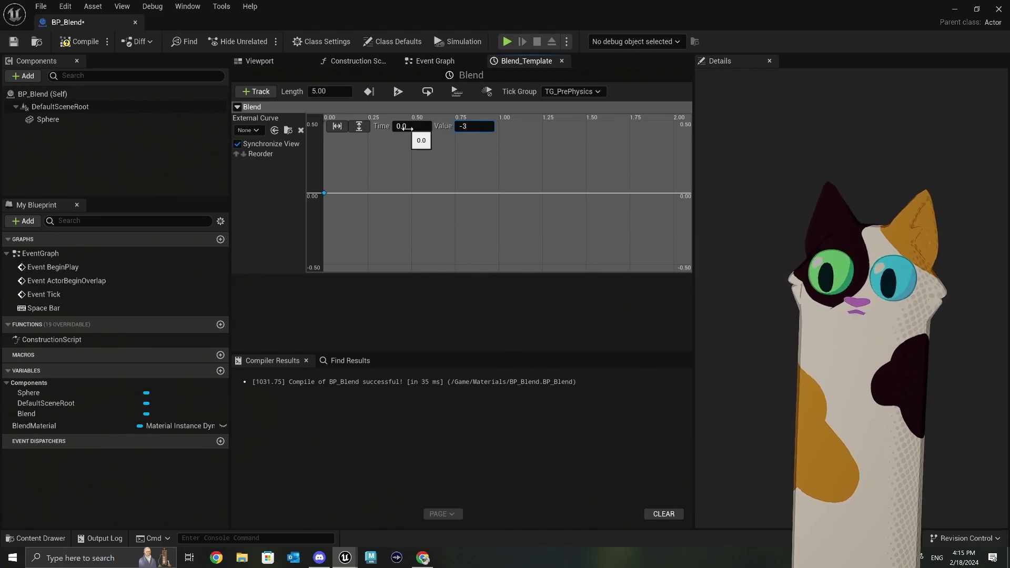
key("Return")
Add a second key at time 5, then fit the whole curve in view.
right_click(448, 195)
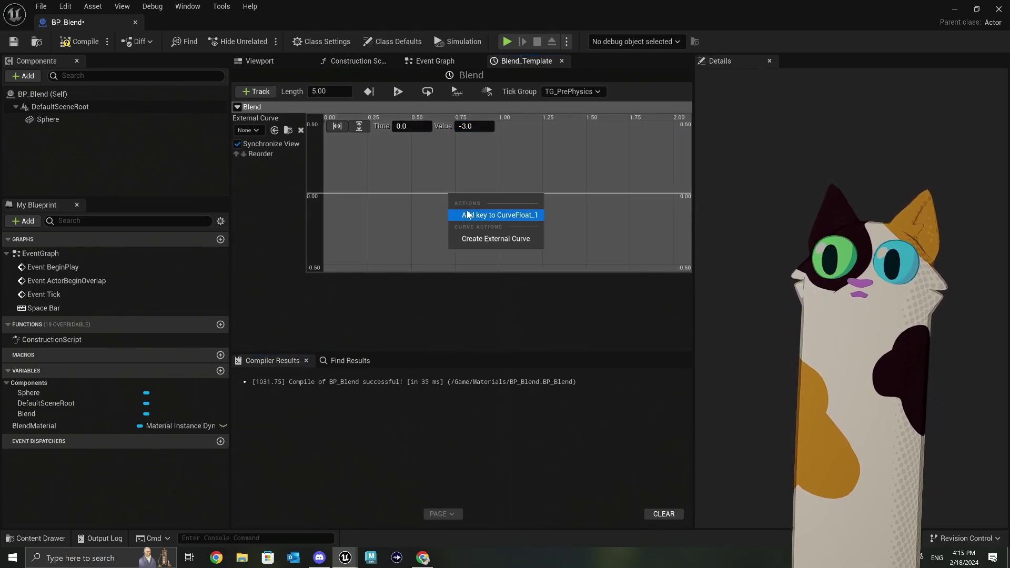
left_click(494, 214)
left_click(413, 127)
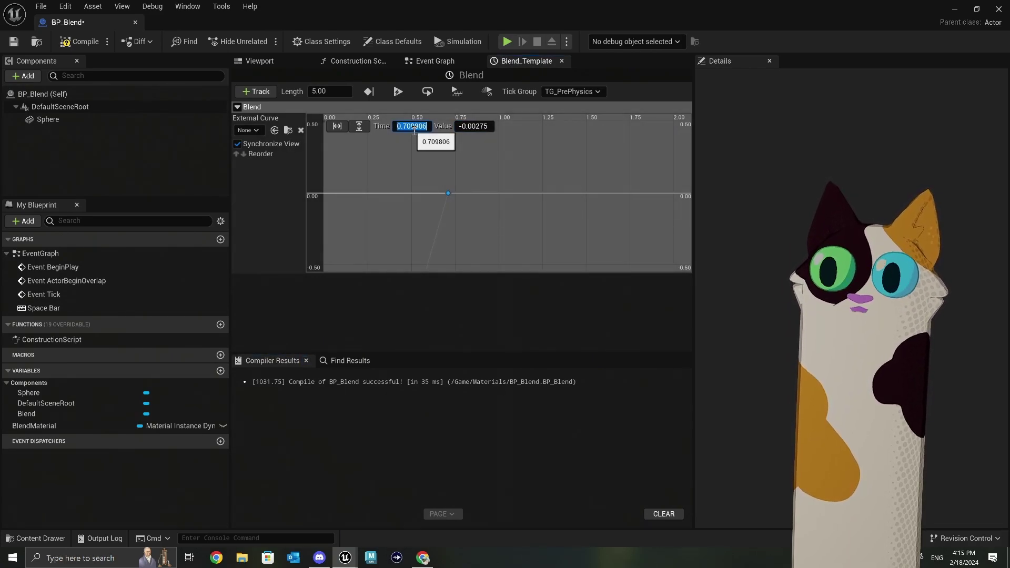
type("5")
key("Tab")
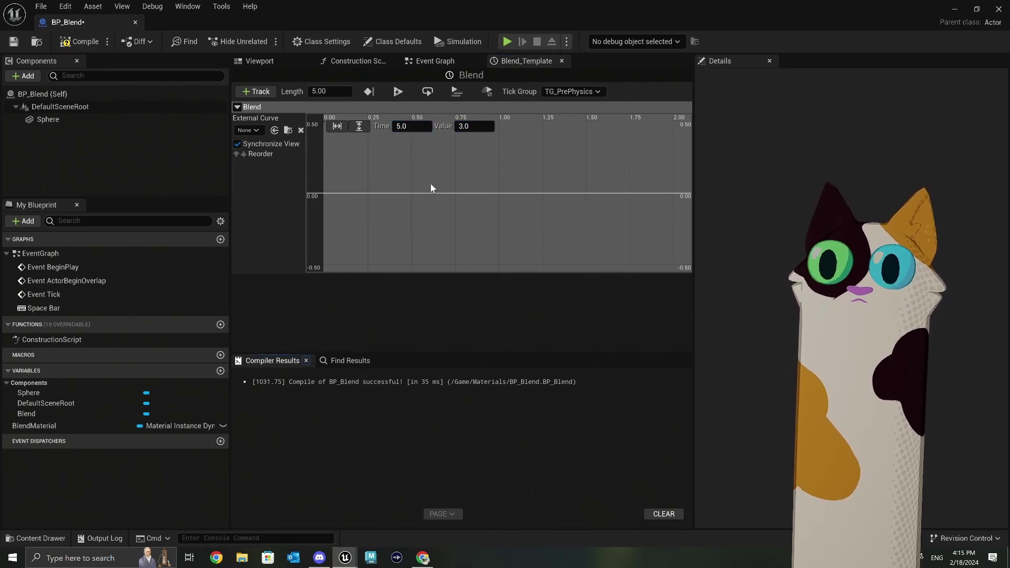
left_click(337, 126)
left_click(359, 126)
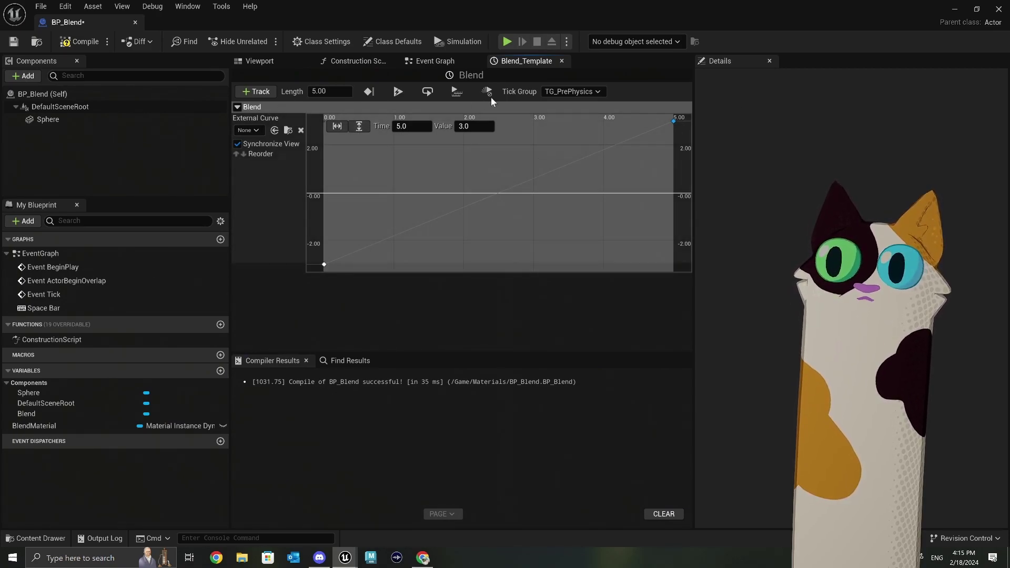
left_click(423, 61)
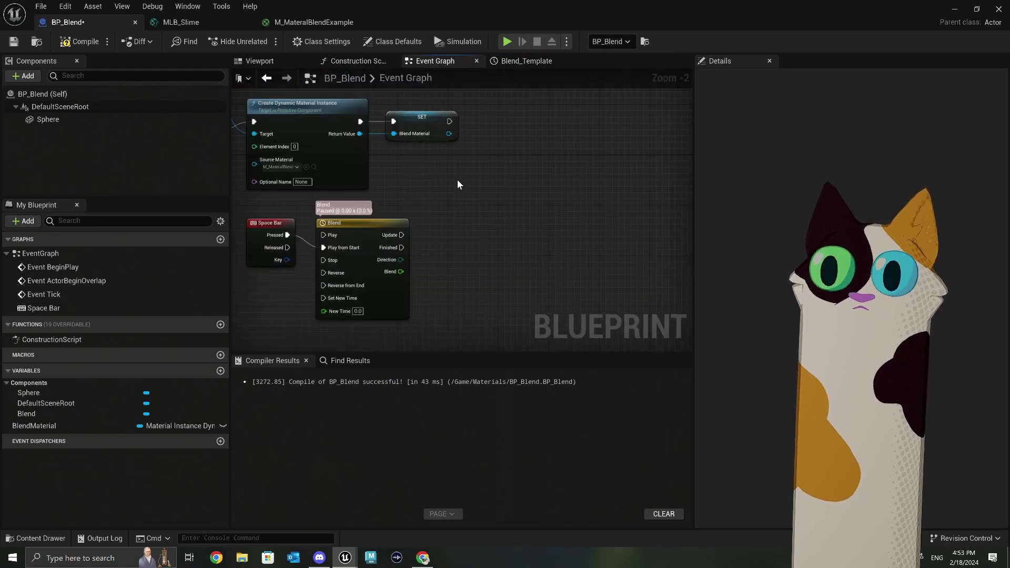
Try a plain Set Scalar Parameter Value node from Blend Material, then delete it.
left_click_drag(449, 134, 460, 226)
type("set")
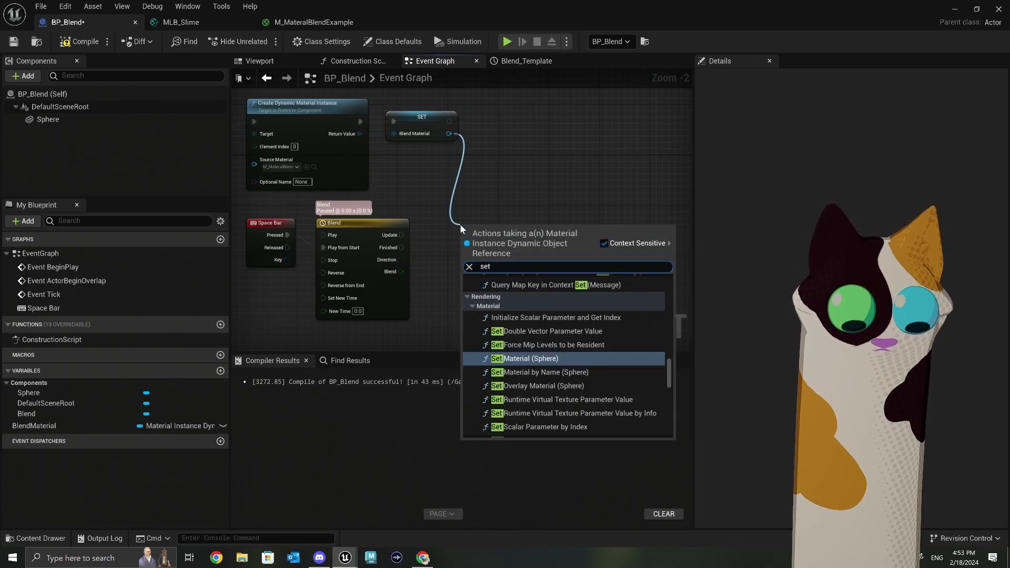
type(" sca")
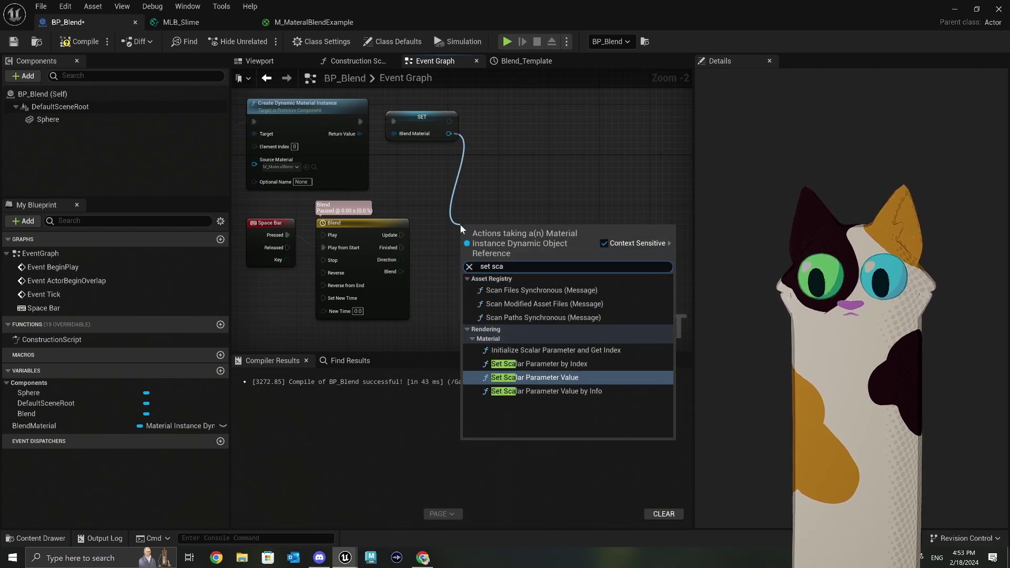
left_click(585, 377)
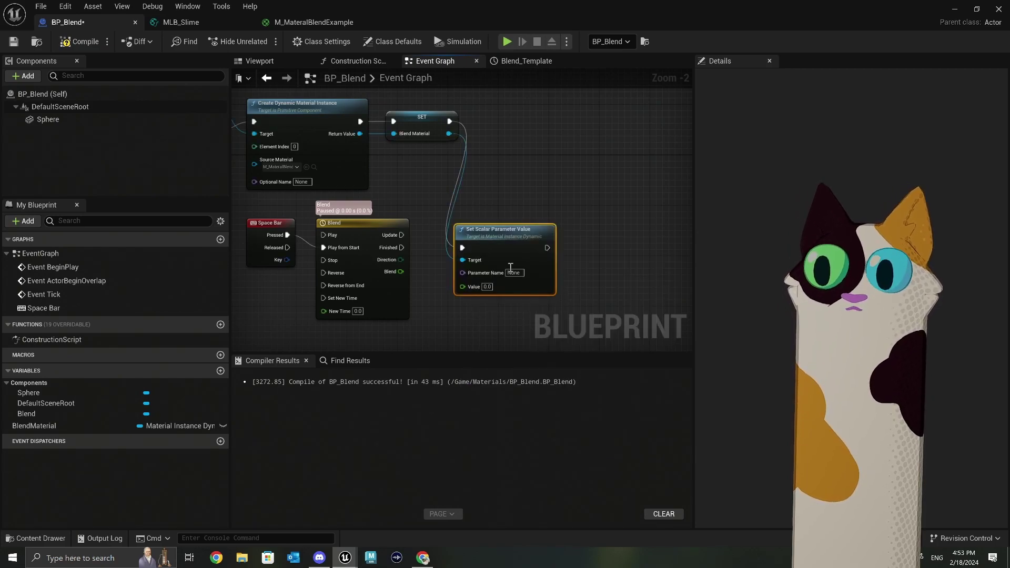
scroll(510, 267, "up", 2)
right_click_drag(514, 263, 471, 263)
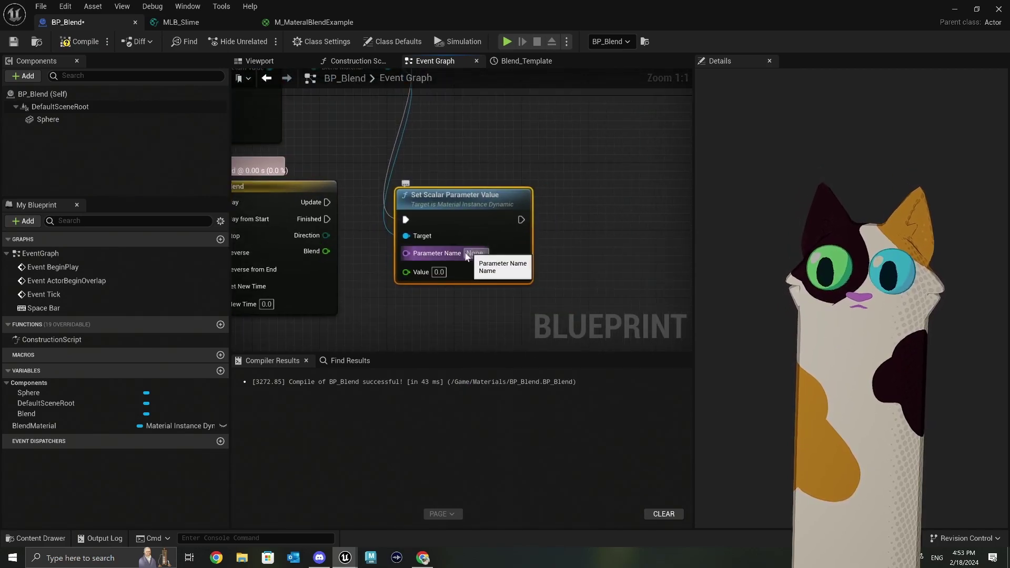
left_click_drag(326, 250, 408, 273)
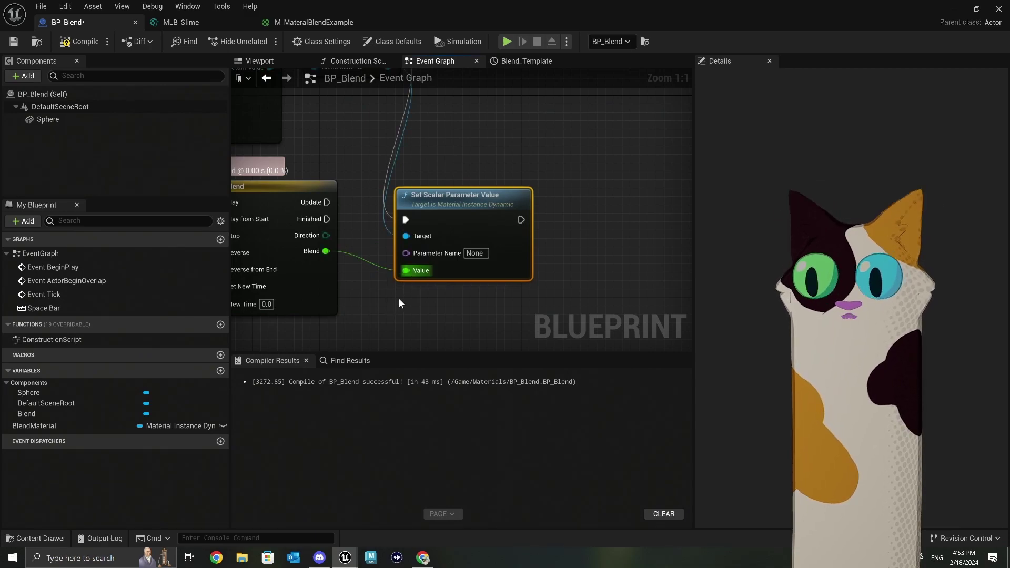
key("Delete")
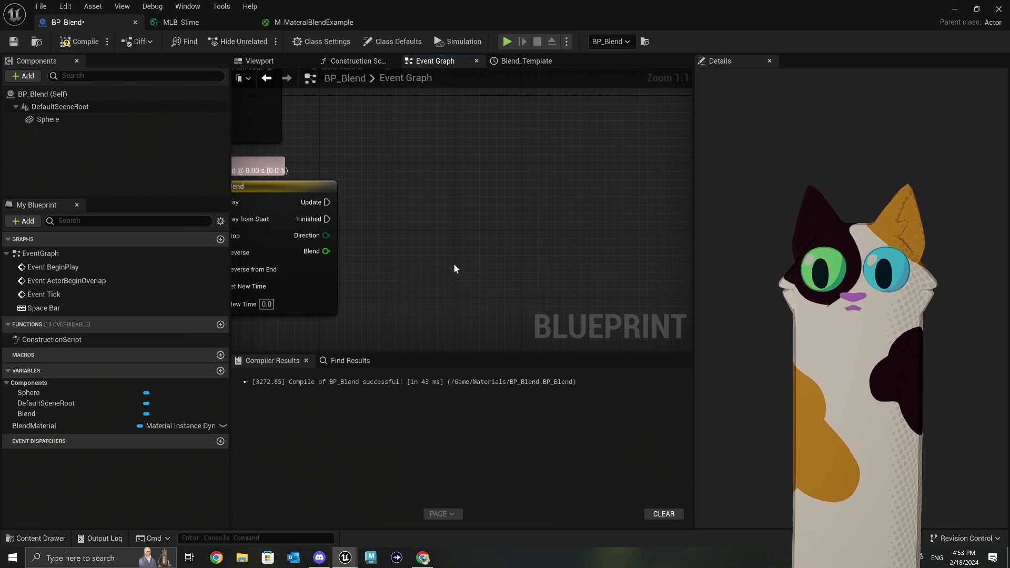
Add a Set Scalar Parameter Value by Info node from the Blend Material output.
right_click_drag(408, 220, 439, 280)
right_click_drag(428, 202, 423, 175)
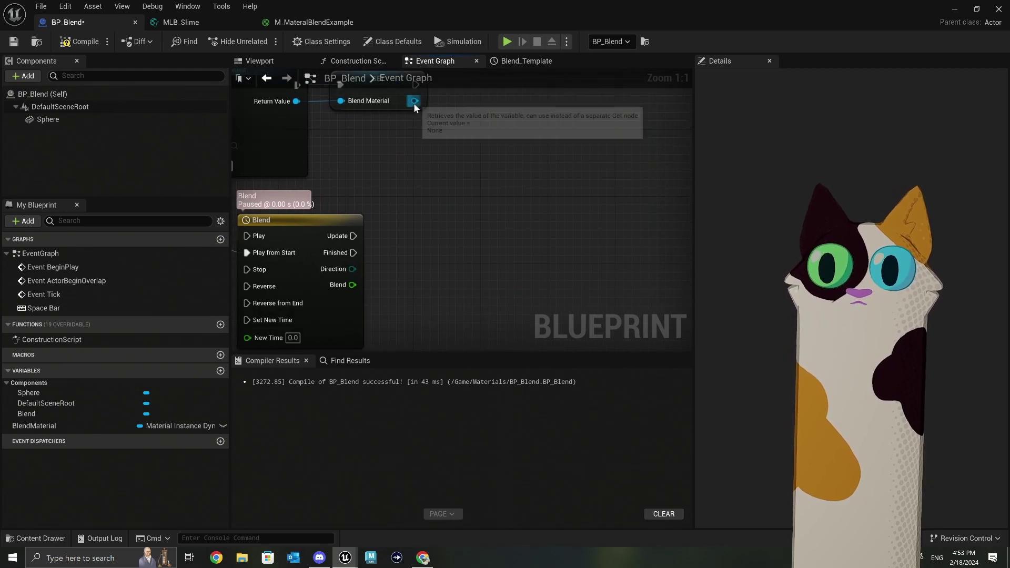
left_click_drag(414, 101, 436, 199)
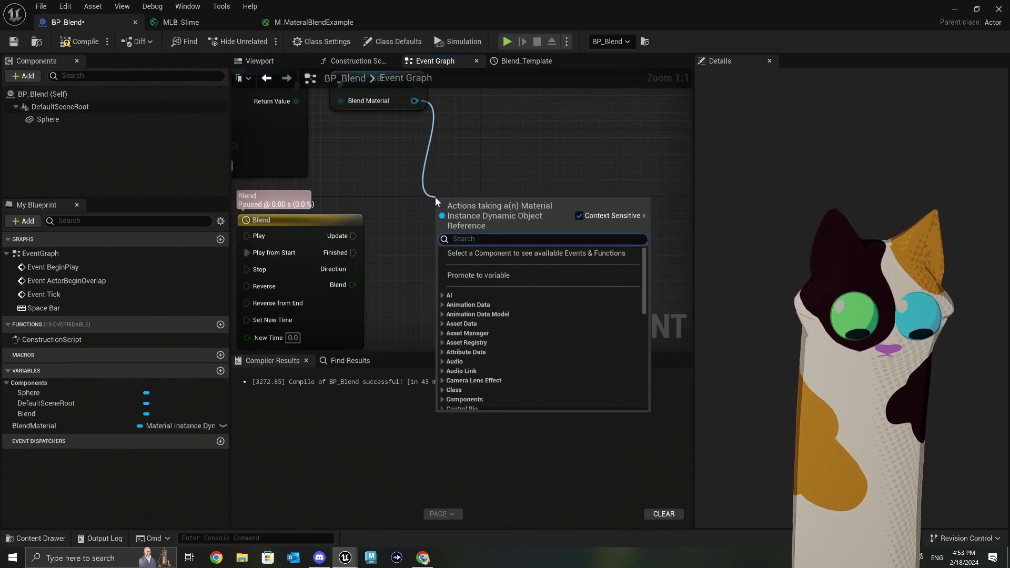
type("set scal")
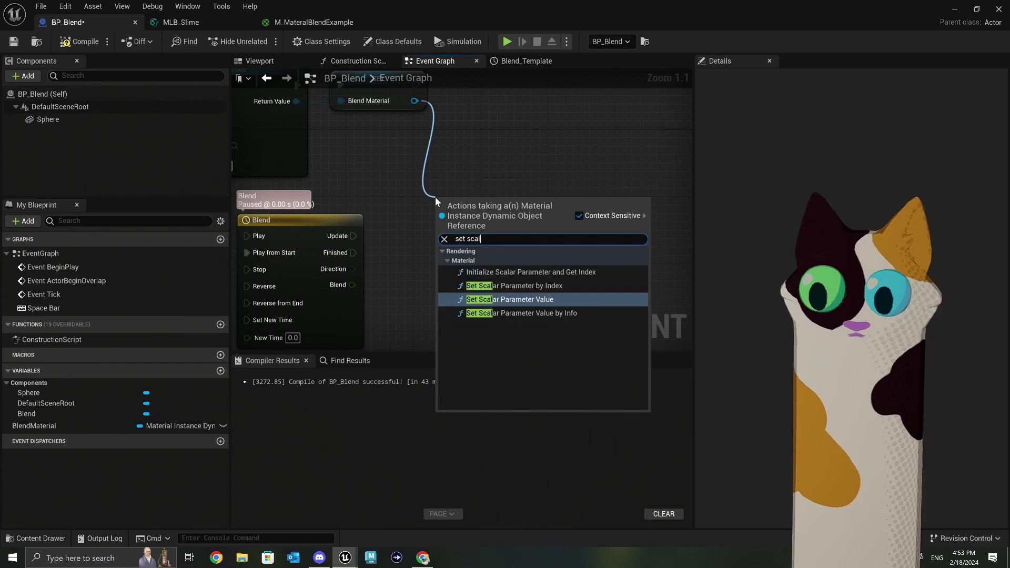
left_click(592, 311)
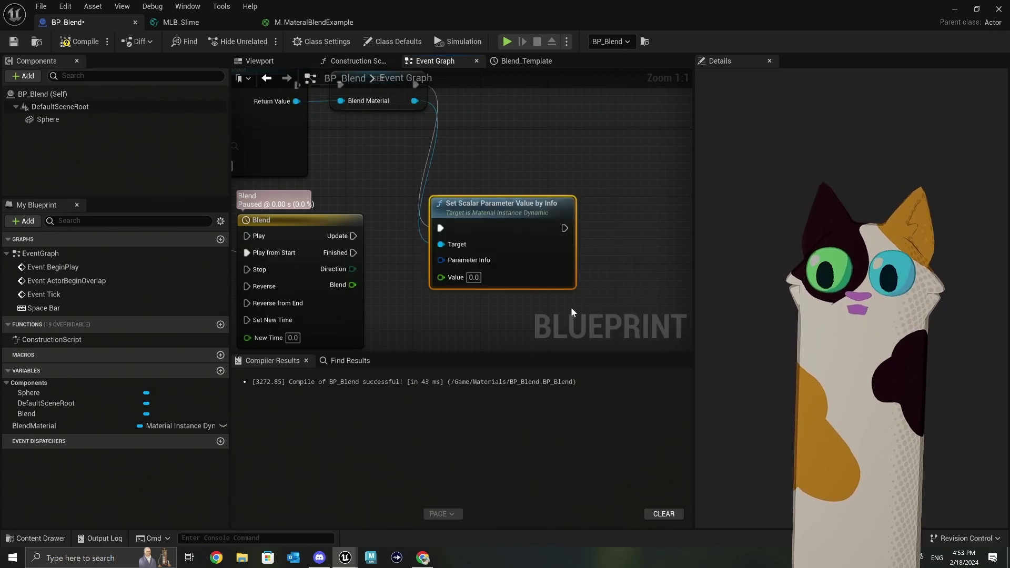
right_click_drag(570, 307, 536, 281)
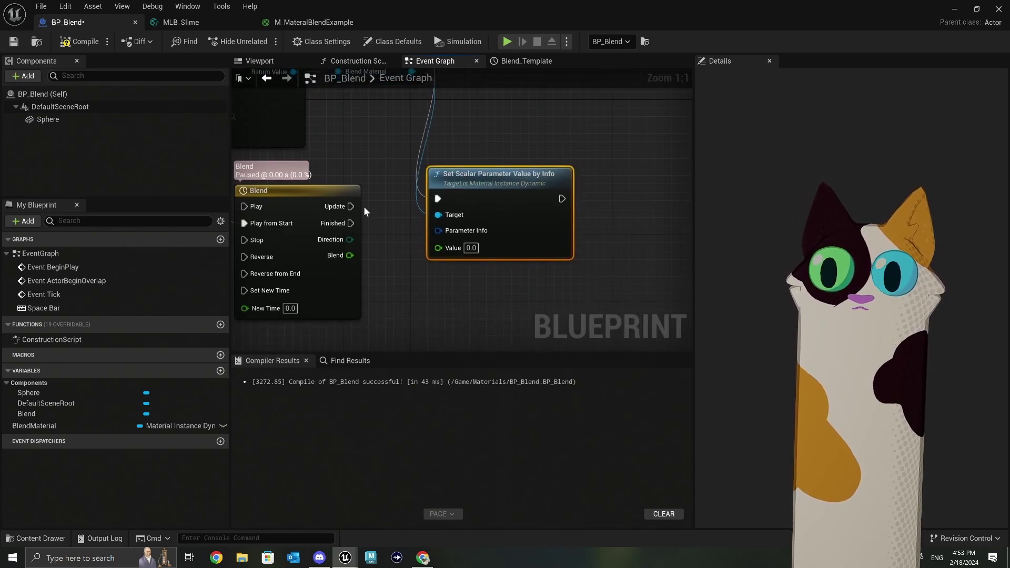
Wire the timeline's Update into the new node and Blend output into Value.
right_click(437, 198)
left_click(462, 230)
left_click_drag(351, 206, 438, 199)
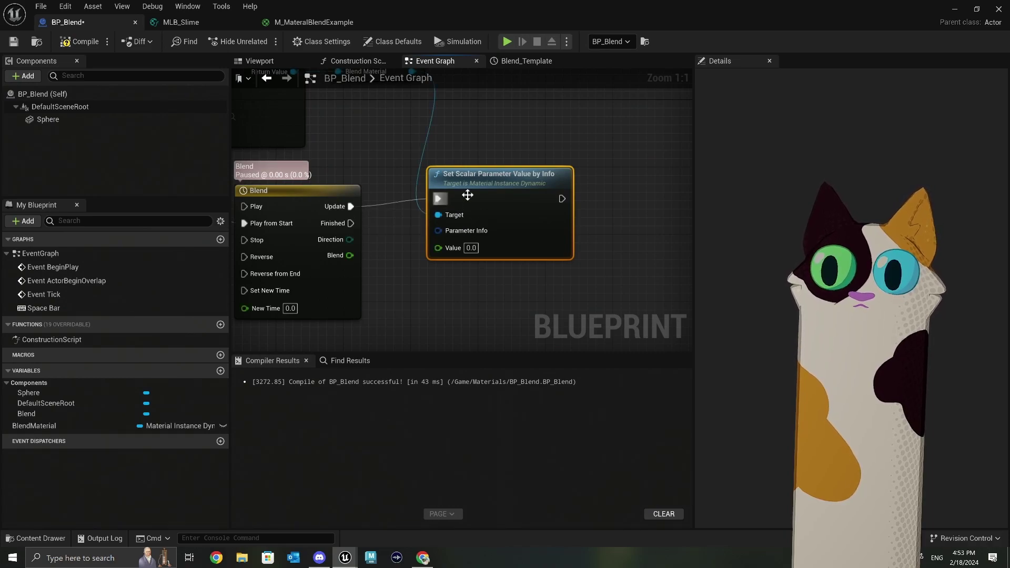
right_click_drag(411, 268, 502, 222)
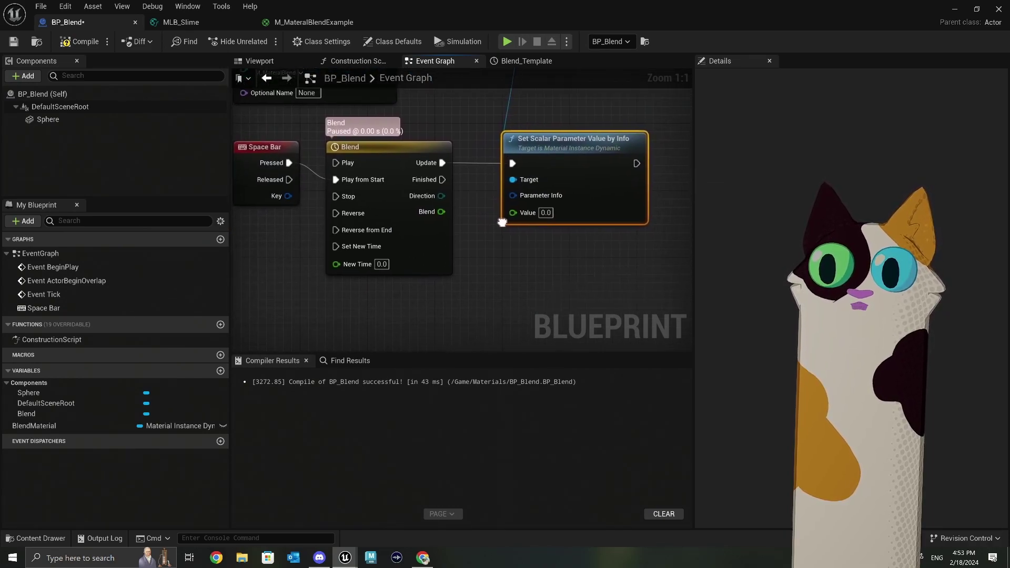
left_click_drag(441, 212, 517, 214)
right_click_drag(517, 213, 537, 201)
Add a Make MaterialParameterInfo node on Parameter Info and place it below the timeline.
left_click_drag(528, 150, 456, 253)
type("make")
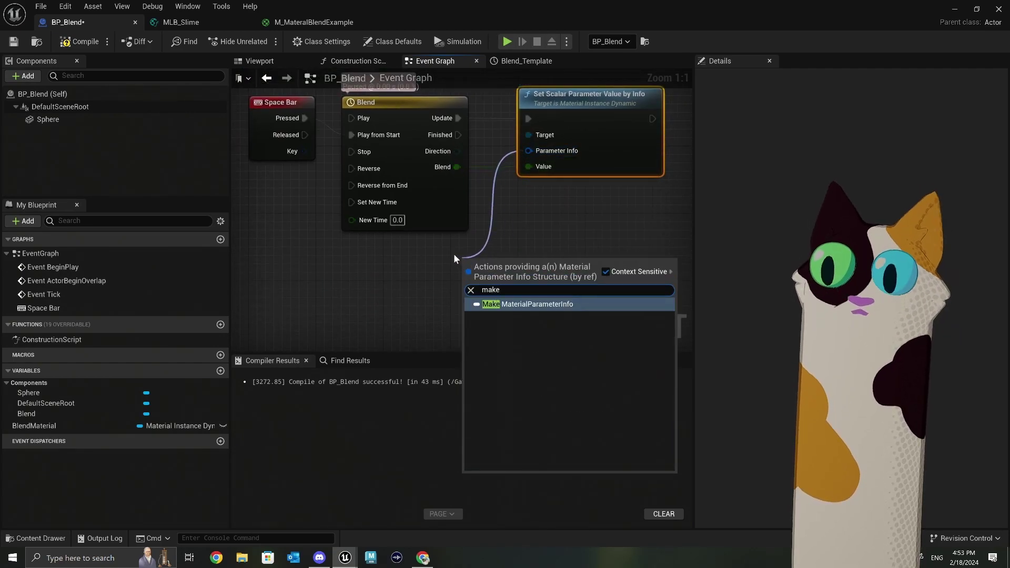
left_click(531, 304)
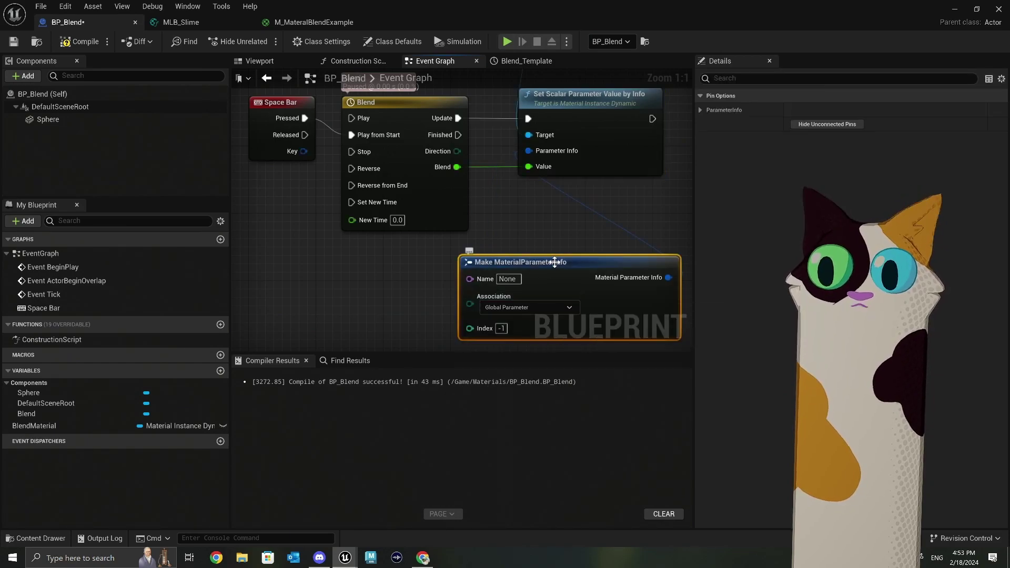
left_click_drag(554, 262, 428, 245)
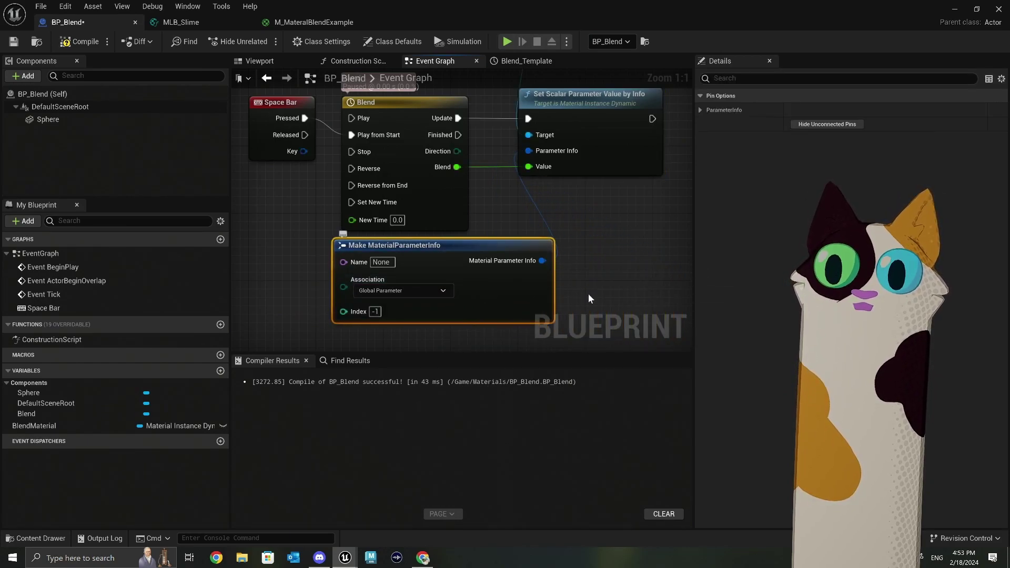
right_click_drag(589, 299, 585, 279)
left_click_drag(481, 227, 430, 226)
right_click_drag(536, 264, 586, 264)
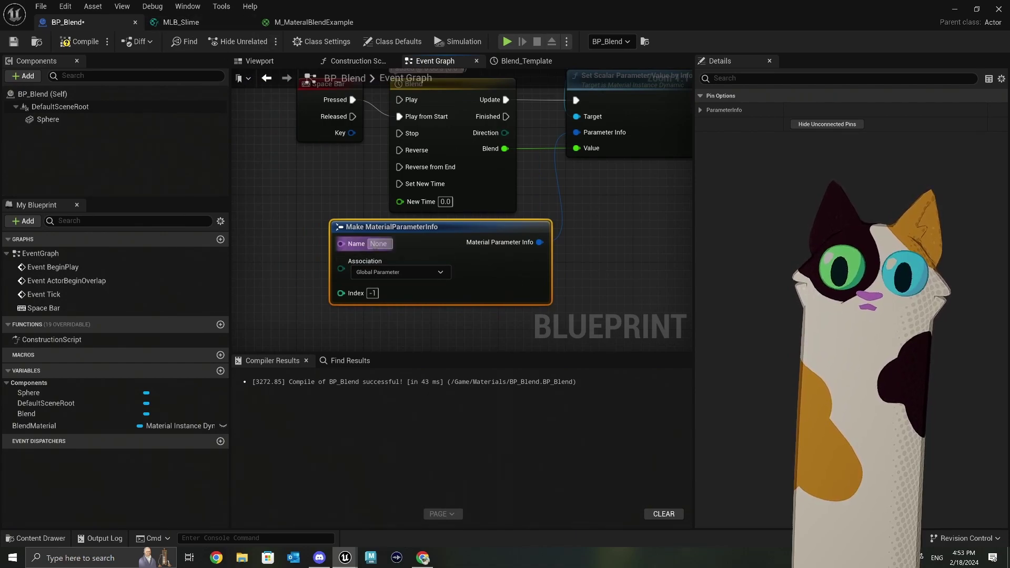
Copy the SlimeBlend parameter name from MLB_Slime and paste it into Name.
left_click(181, 22)
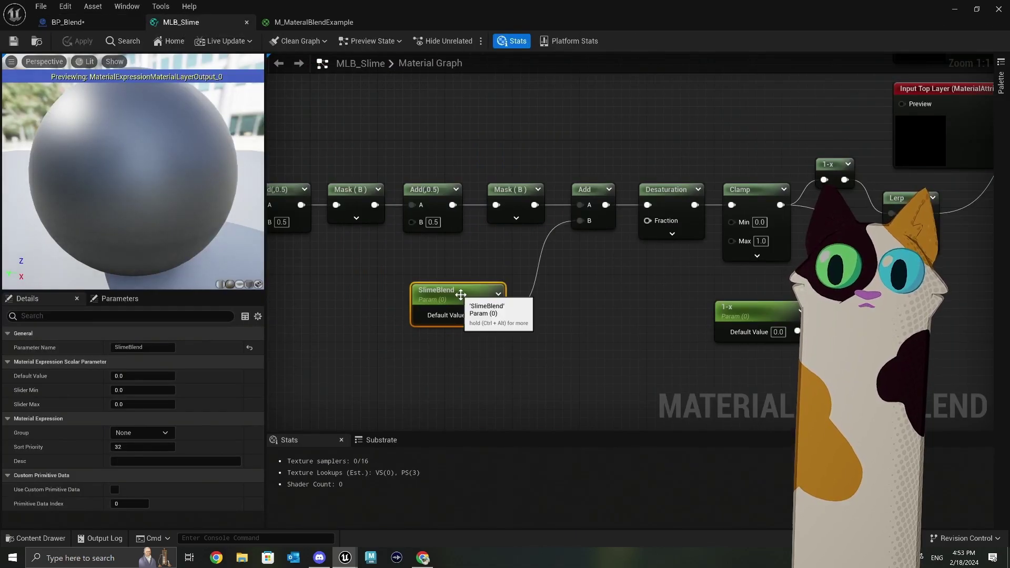
left_click(134, 347)
key("ctrl+c")
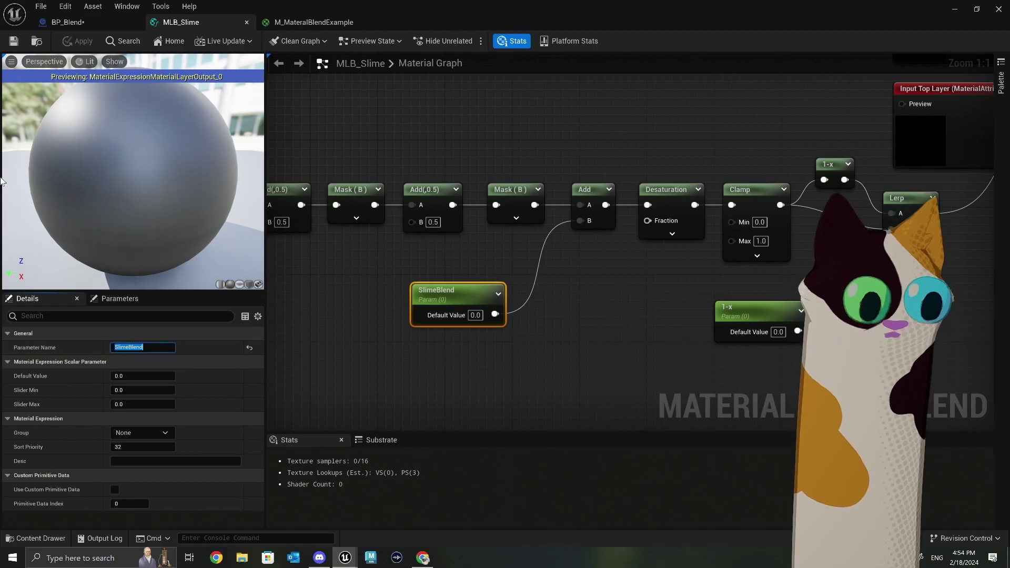
left_click(68, 22)
left_click(377, 244)
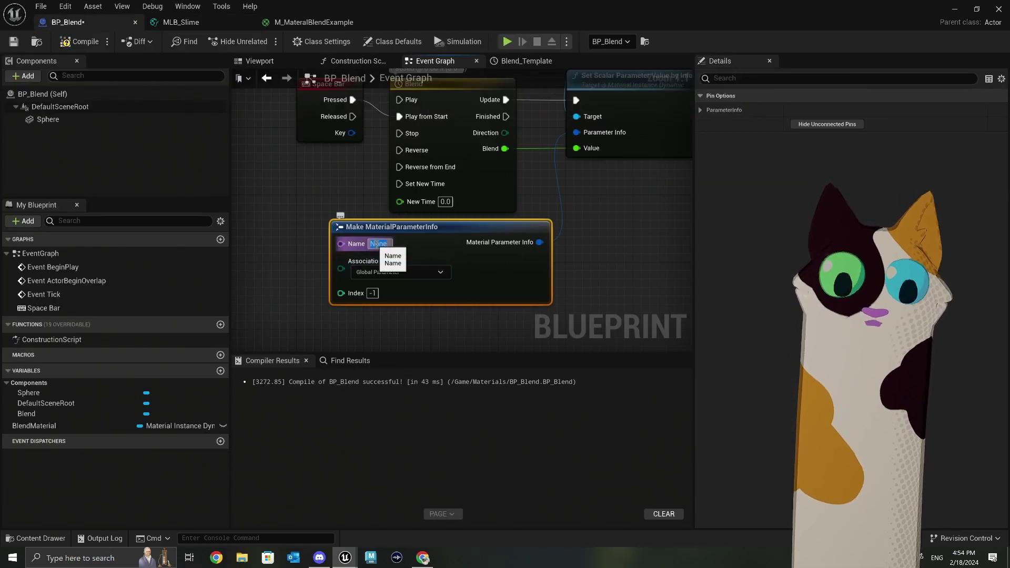
key("ctrl+v")
Set the association to Blend Parameter and the index to 0.
left_click(441, 273)
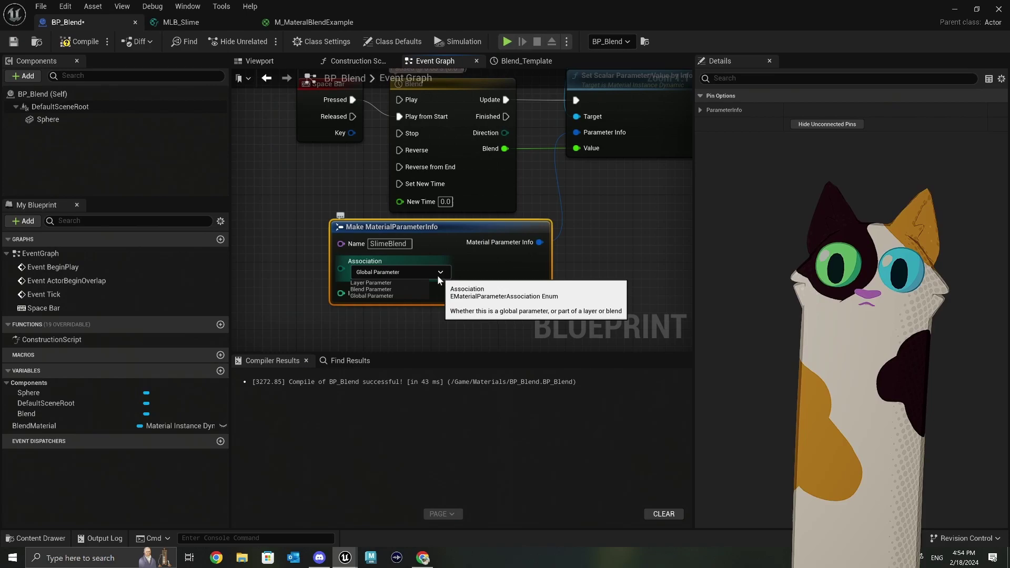
left_click(391, 288)
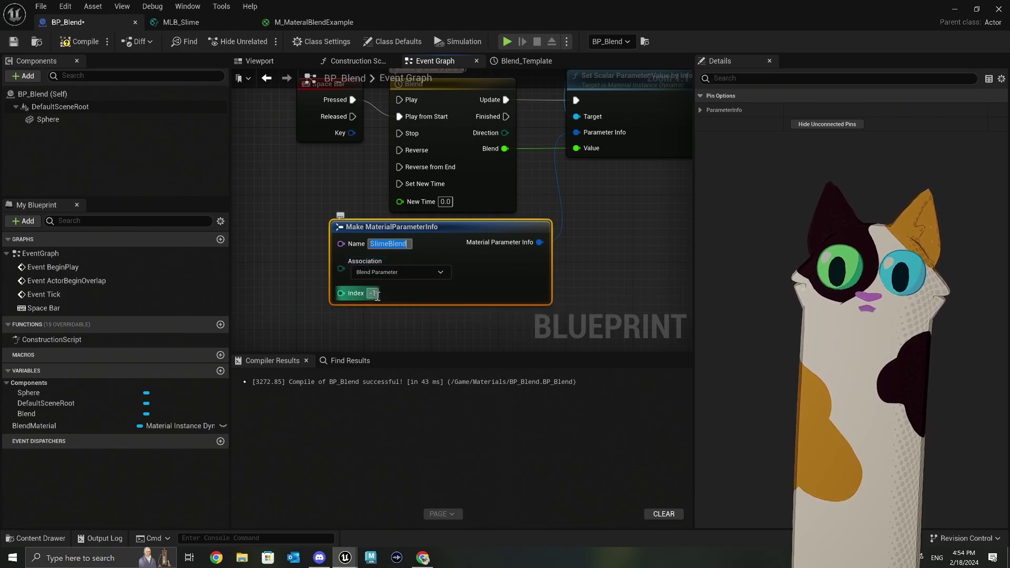
left_click(377, 295)
type("0")
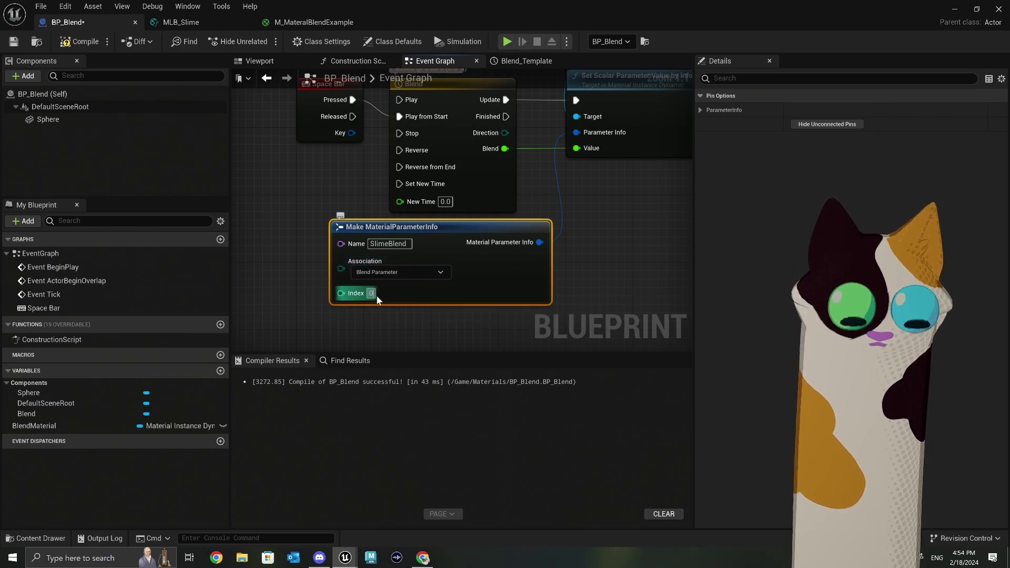
key("Return")
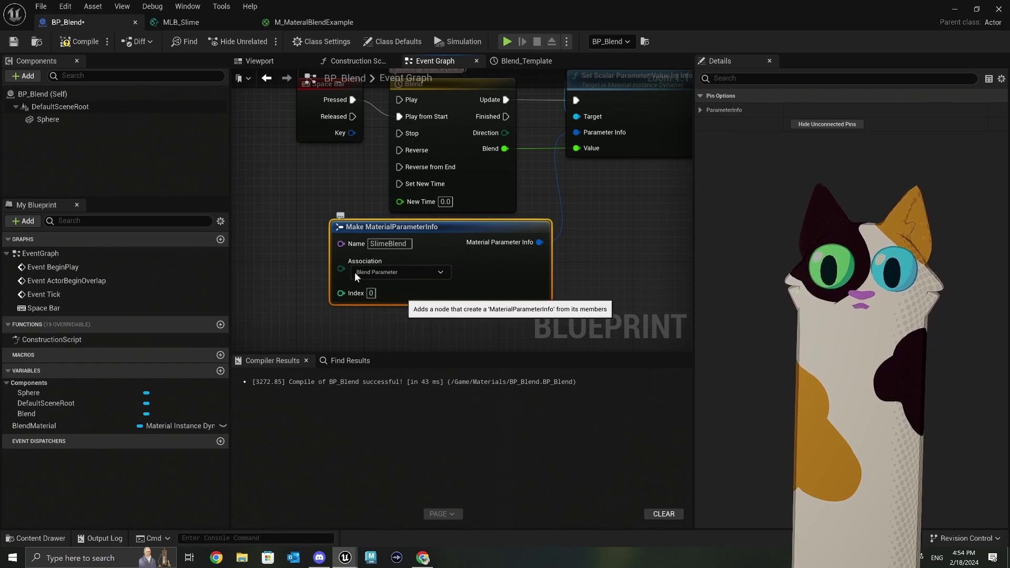
left_click(203, 24)
left_click(289, 26)
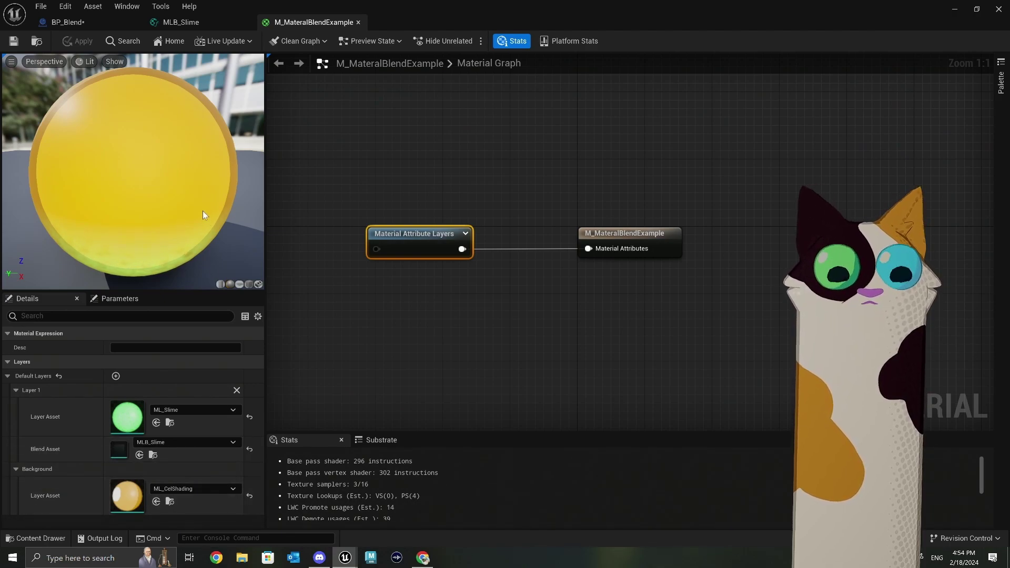
left_click(200, 25)
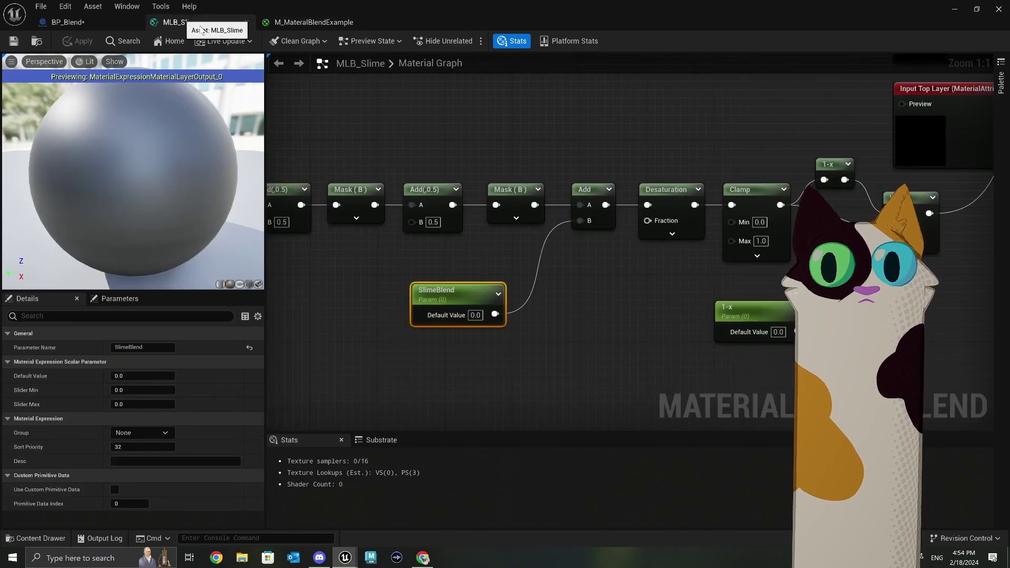
left_click(314, 22)
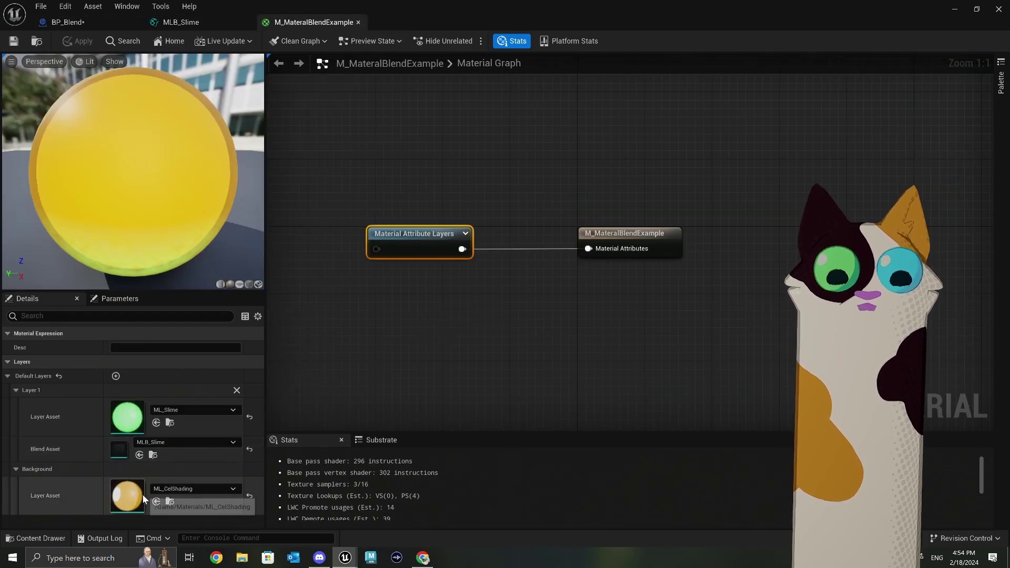
left_click(78, 24)
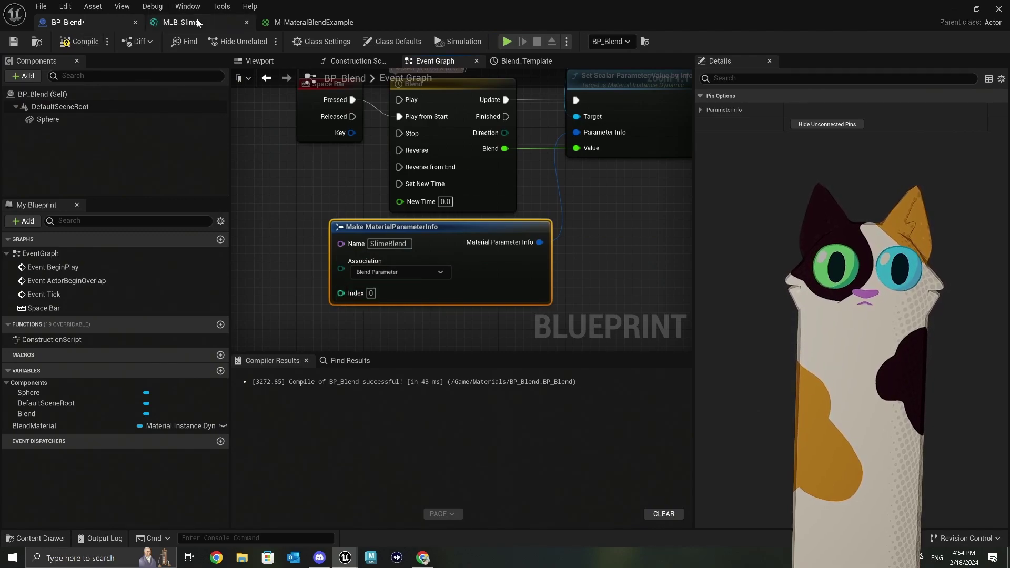
left_click(221, 22)
left_click(302, 23)
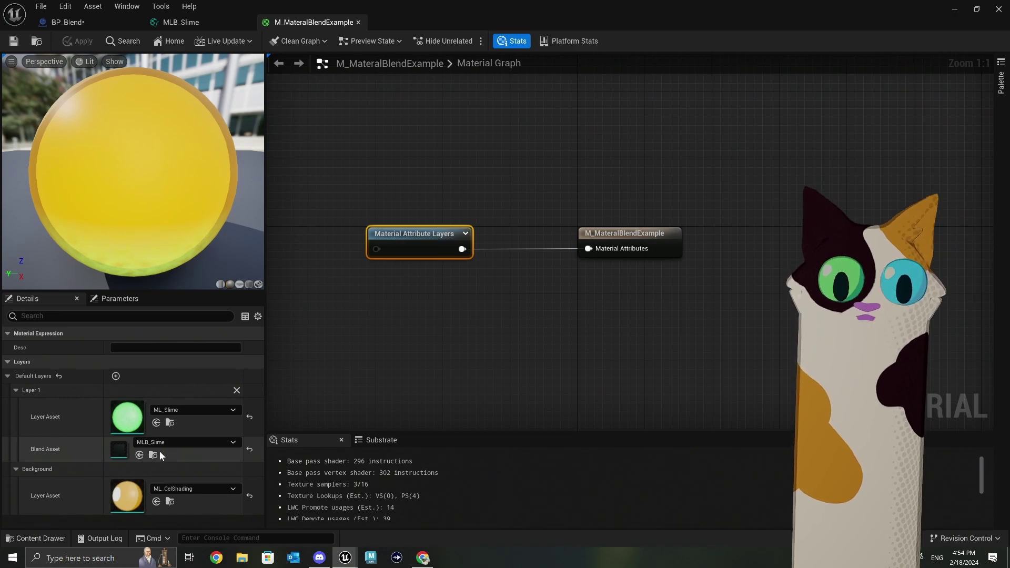
Compile and save the BP_Blend blueprint.
left_click(90, 21)
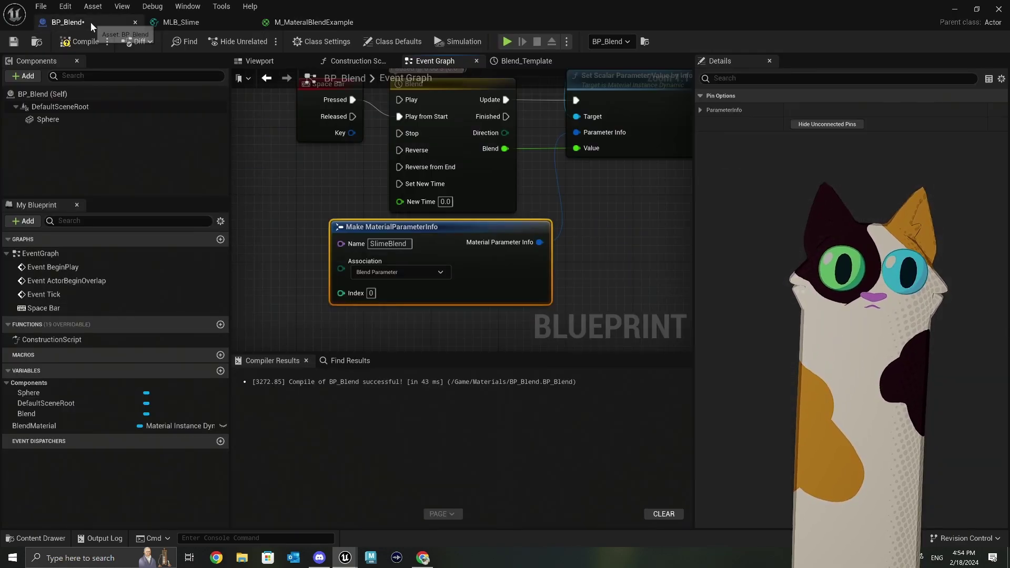
left_click(80, 41)
left_click(13, 41)
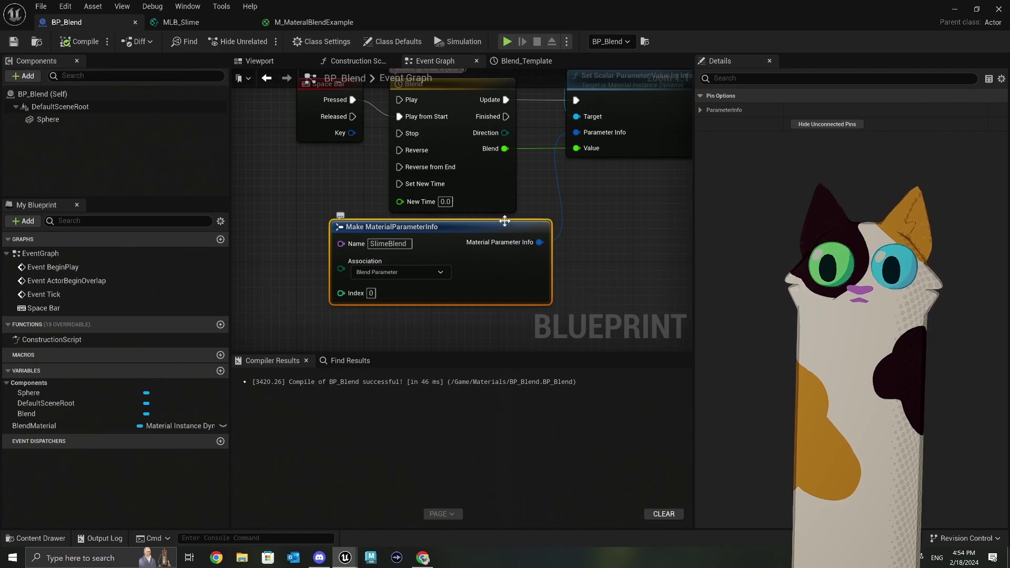
left_click_drag(505, 221, 505, 229)
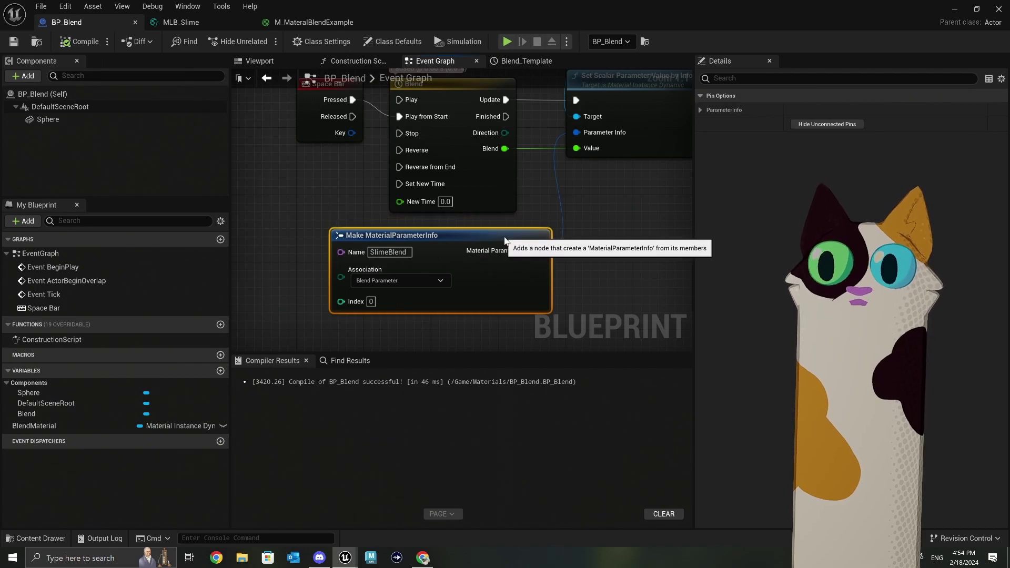
Play Tutorial_Level in the editor with the game viewport focused.
left_click(954, 9)
left_click(261, 41)
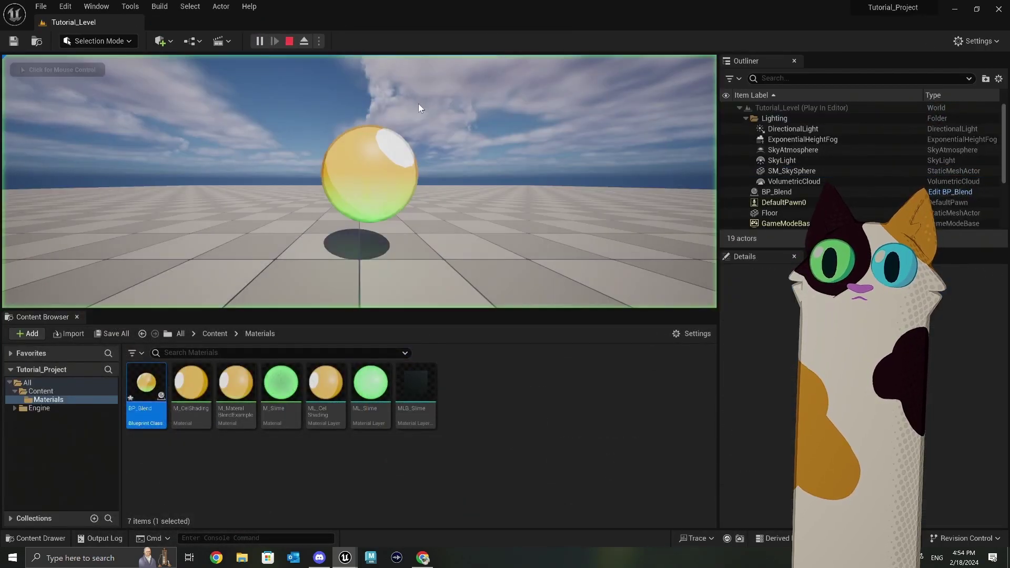
left_click(418, 109)
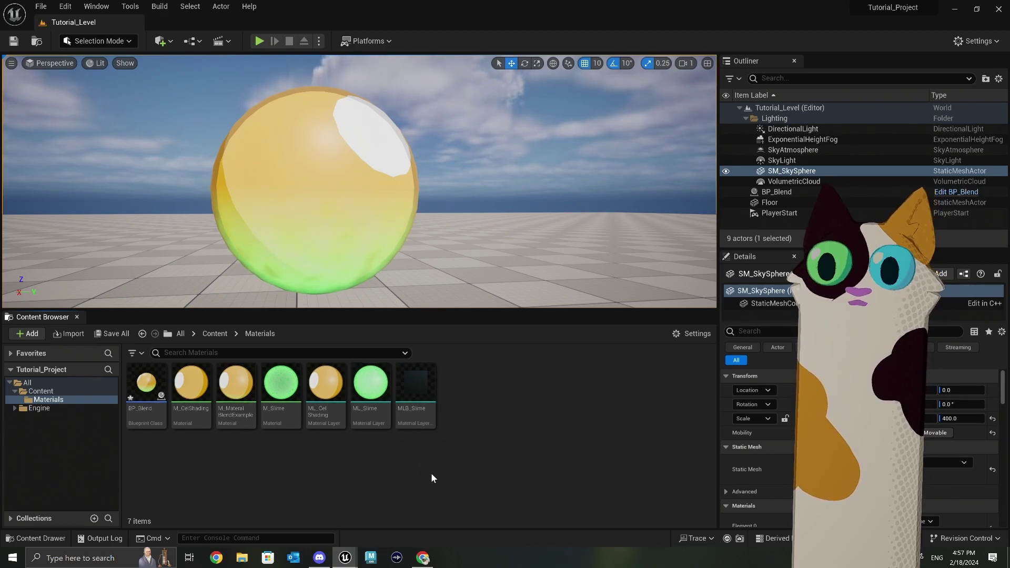
double_click(236, 384)
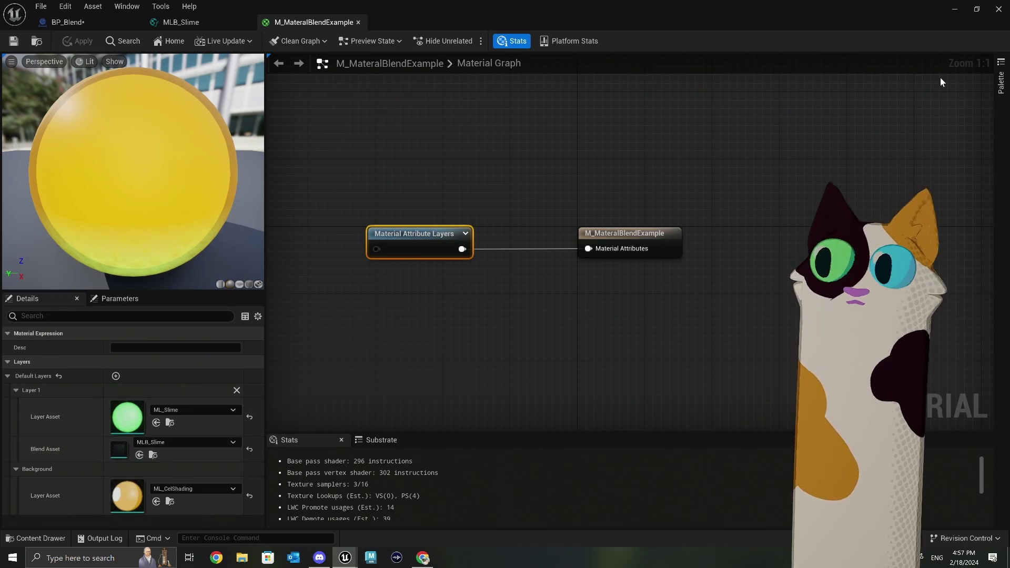
left_click(953, 11)
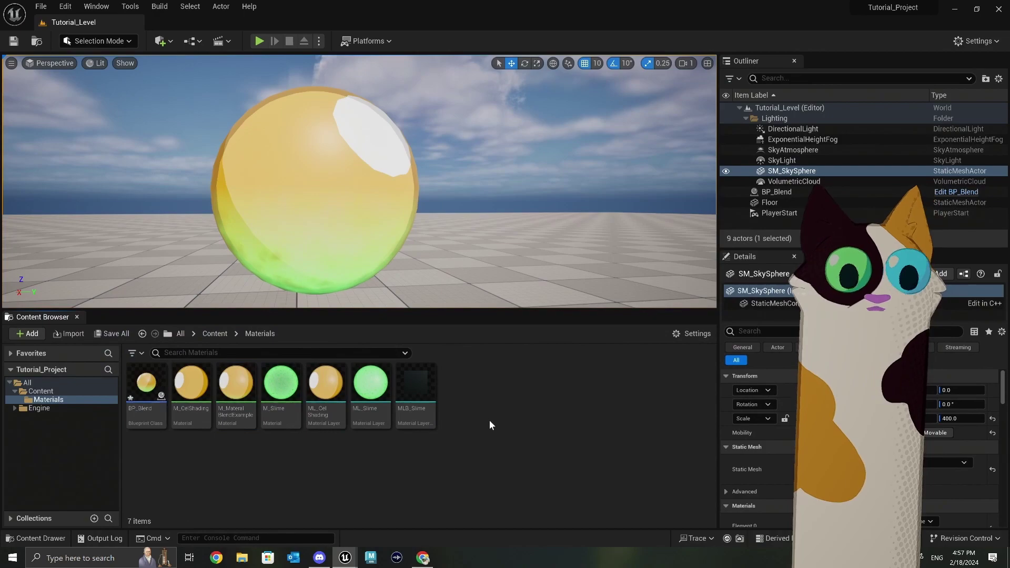